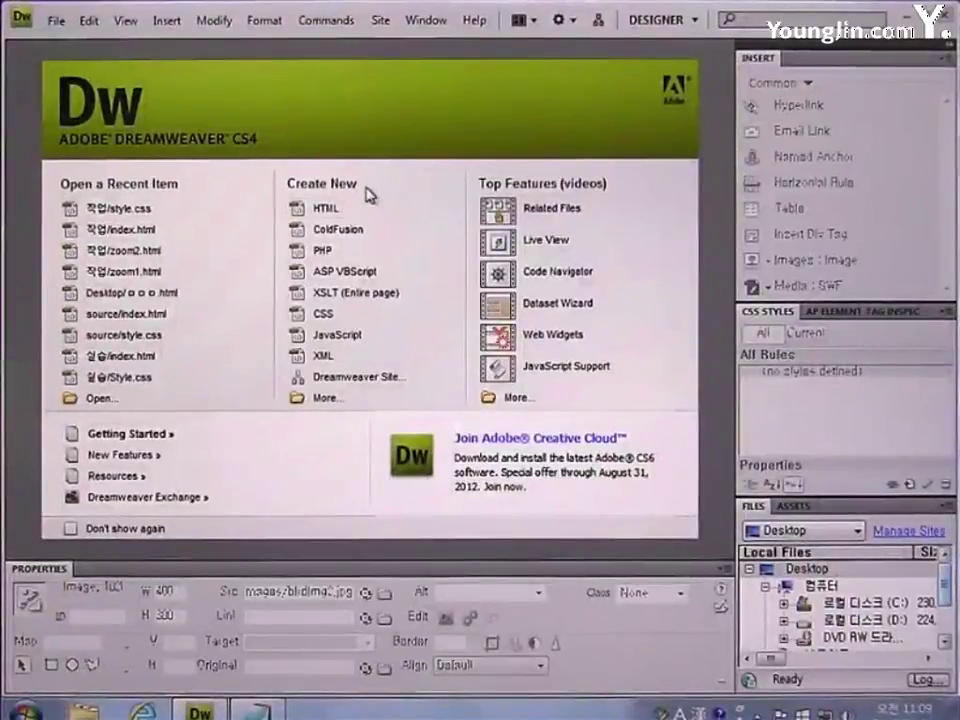
Step: Create a new HTML document and save it as index.html in the 작업 folder
{"action": "left_click", "coordinate": [350, 215]}
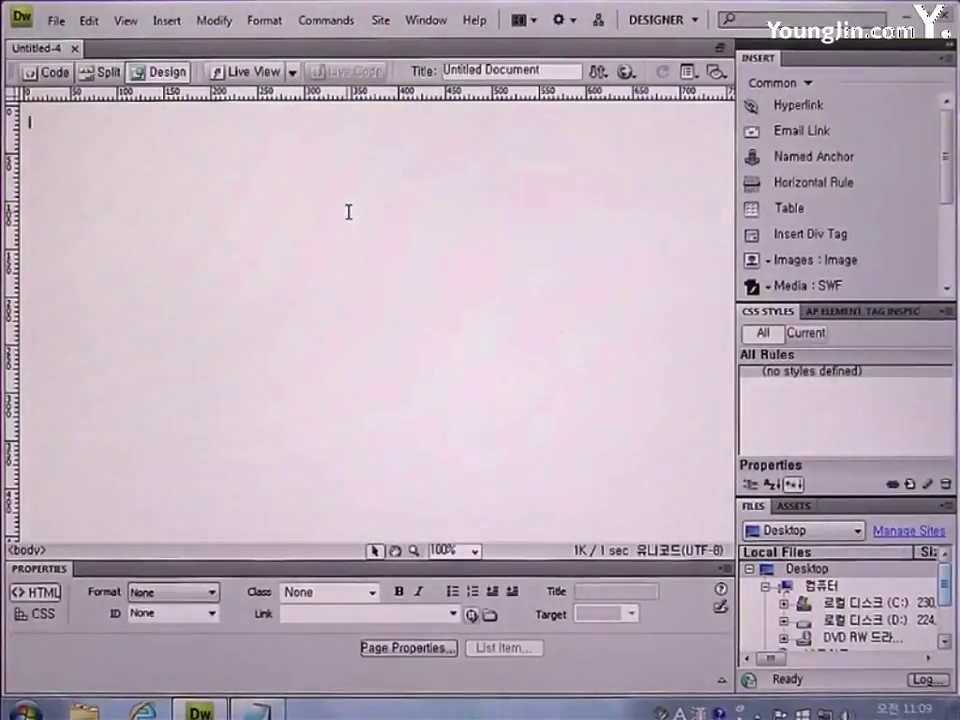
{"action": "left_click", "coordinate": [46, 24]}
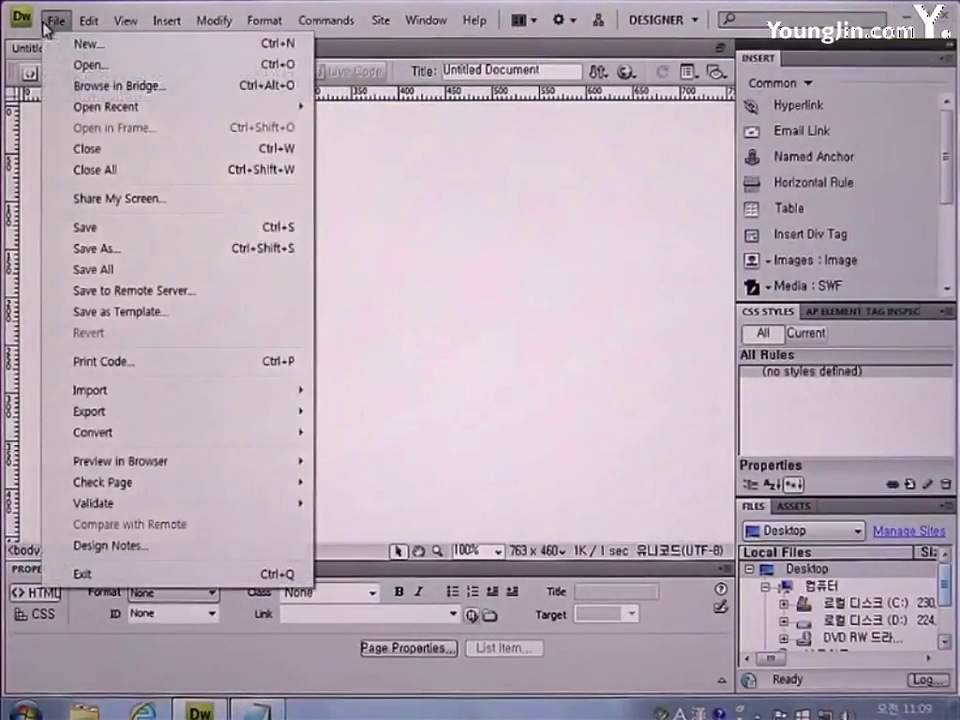
{"action": "left_click", "coordinate": [128, 242]}
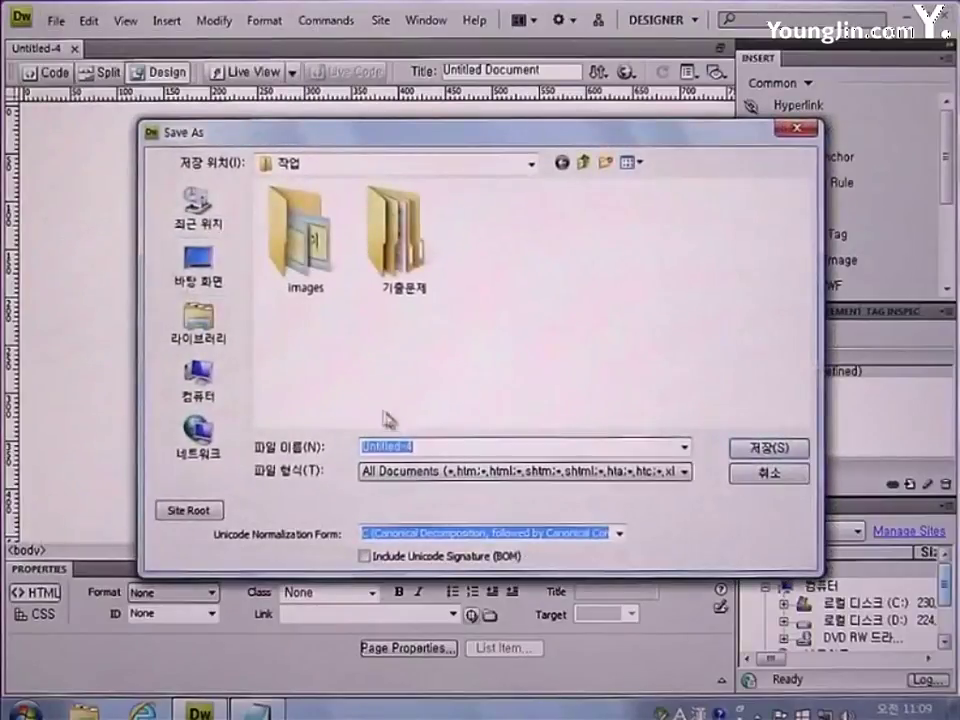
{"action": "type", "text": "ind"}
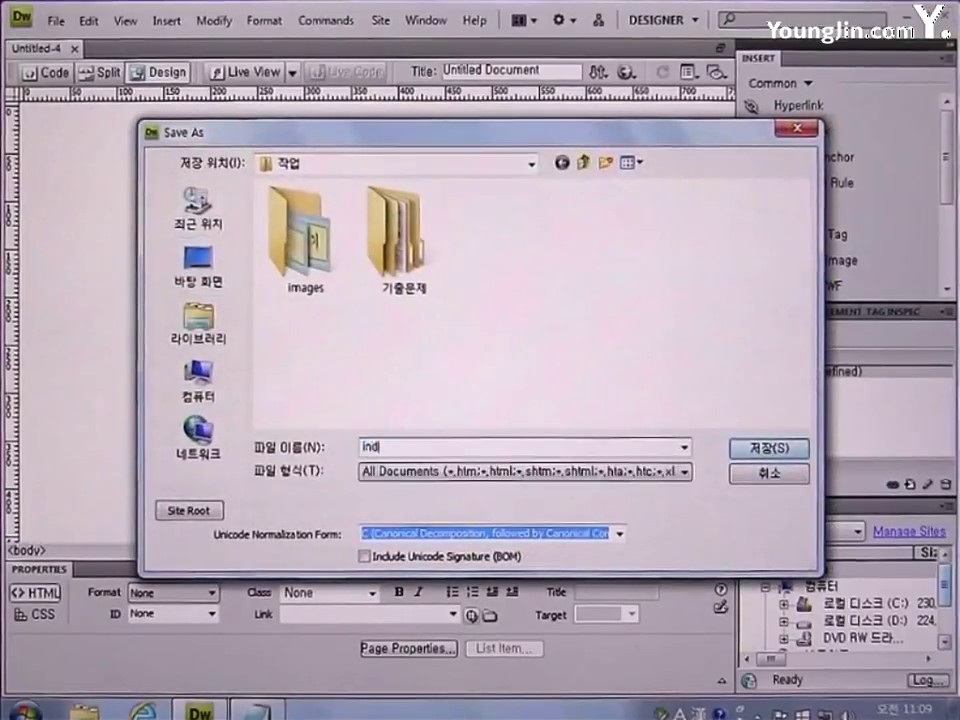
{"action": "type", "text": "ex.html"}
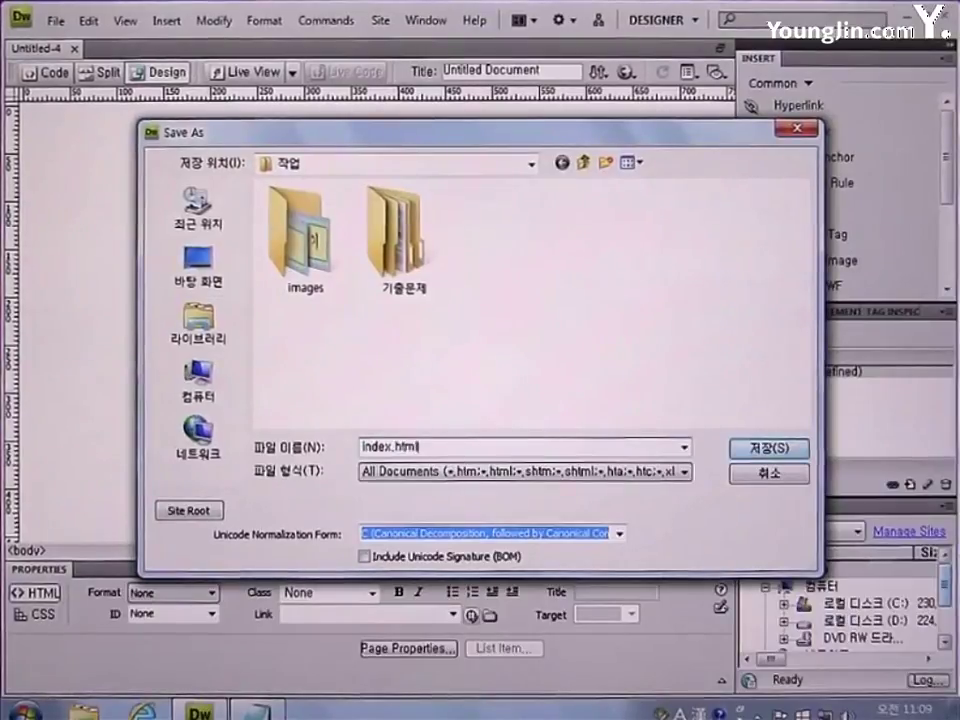
{"action": "key", "text": "Return"}
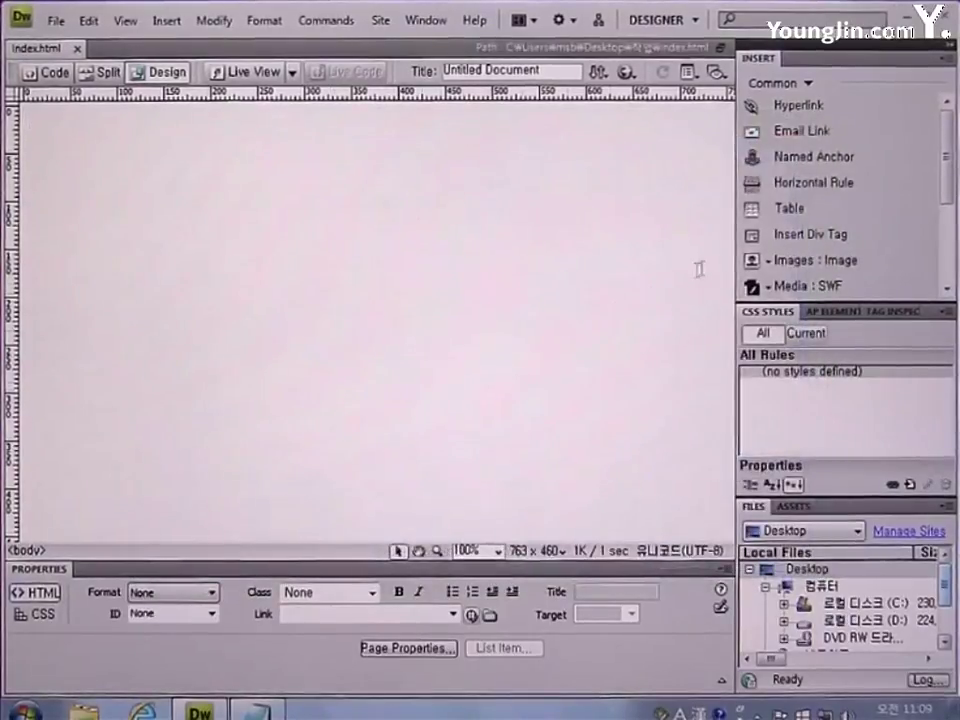
Step: Insert a table with 1 row, 3 columns, a width of 870 pixels and zero border, cell padding and cell spacing
{"action": "left_click", "coordinate": [797, 214]}
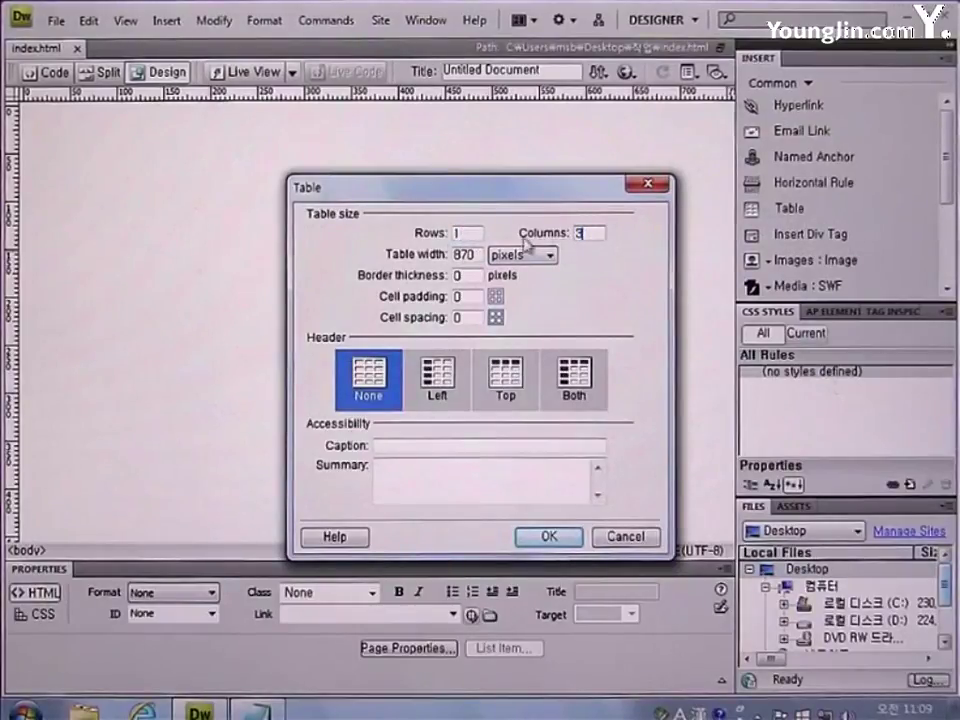
{"action": "double_click", "coordinate": [474, 254]}
{"action": "type", "text": "870"}
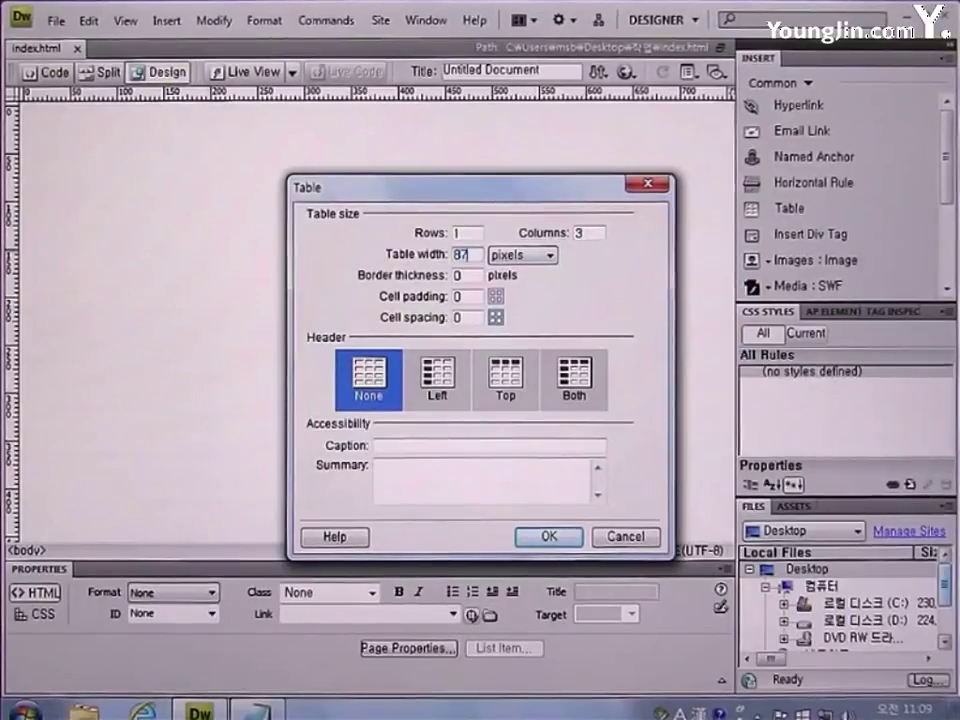
{"action": "left_click", "coordinate": [522, 256]}
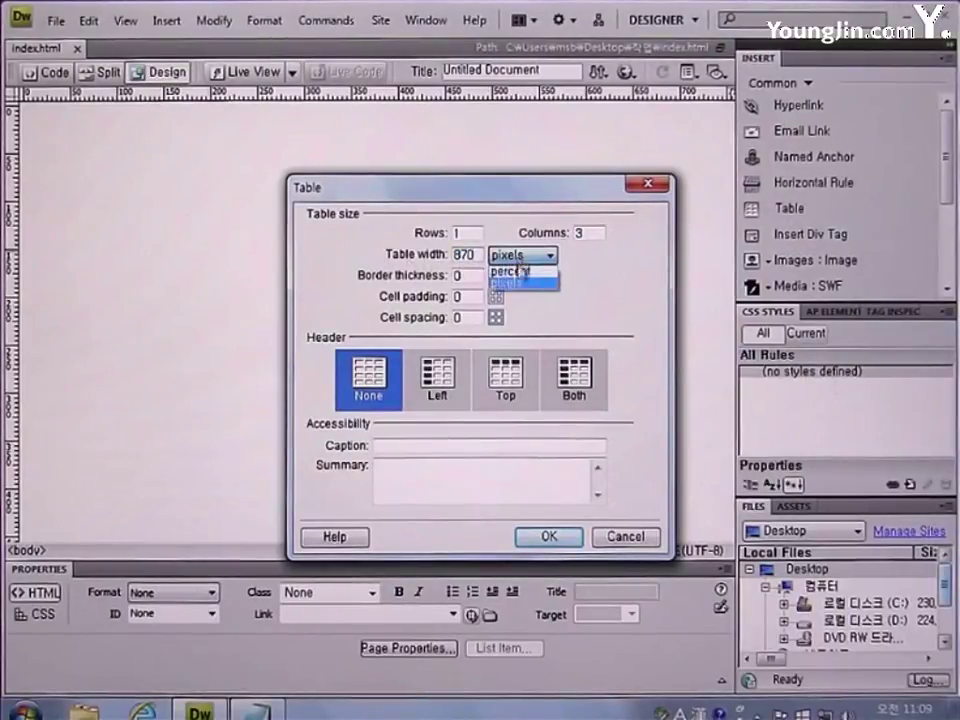
{"action": "left_click", "coordinate": [520, 293]}
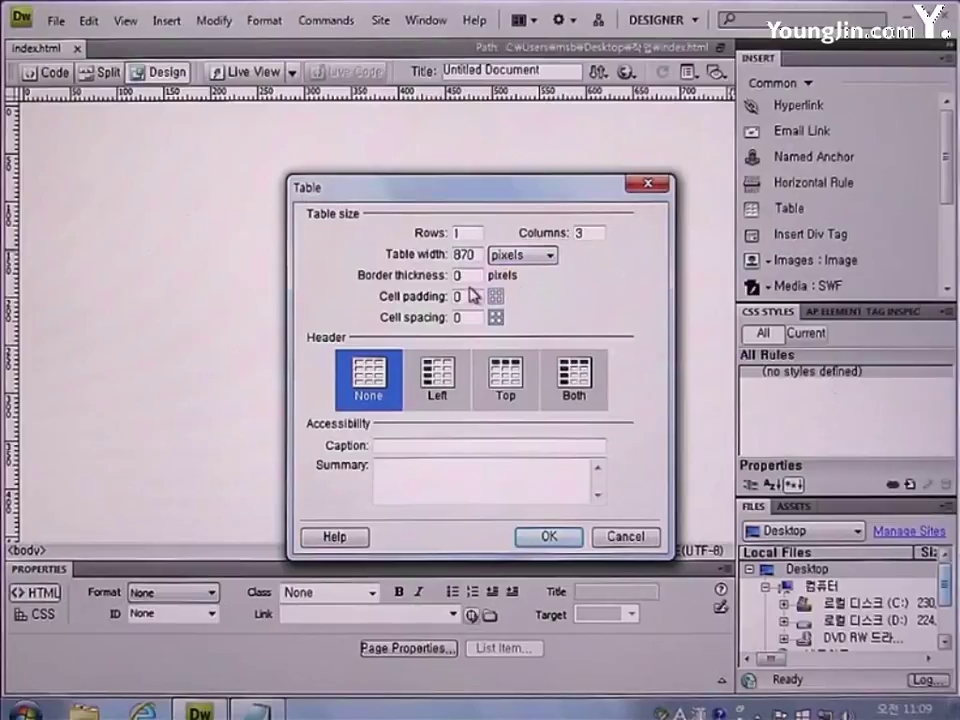
{"action": "left_click", "coordinate": [548, 538]}
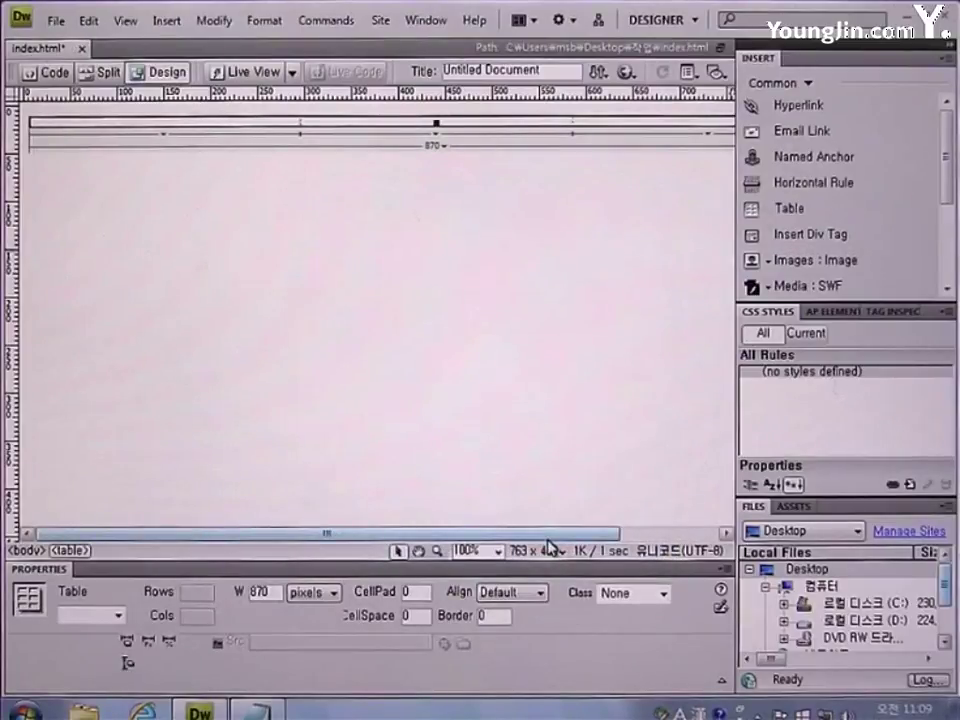
Step: Set the page's left, right, top and bottom margins to 0 px in the page properties
{"action": "key", "text": "ctrl+j"}
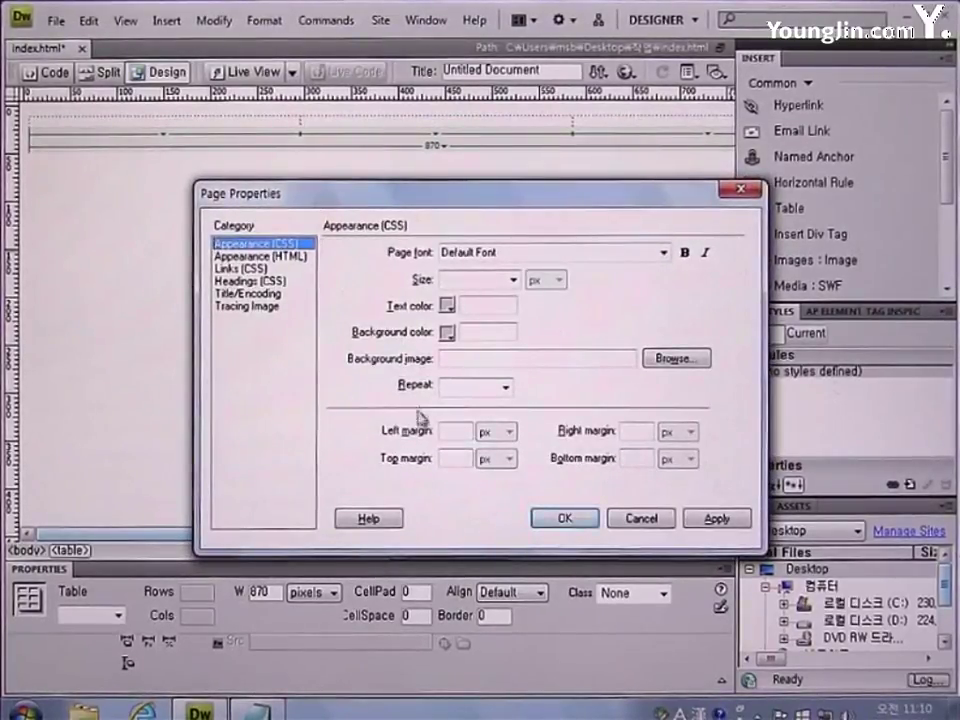
{"action": "left_click", "coordinate": [449, 432]}
{"action": "type", "text": "0"}
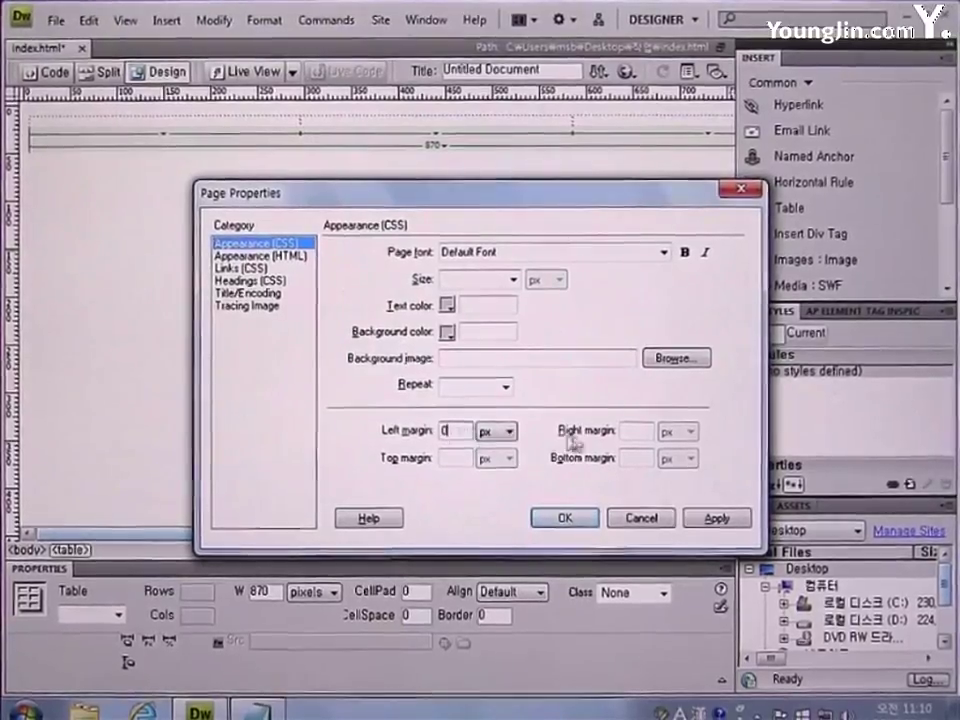
{"action": "left_click", "coordinate": [633, 433]}
{"action": "type", "text": "0"}
{"action": "left_click", "coordinate": [454, 459]}
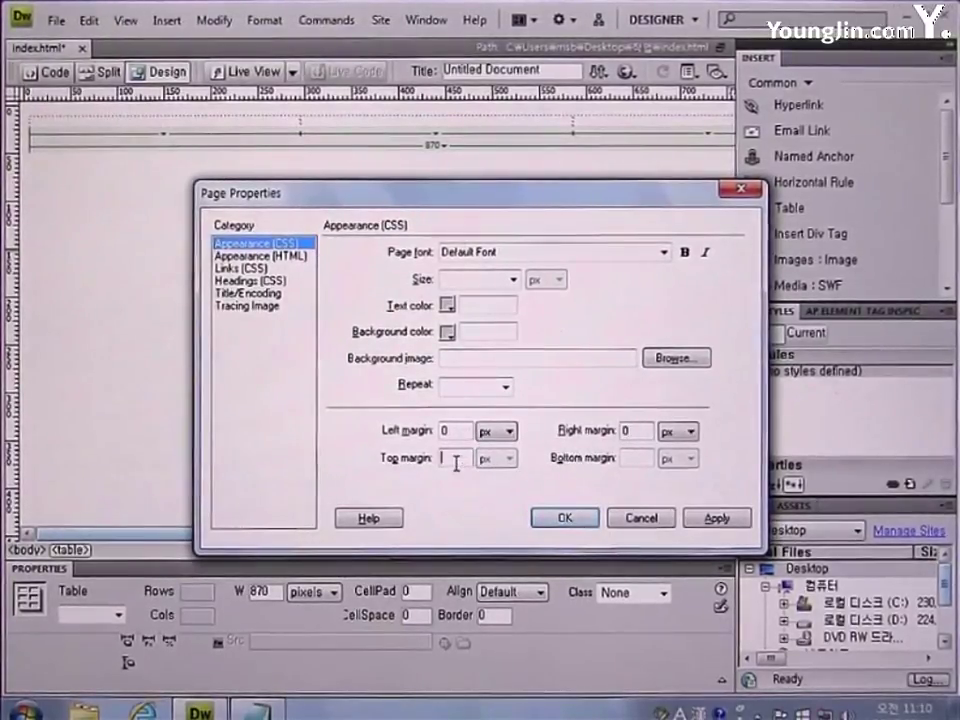
{"action": "type", "text": "00"}
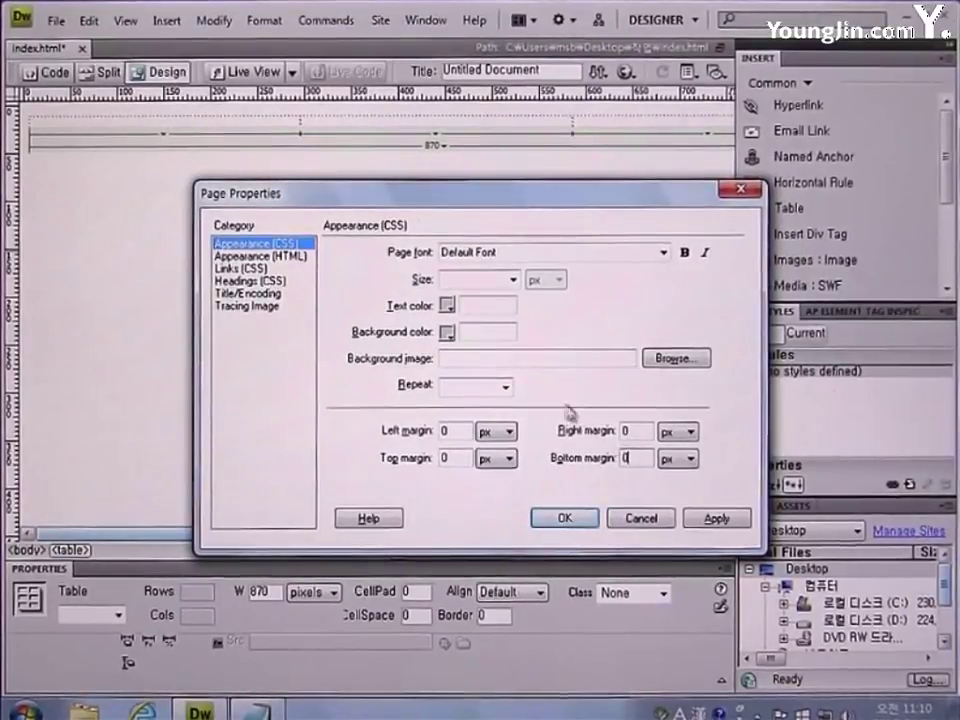
Step: Set the page background color to #ABE6EC and apply the page properties
{"action": "type", "text": "#"}
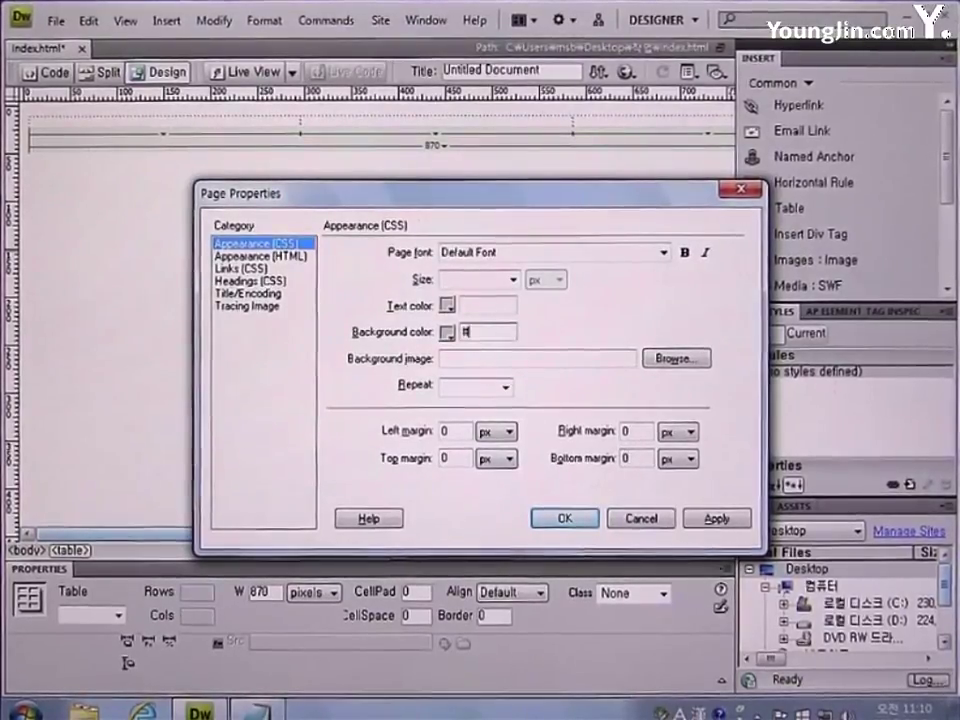
{"action": "type", "text": "ABE6EC"}
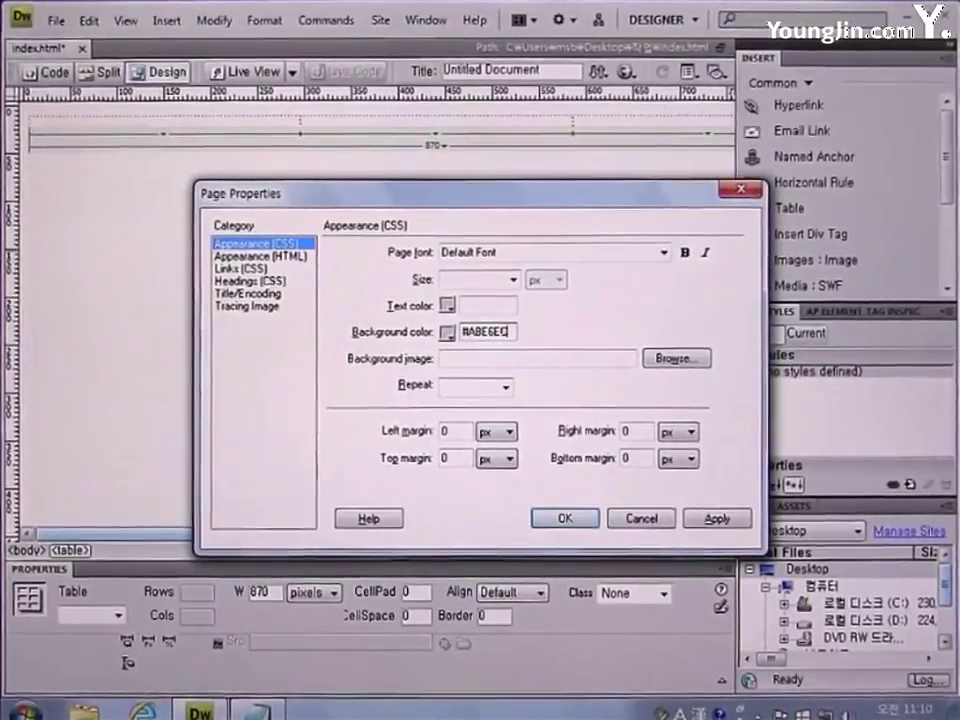
{"action": "left_click", "coordinate": [577, 524]}
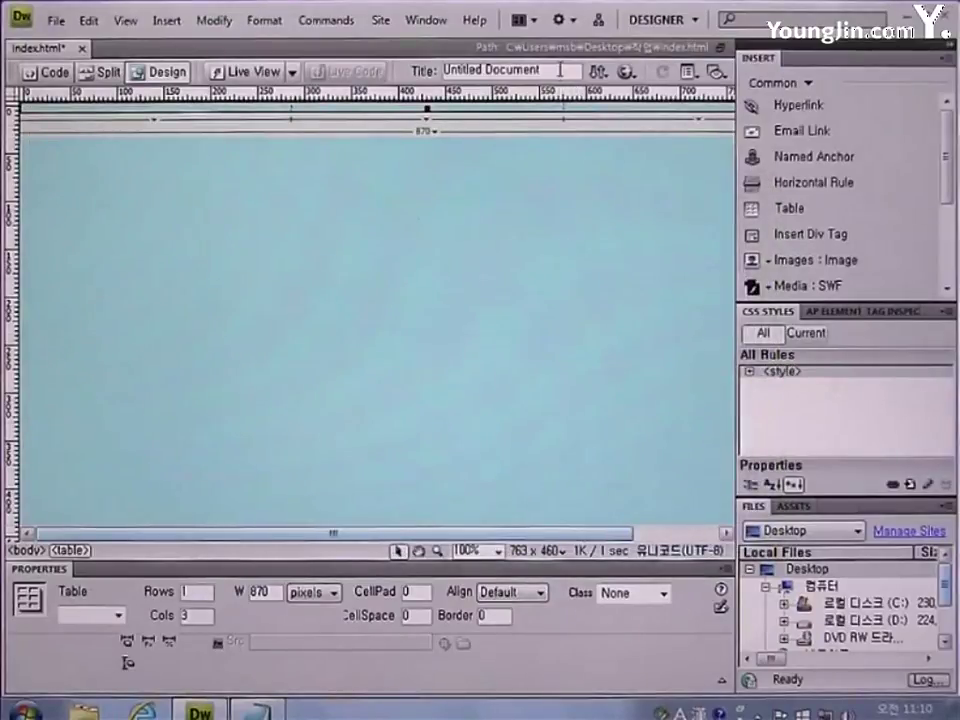
Step: Change the document title to 독도탐방
{"action": "left_click_drag", "start_coordinate": [560, 70], "coordinate": [418, 70]}
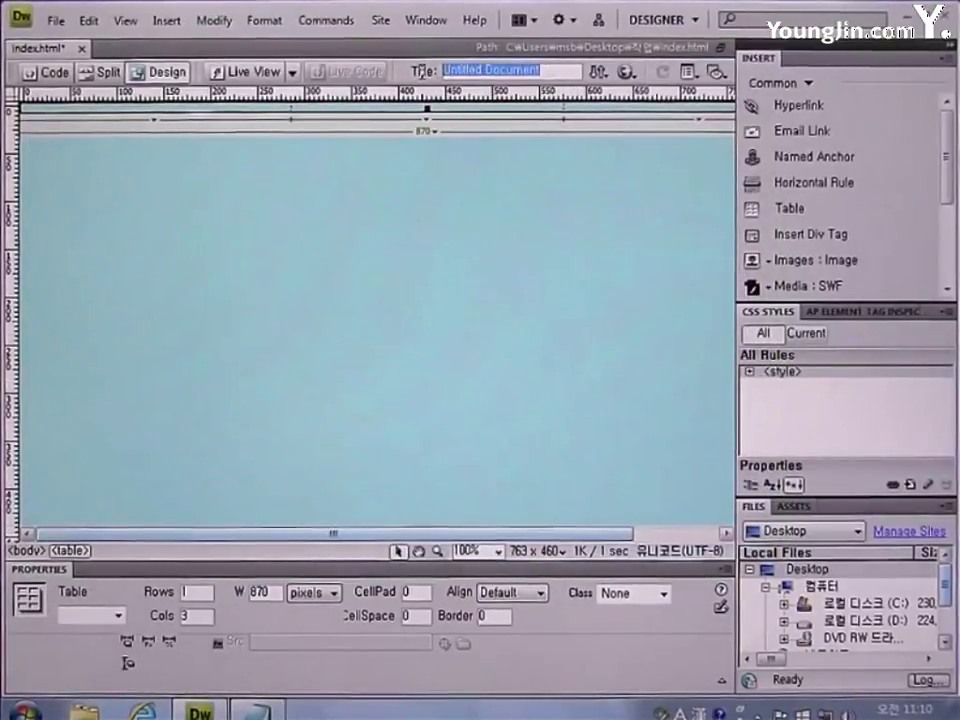
{"action": "type", "text": "독도탐험"}
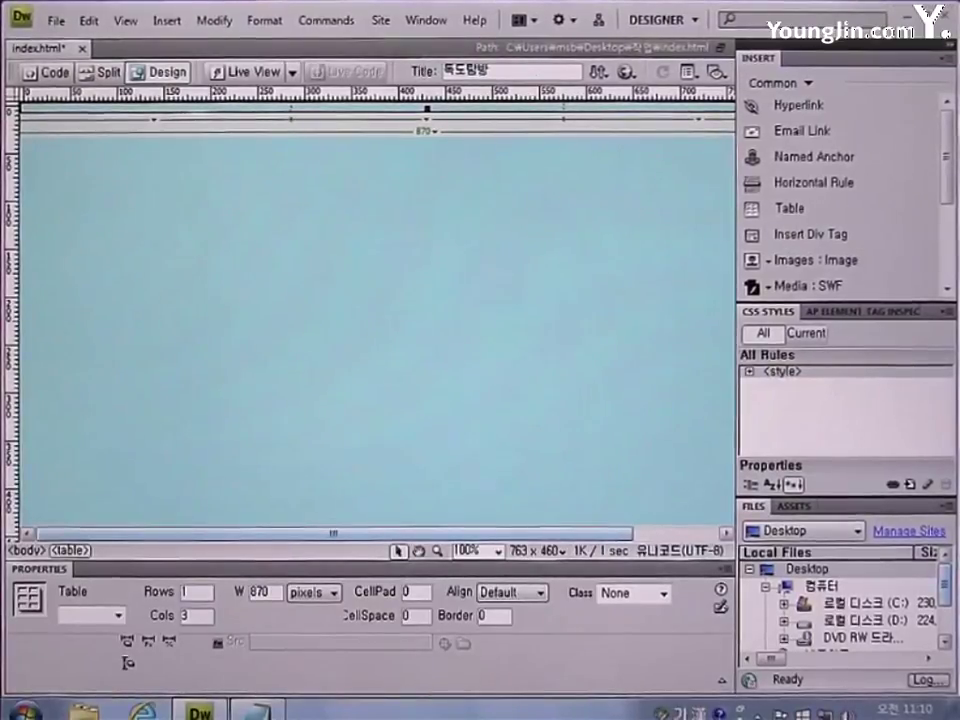
{"action": "key", "text": "BackSpace"}
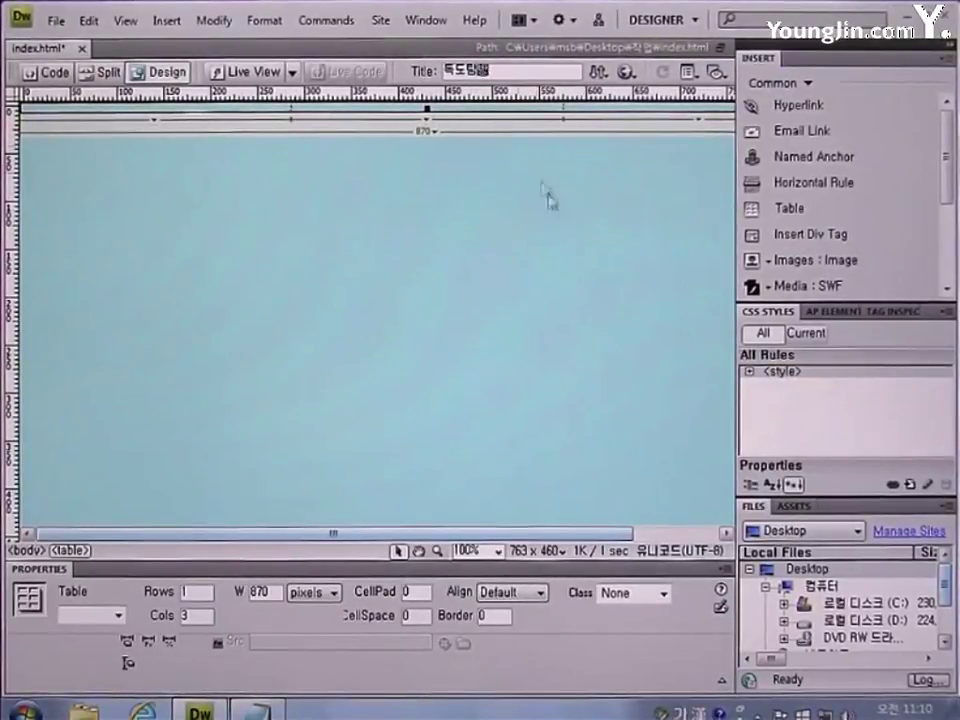
{"action": "type", "text": "방"}
Step: Center-align the table and set its first cell's width to 135
{"action": "left_click", "coordinate": [527, 594]}
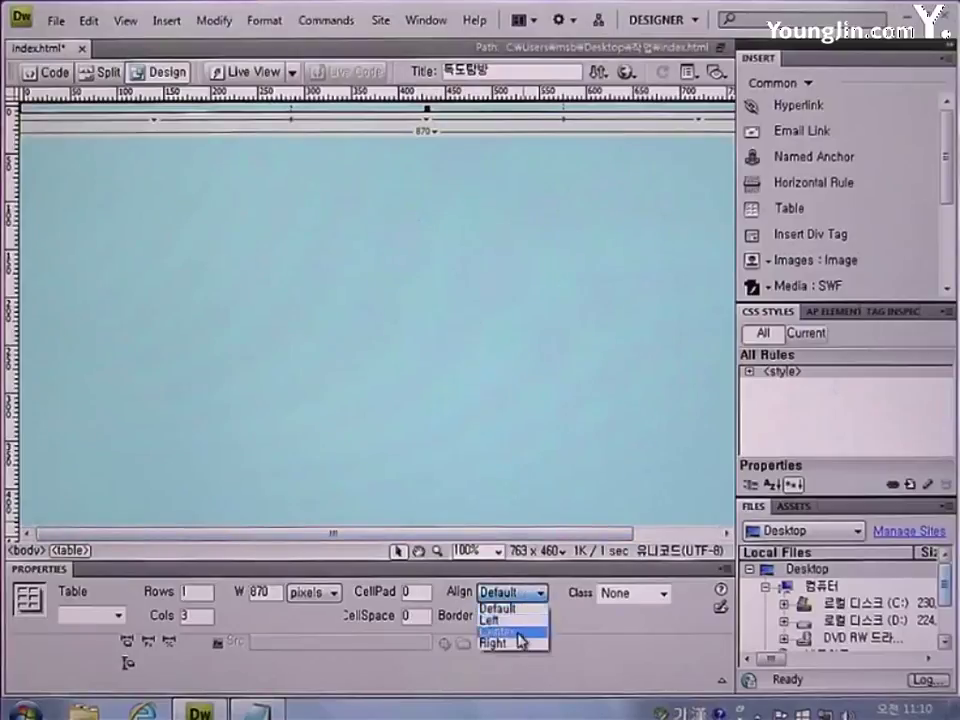
{"action": "left_click", "coordinate": [521, 630]}
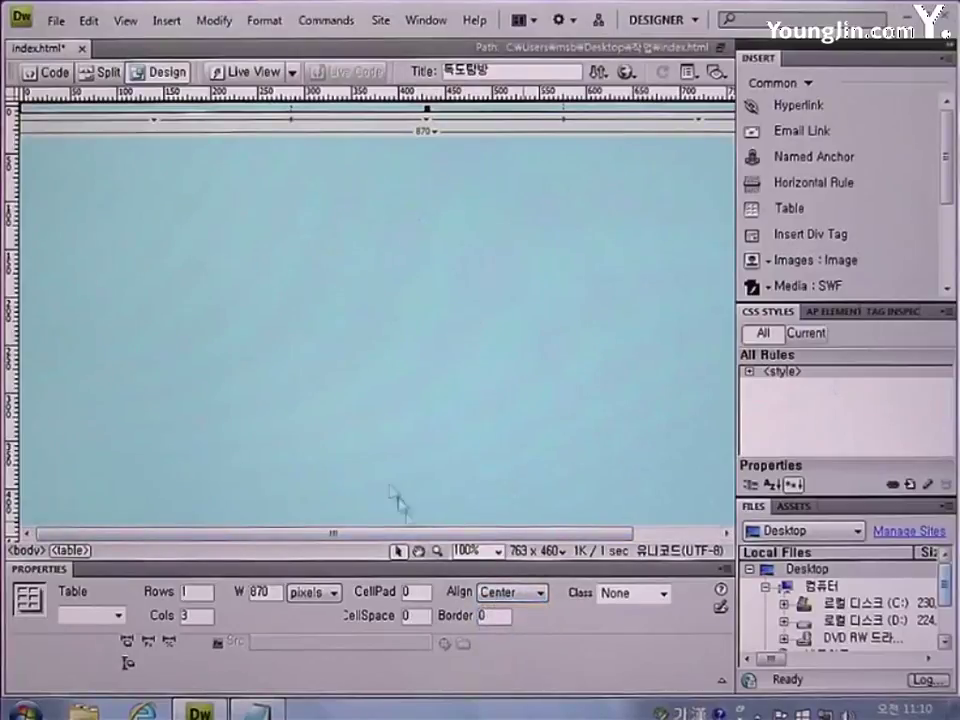
{"action": "left_click", "coordinate": [211, 107]}
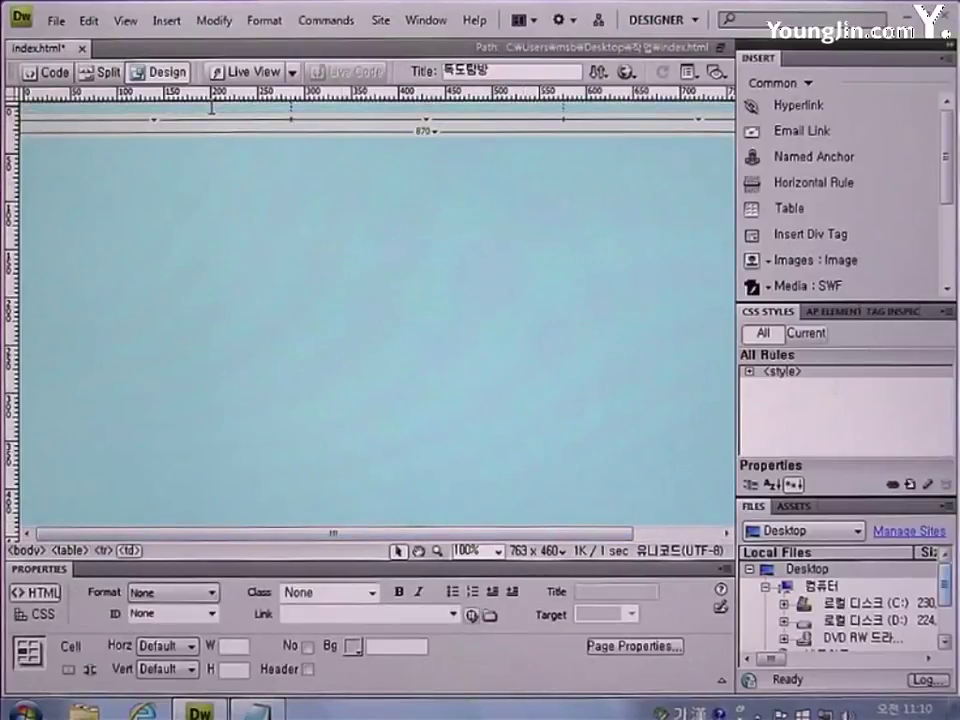
{"action": "double_click", "coordinate": [237, 645]}
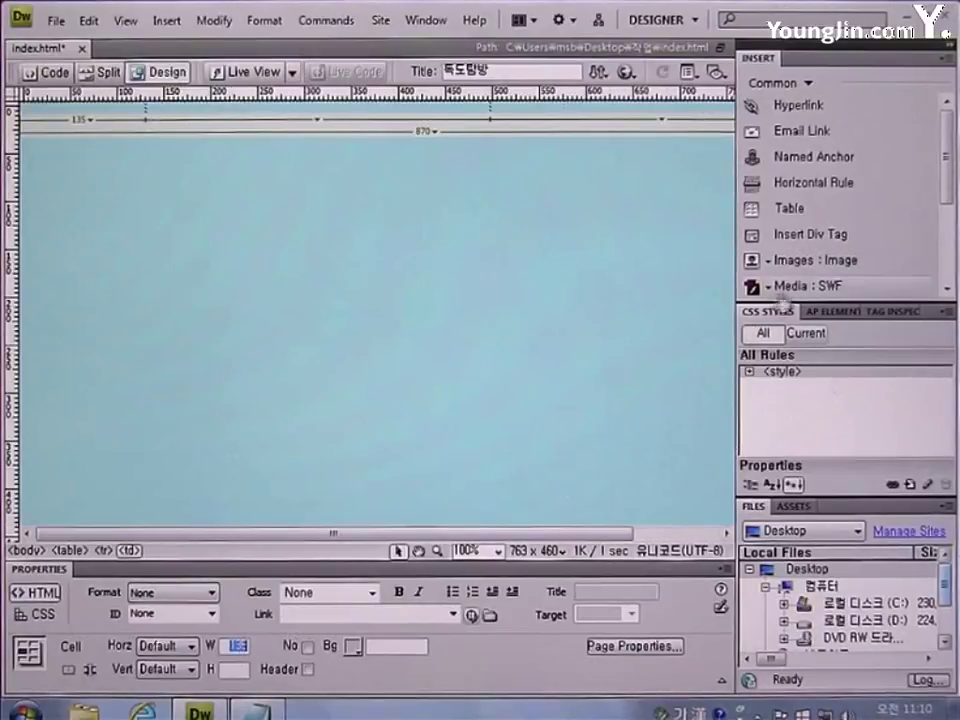
Step: Insert the menu_01 image from the images folder into the first cell, leaving the alternate text empty
{"action": "left_click", "coordinate": [795, 262]}
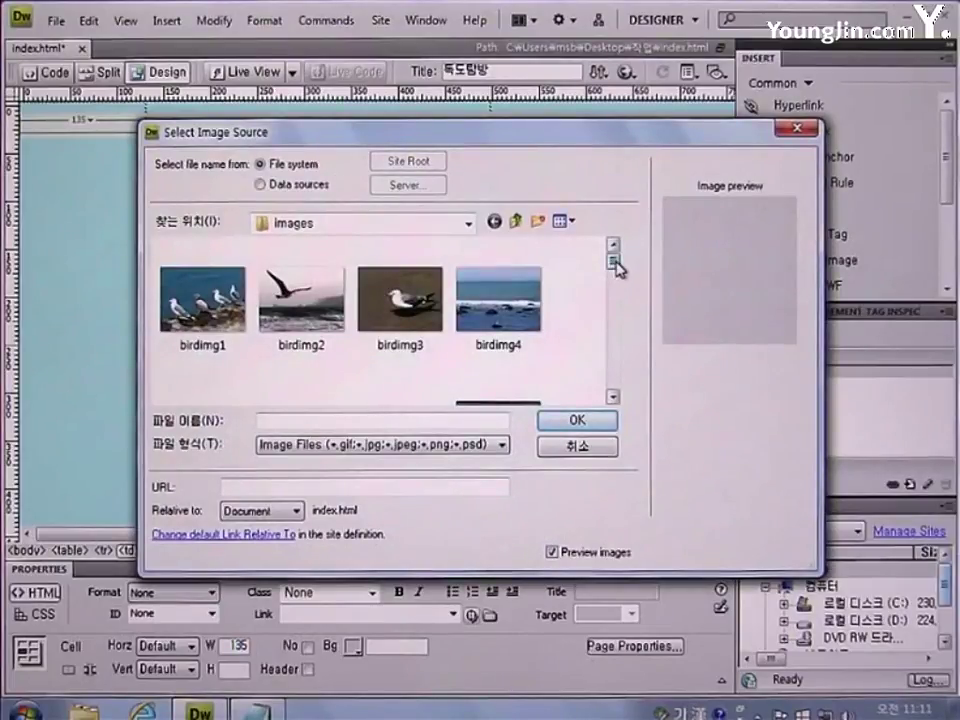
{"action": "left_click_drag", "start_coordinate": [615, 262], "coordinate": [615, 308]}
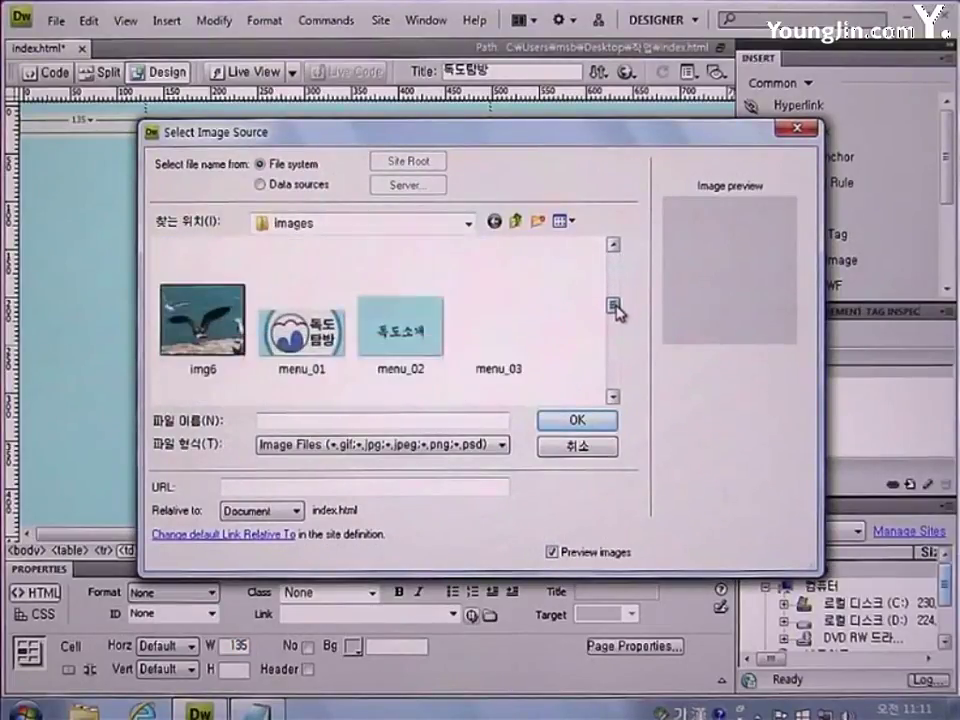
{"action": "left_click", "coordinate": [302, 333]}
{"action": "left_click", "coordinate": [577, 420]}
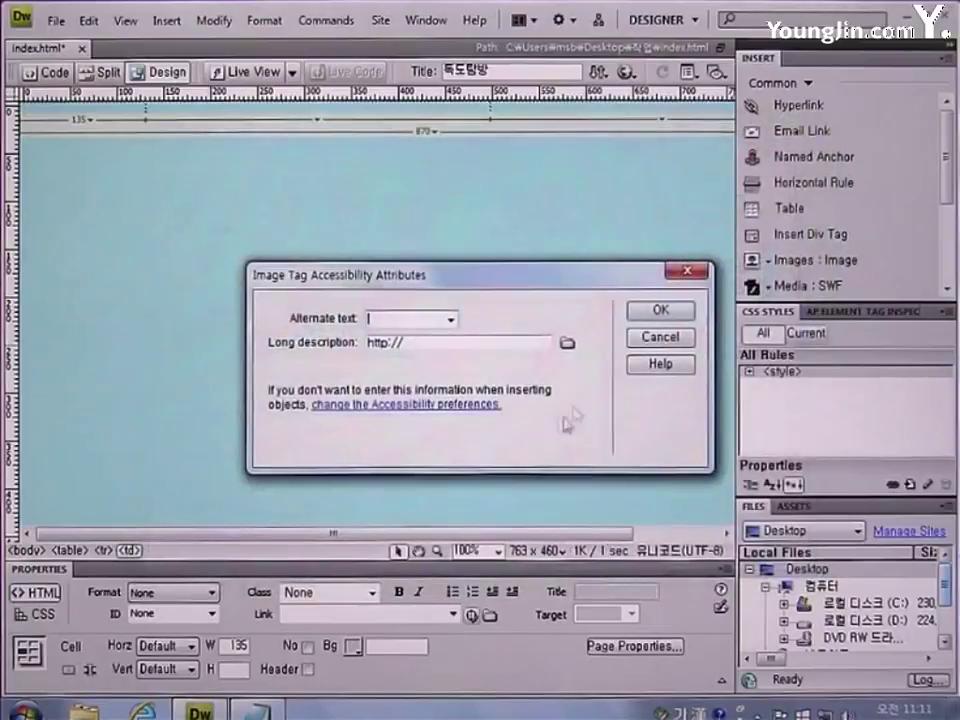
{"action": "left_click", "coordinate": [636, 310]}
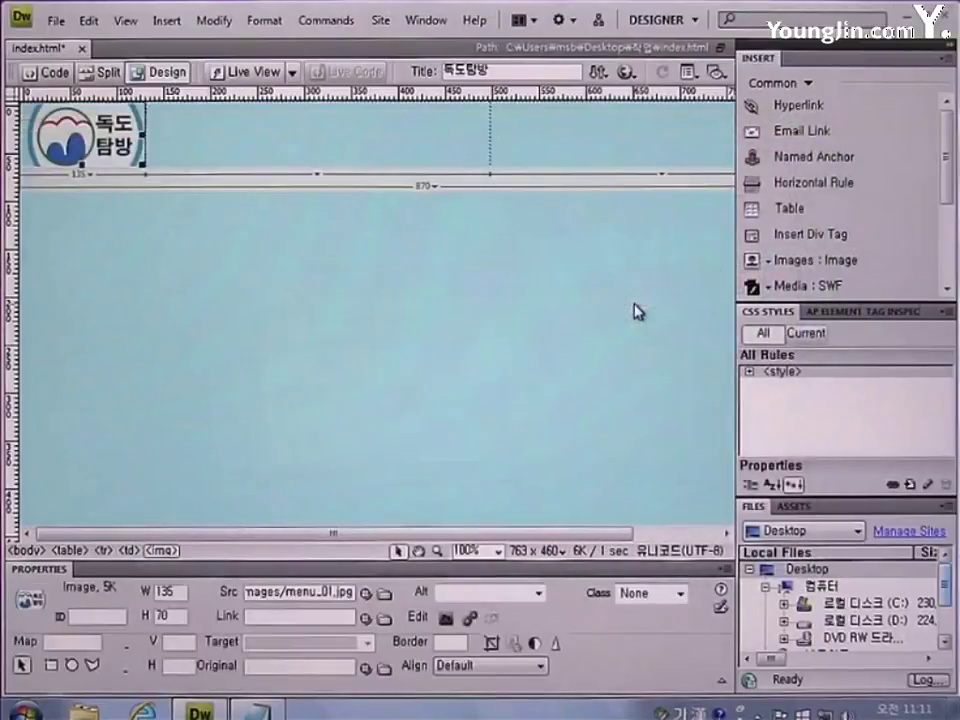
Step: Set the width of the table's middle cell to 604
{"action": "left_click", "coordinate": [380, 143]}
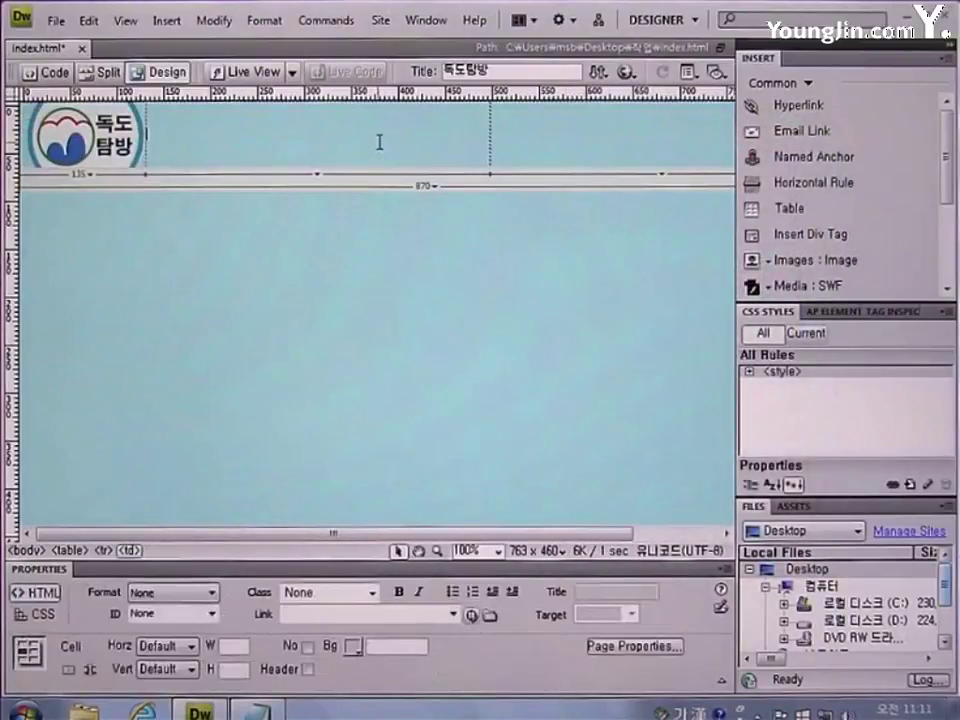
{"action": "left_click", "coordinate": [228, 646]}
{"action": "type", "text": "604"}
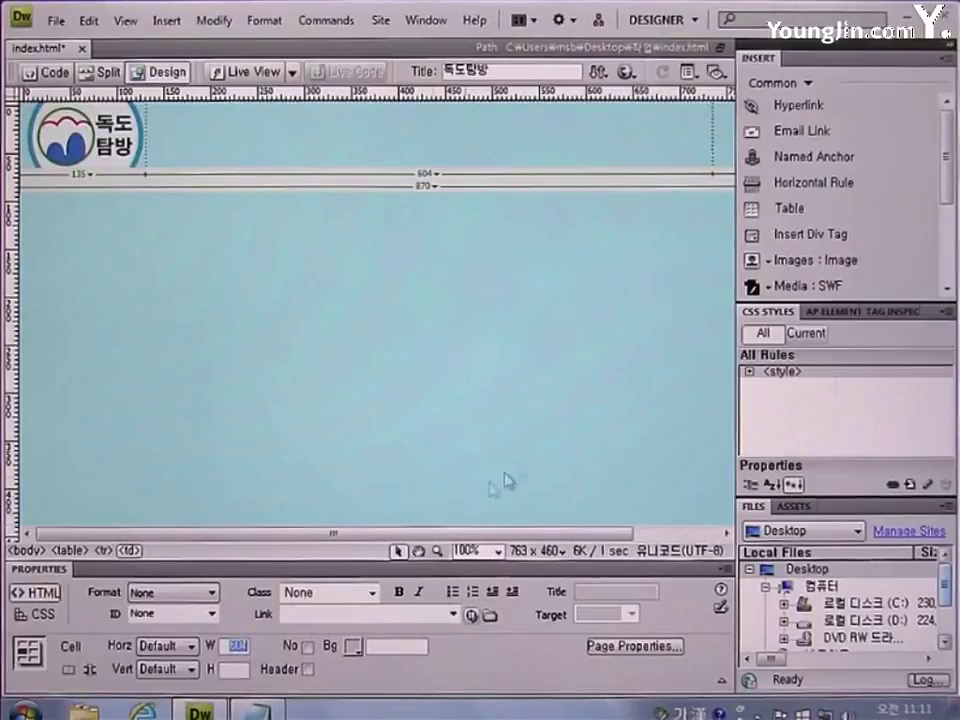
{"action": "key", "text": "Return"}
Step: Insert a nested table with 1 row, 6 columns and a width of 100 percent into the 604-wide cell
{"action": "left_click", "coordinate": [790, 210]}
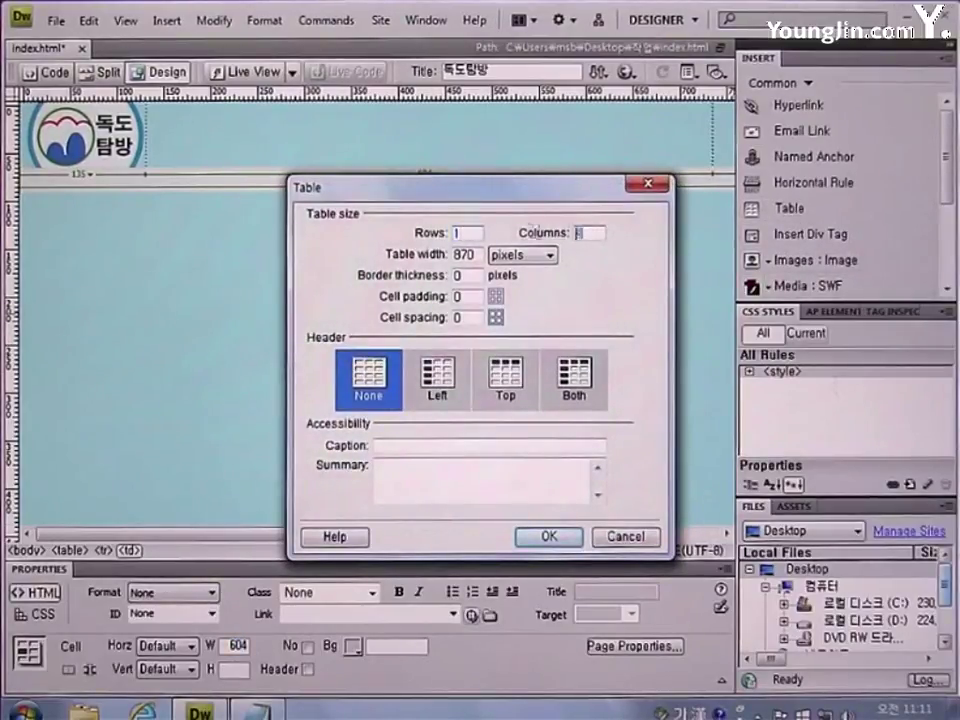
{"action": "type", "text": "6"}
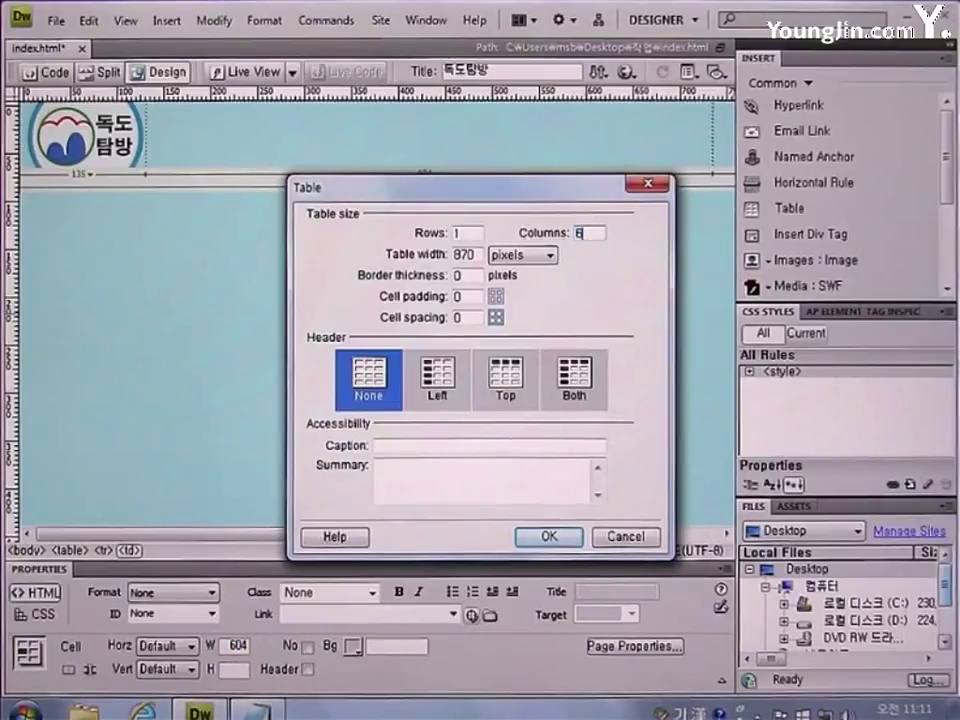
{"action": "double_click", "coordinate": [477, 253]}
{"action": "type", "text": "100"}
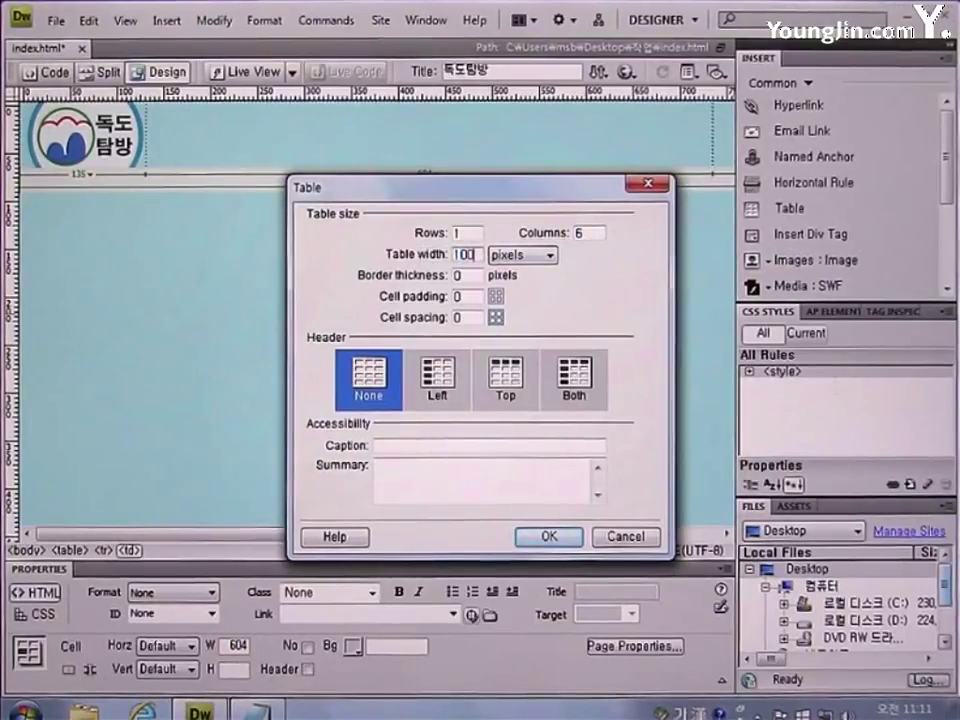
{"action": "left_click", "coordinate": [522, 256]}
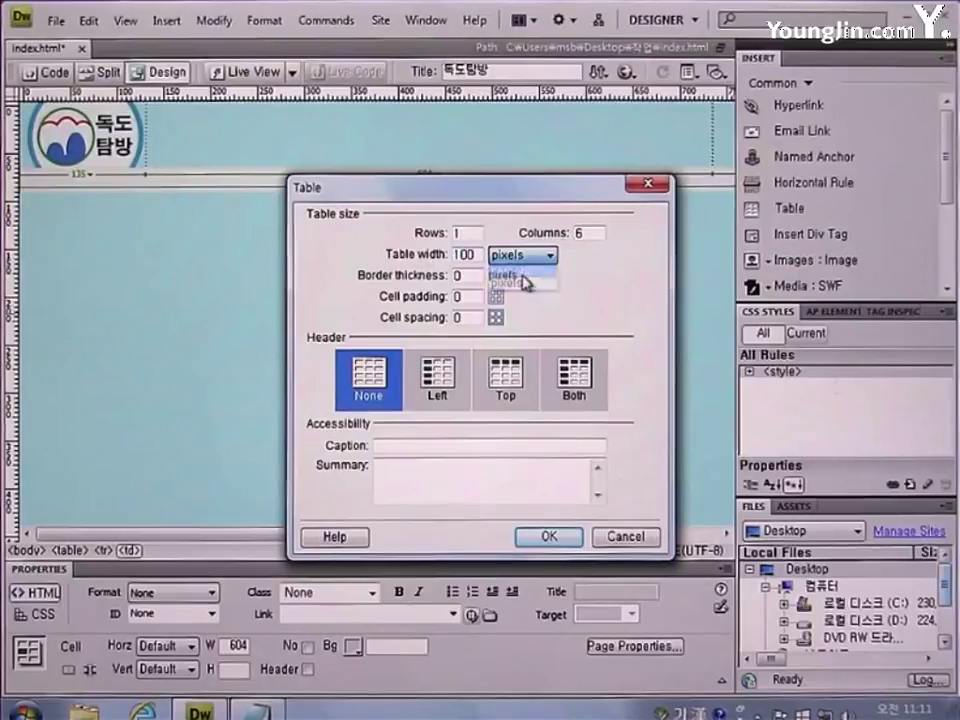
{"action": "left_click", "coordinate": [523, 282]}
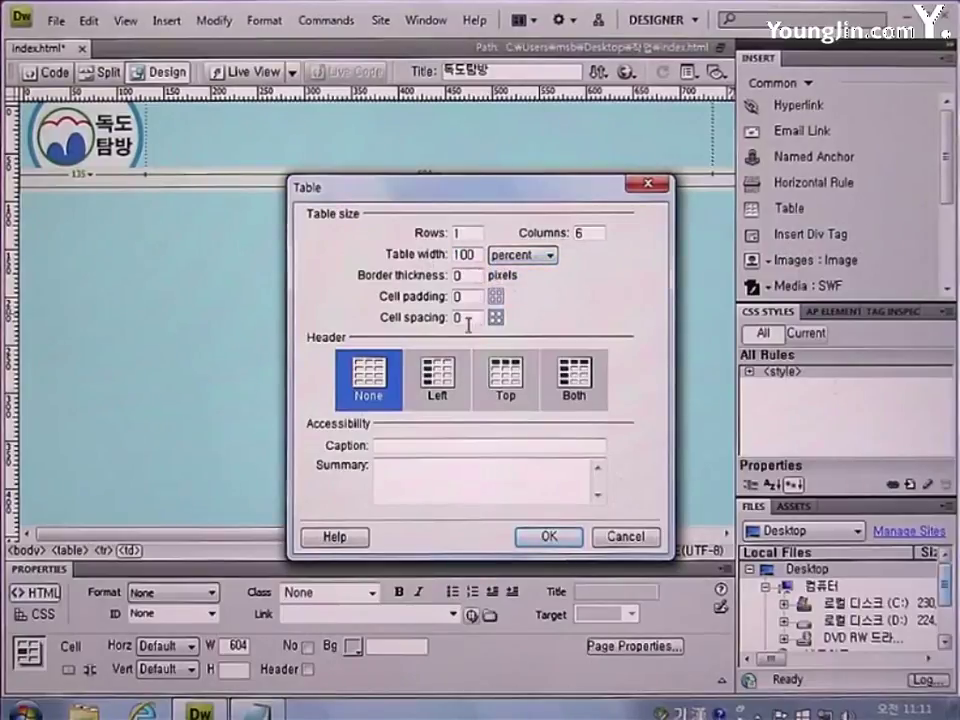
{"action": "left_click", "coordinate": [541, 535]}
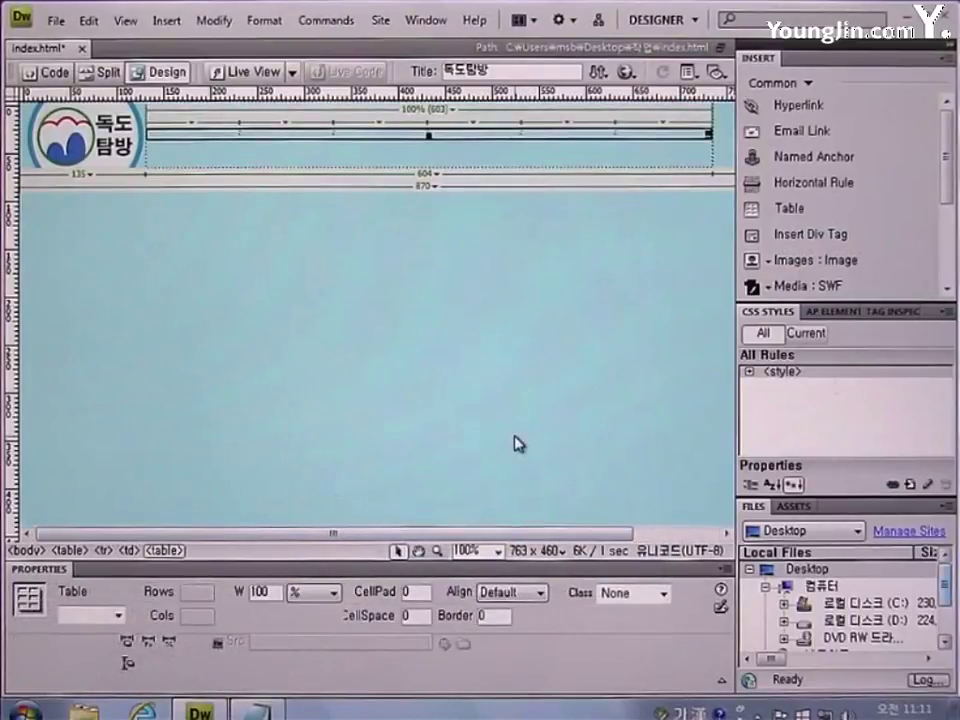
Step: Set the width of the nested menu table's first cell to 104
{"action": "left_click", "coordinate": [222, 137]}
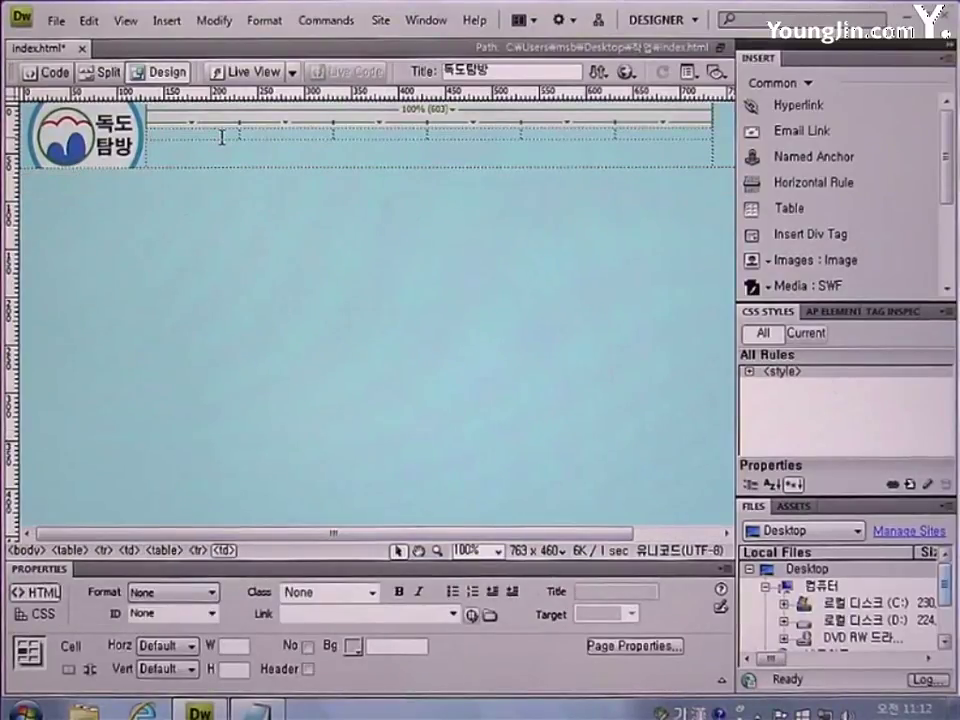
{"action": "left_click", "coordinate": [238, 645]}
{"action": "type", "text": "104"}
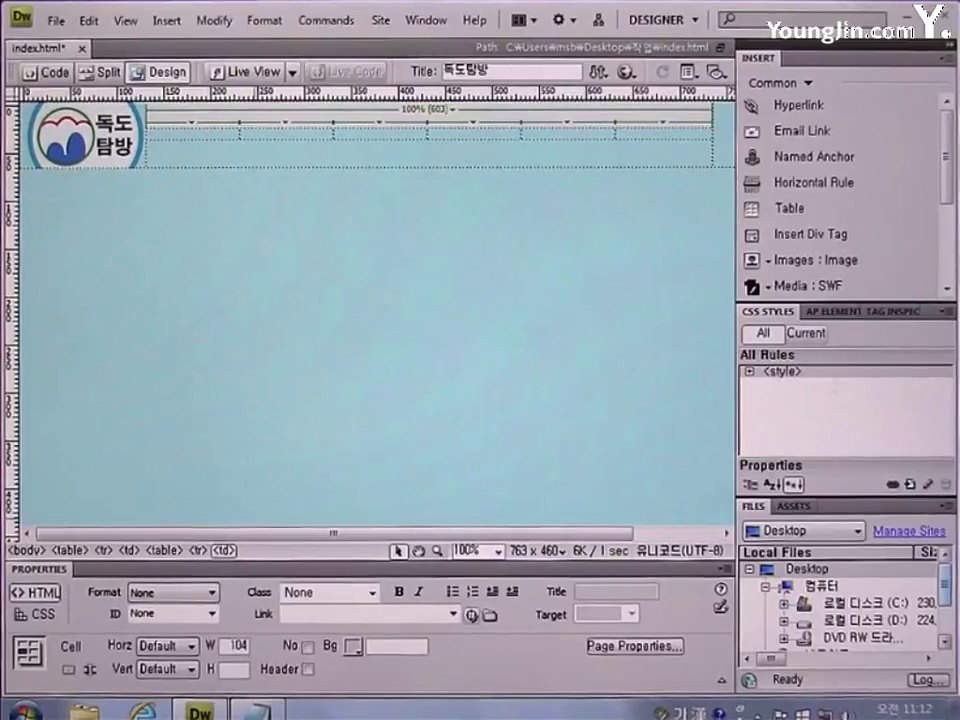
{"action": "key", "text": "Return"}
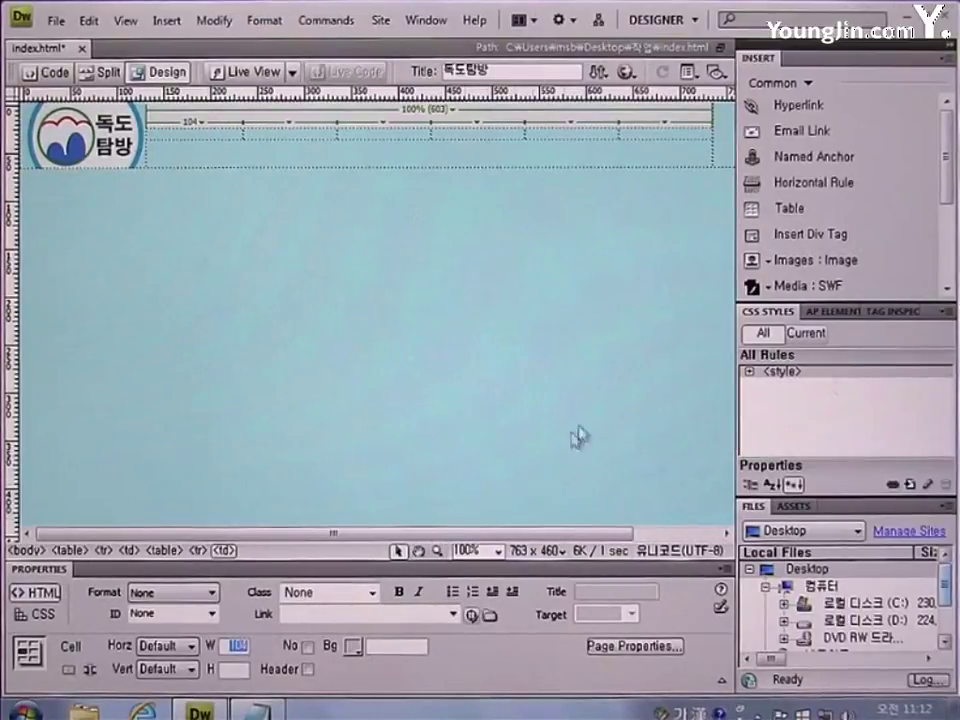
Step: Insert a rollover image into the first menu cell, using menu_02 as the original image and menu_over_02 as the rollover image
{"action": "left_click", "coordinate": [771, 262]}
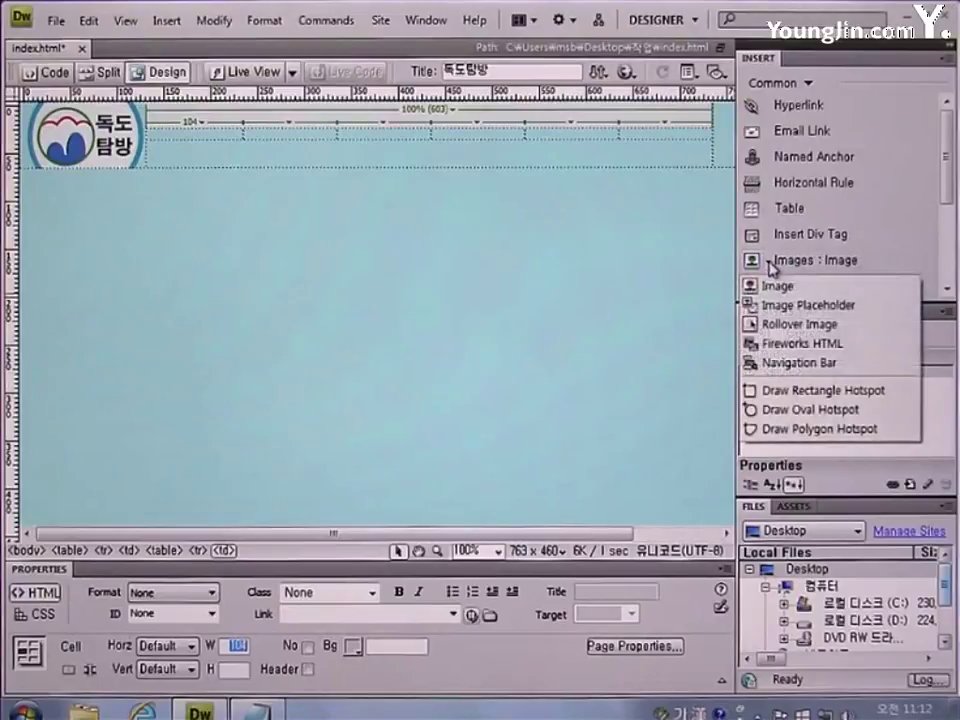
{"action": "left_click", "coordinate": [785, 326]}
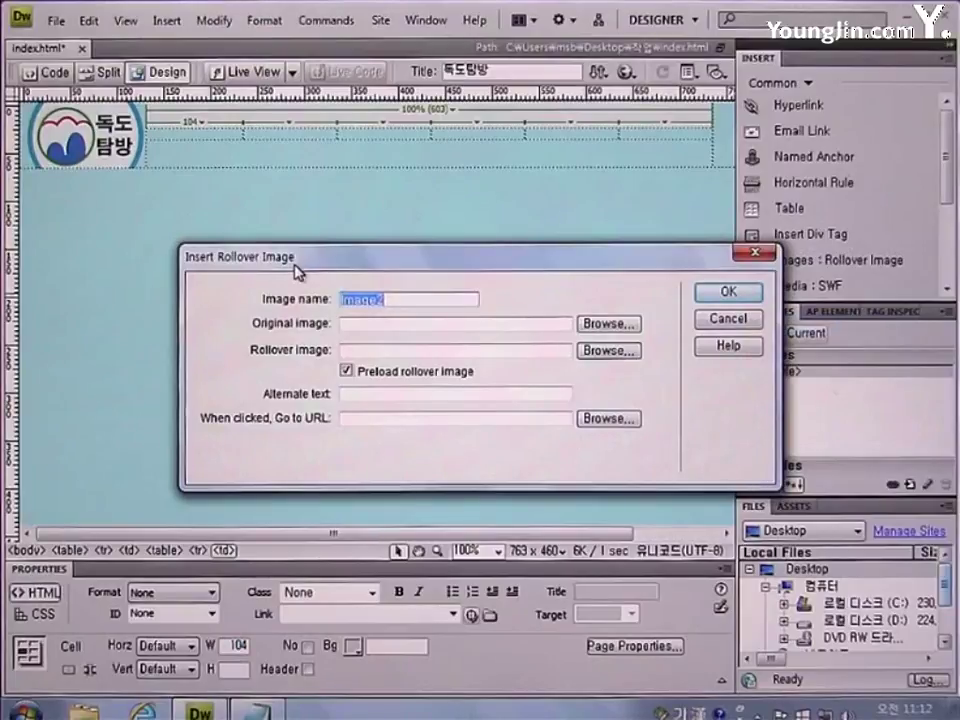
{"action": "left_click", "coordinate": [610, 324]}
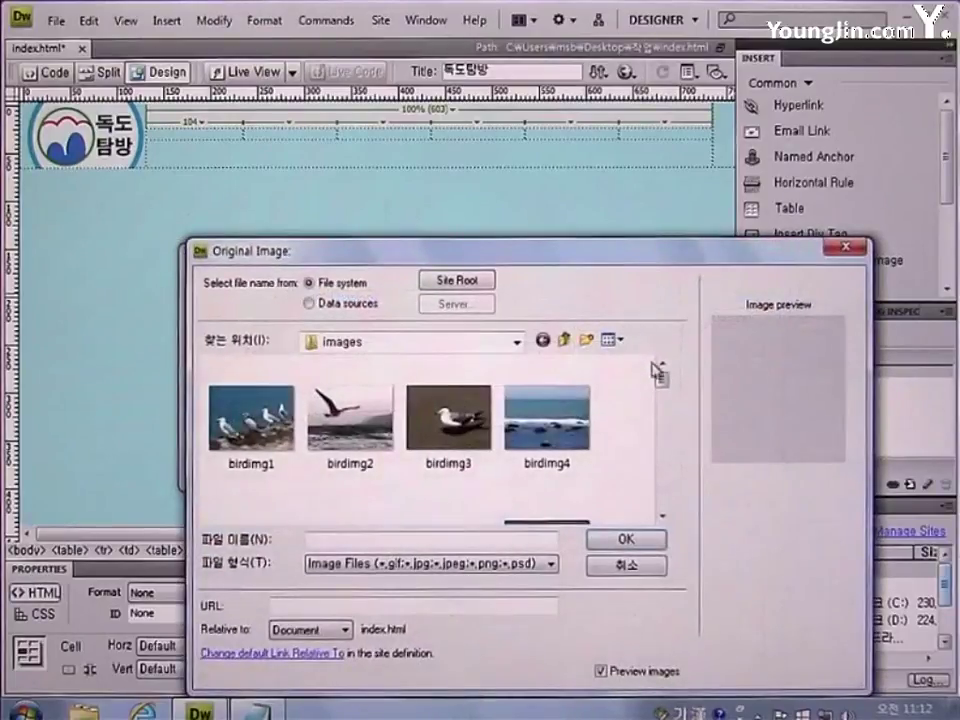
{"action": "left_click_drag", "start_coordinate": [668, 388], "coordinate": [665, 436]}
{"action": "left_click", "coordinate": [474, 436]}
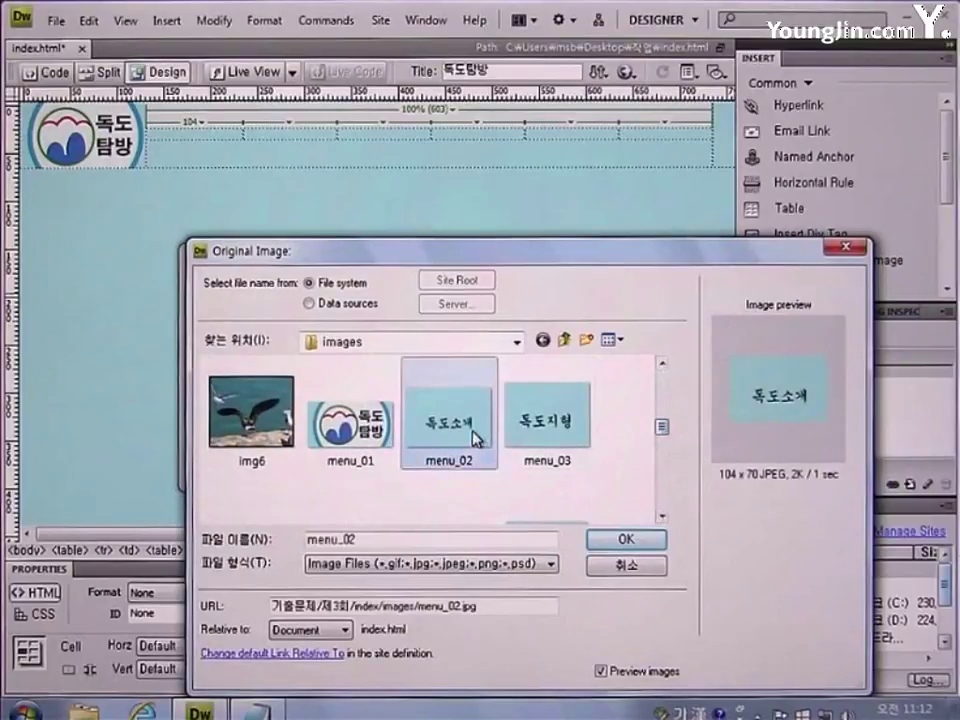
{"action": "left_click", "coordinate": [613, 537]}
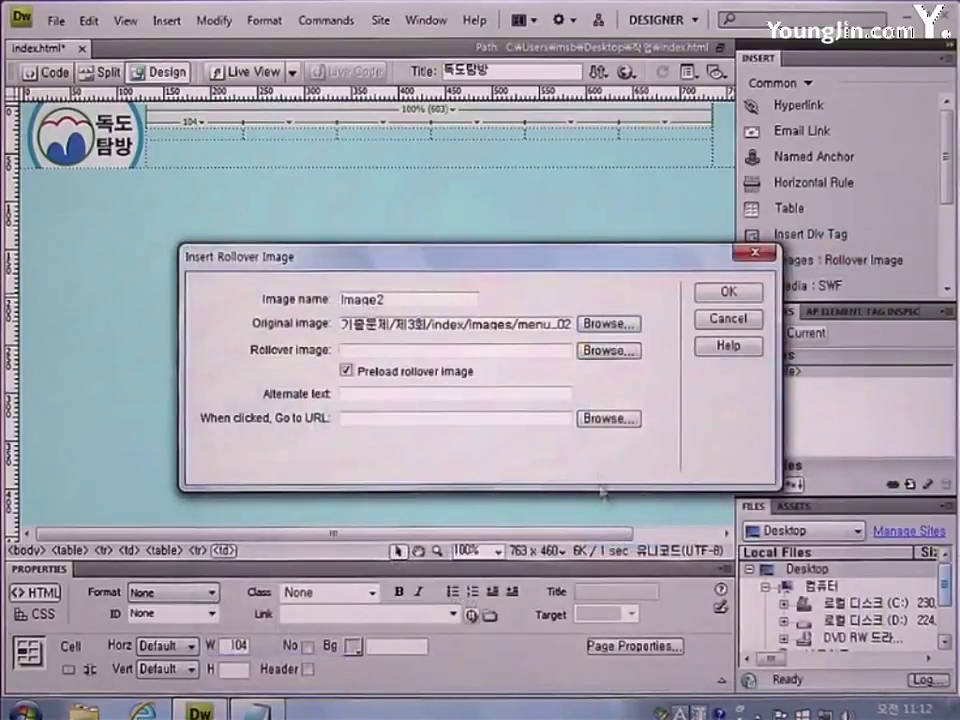
{"action": "left_click", "coordinate": [605, 351]}
{"action": "left_click_drag", "start_coordinate": [662, 381], "coordinate": [664, 468]}
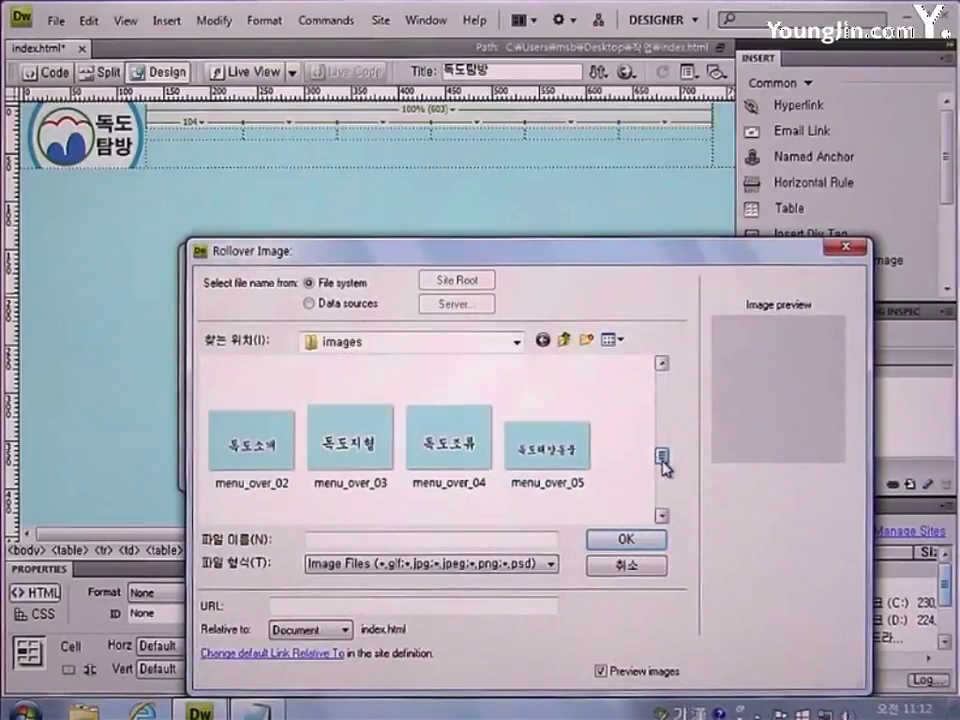
{"action": "left_click", "coordinate": [262, 455]}
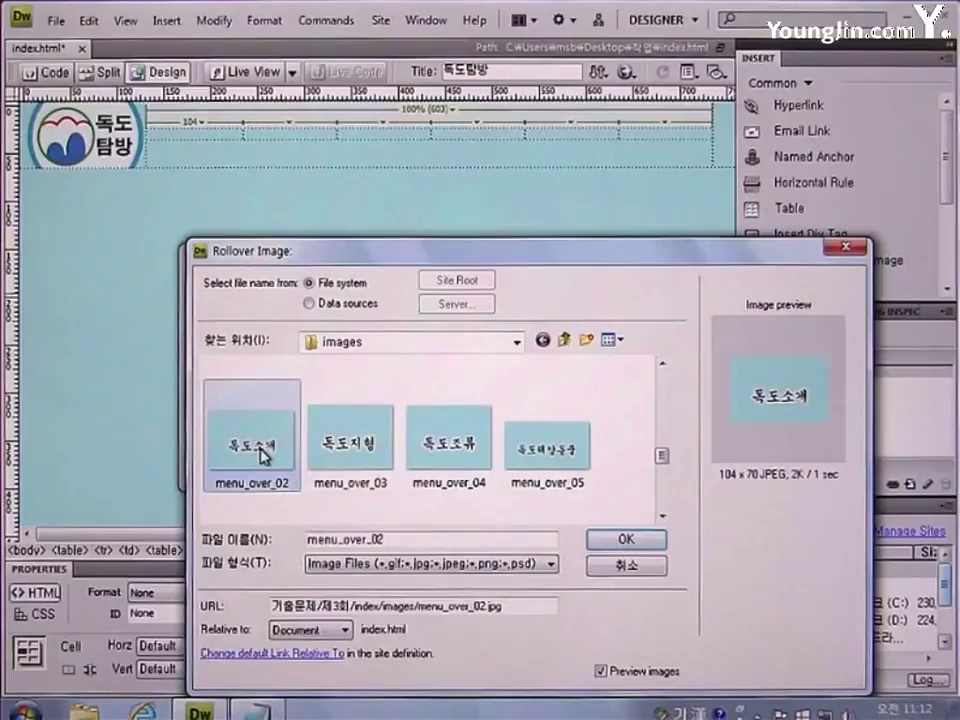
{"action": "left_click", "coordinate": [624, 540]}
{"action": "left_click", "coordinate": [729, 294]}
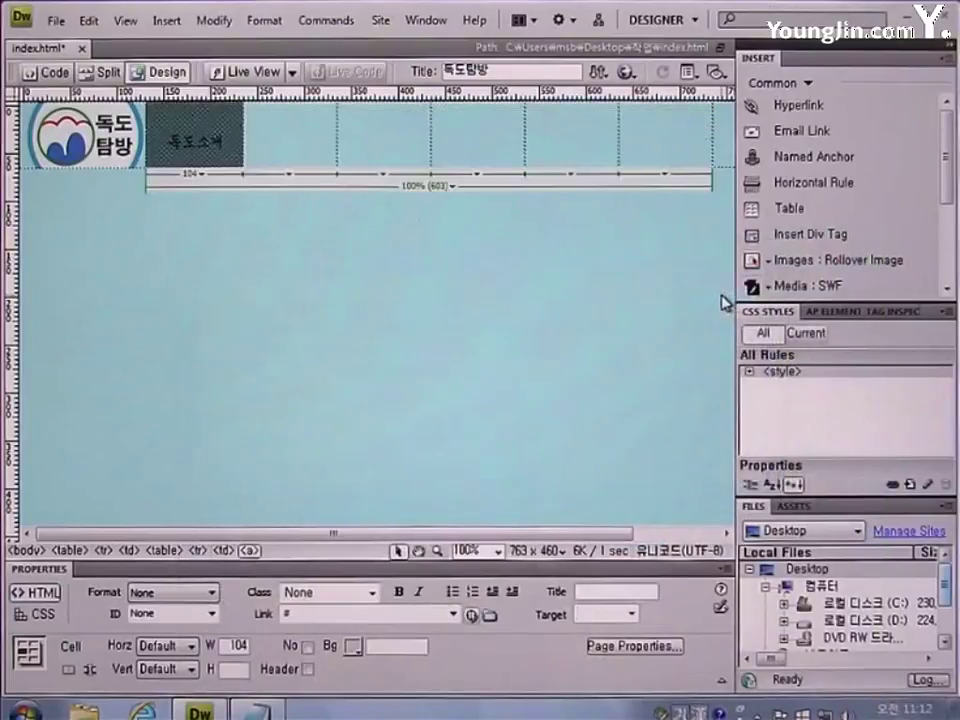
Step: Set the width of the nested menu table's second cell to 94
{"action": "left_click", "coordinate": [289, 134]}
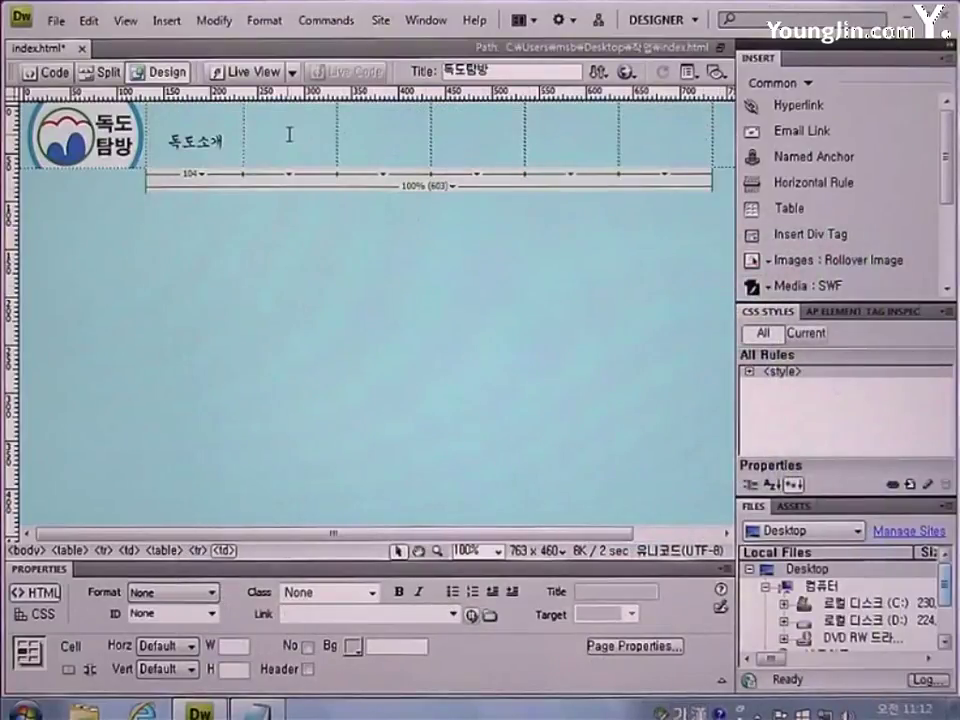
{"action": "left_click", "coordinate": [233, 647]}
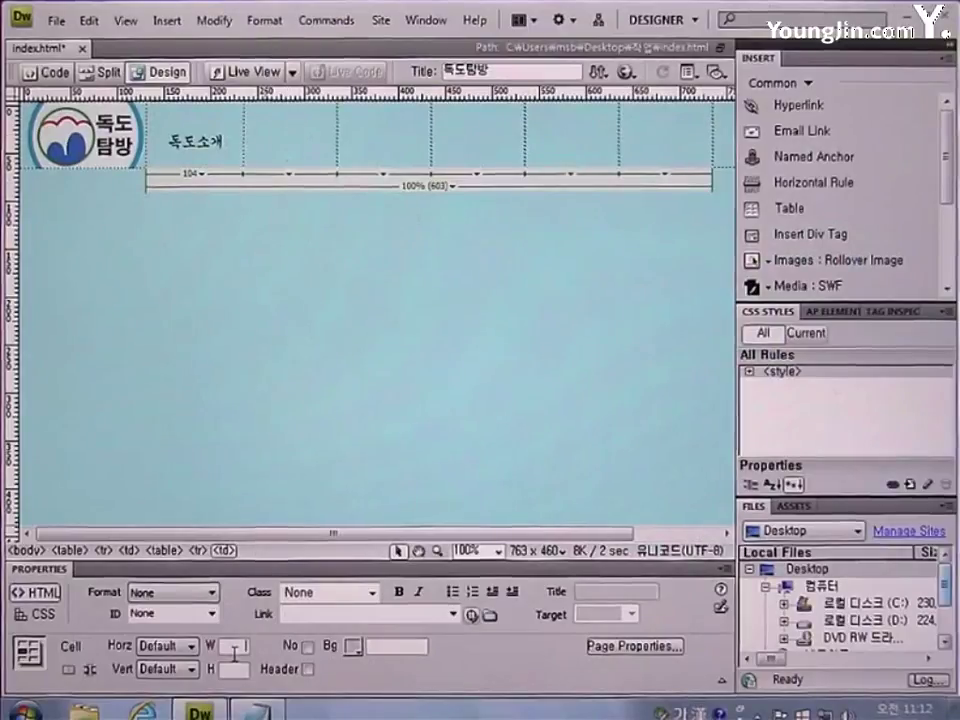
{"action": "type", "text": "94"}
{"action": "key", "text": "Return"}
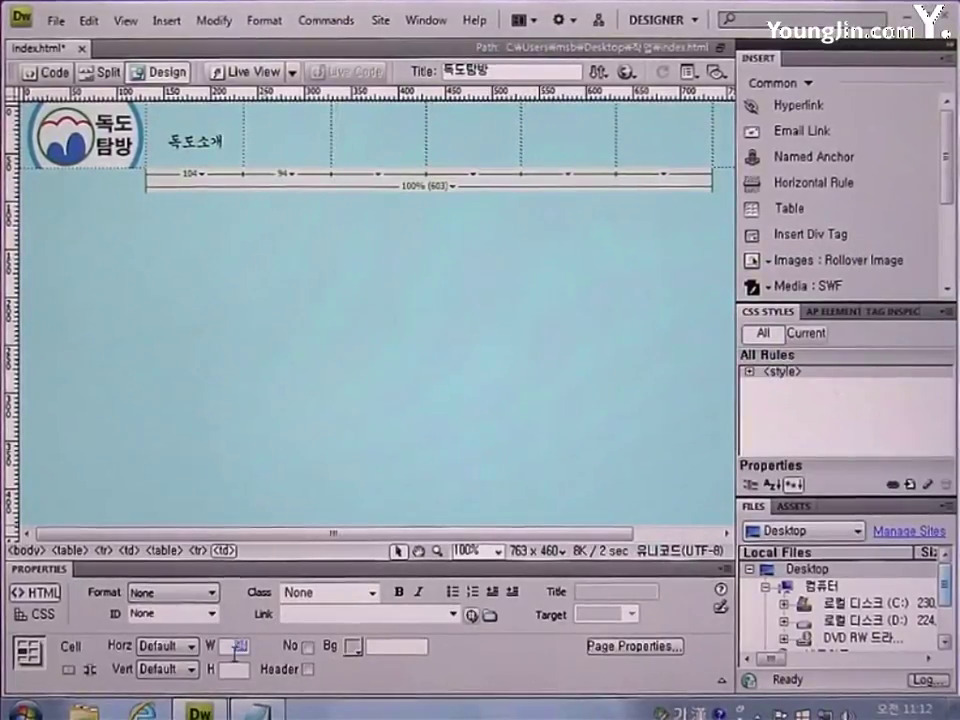
Step: Insert a rollover image into the second menu cell, using menu_03 as the original image and menu_over_03 as the rollover image
{"action": "left_click", "coordinate": [812, 263]}
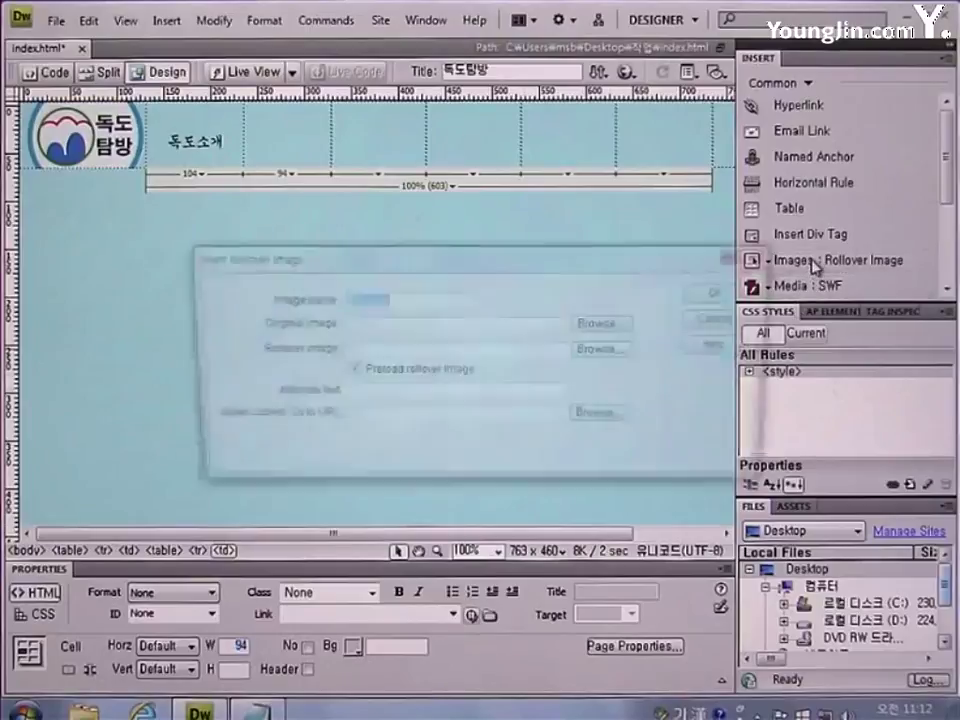
{"action": "left_click", "coordinate": [616, 330]}
{"action": "left_click_drag", "start_coordinate": [658, 377], "coordinate": [664, 429]}
{"action": "left_click", "coordinate": [568, 401]}
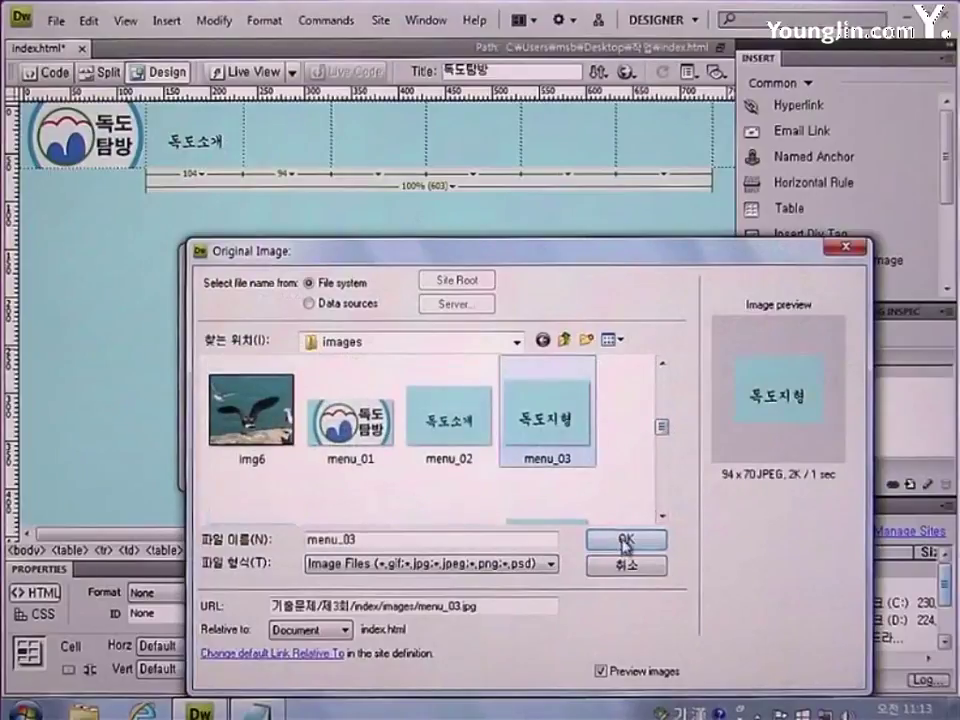
{"action": "left_click", "coordinate": [625, 542]}
{"action": "left_click", "coordinate": [601, 353]}
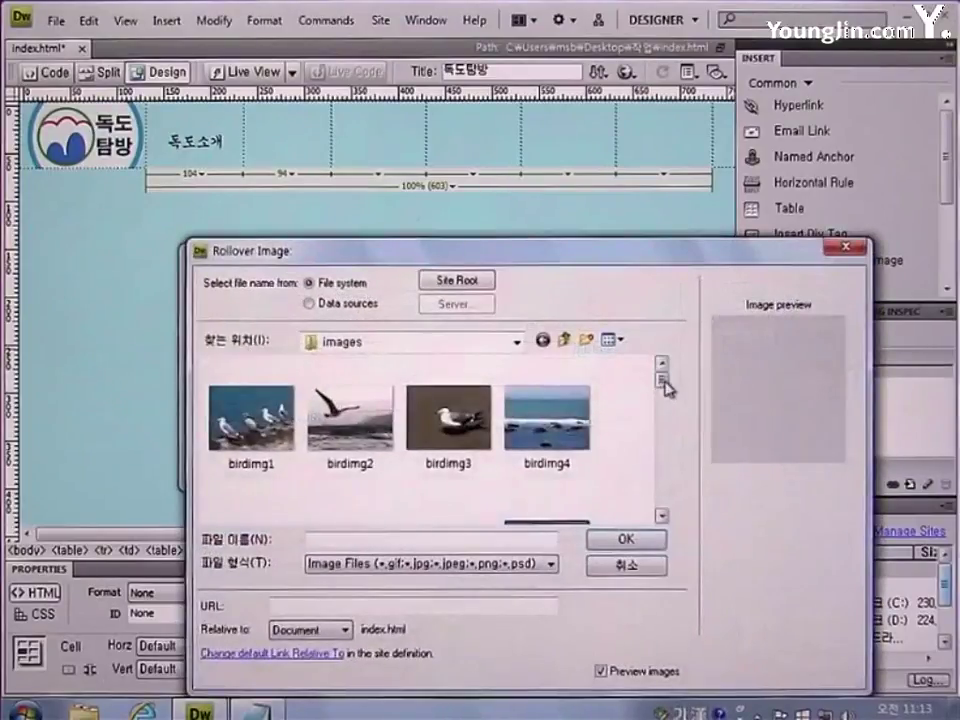
{"action": "left_click_drag", "start_coordinate": [664, 381], "coordinate": [663, 462]}
{"action": "left_click", "coordinate": [350, 440]}
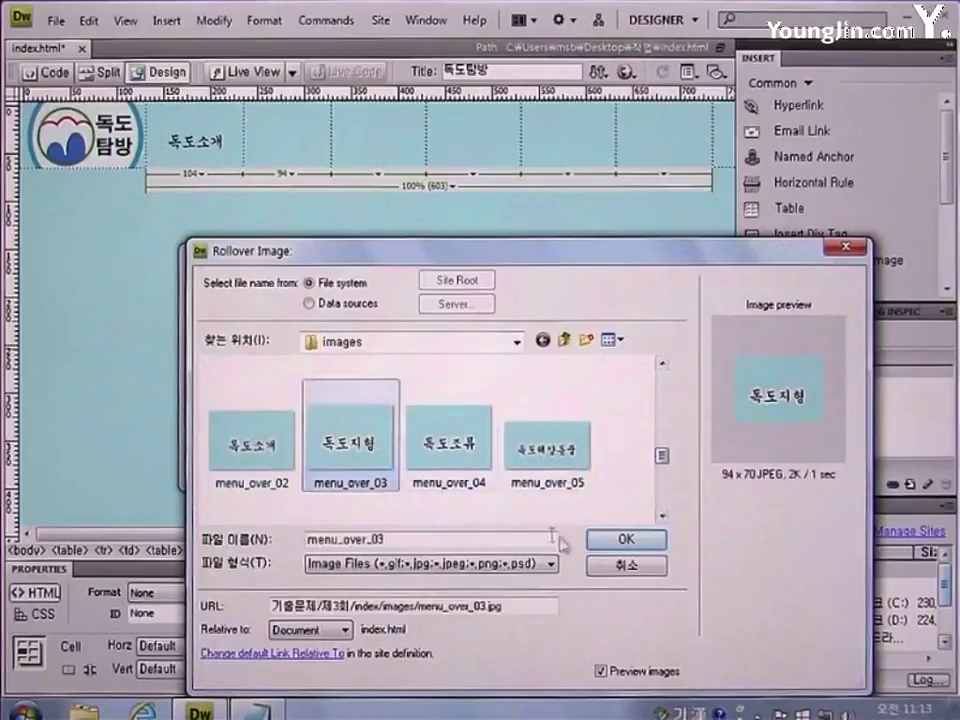
{"action": "left_click", "coordinate": [626, 539]}
{"action": "left_click", "coordinate": [714, 299]}
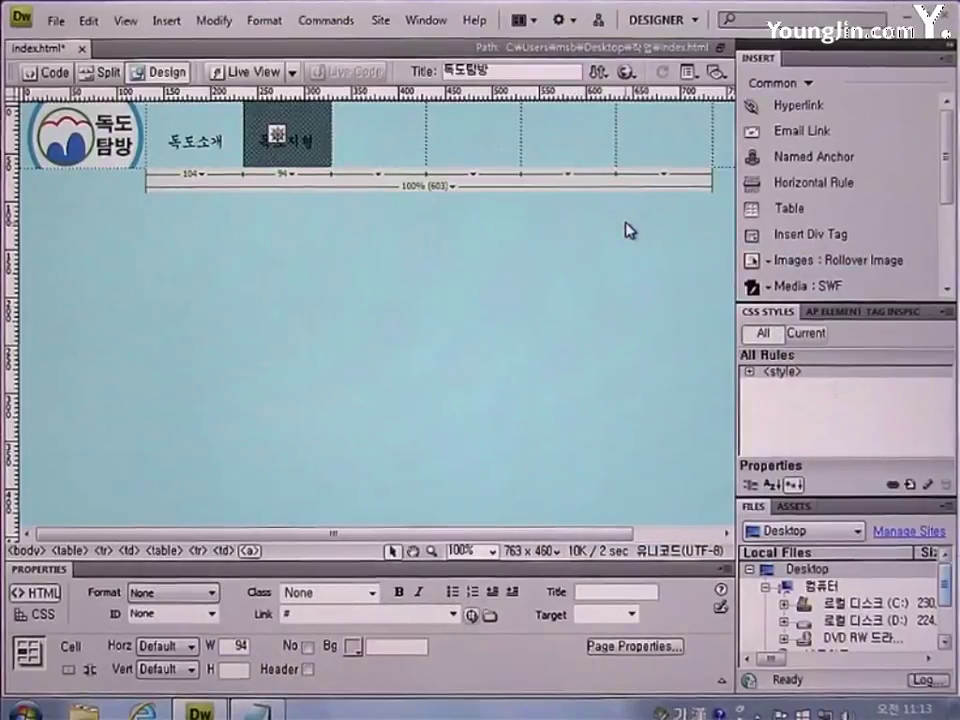
Step: Set the third menu cell's width to 95 and insert a rollover image there from menu_04 as original and menu_over_04 as rollover
{"action": "left_click", "coordinate": [410, 133]}
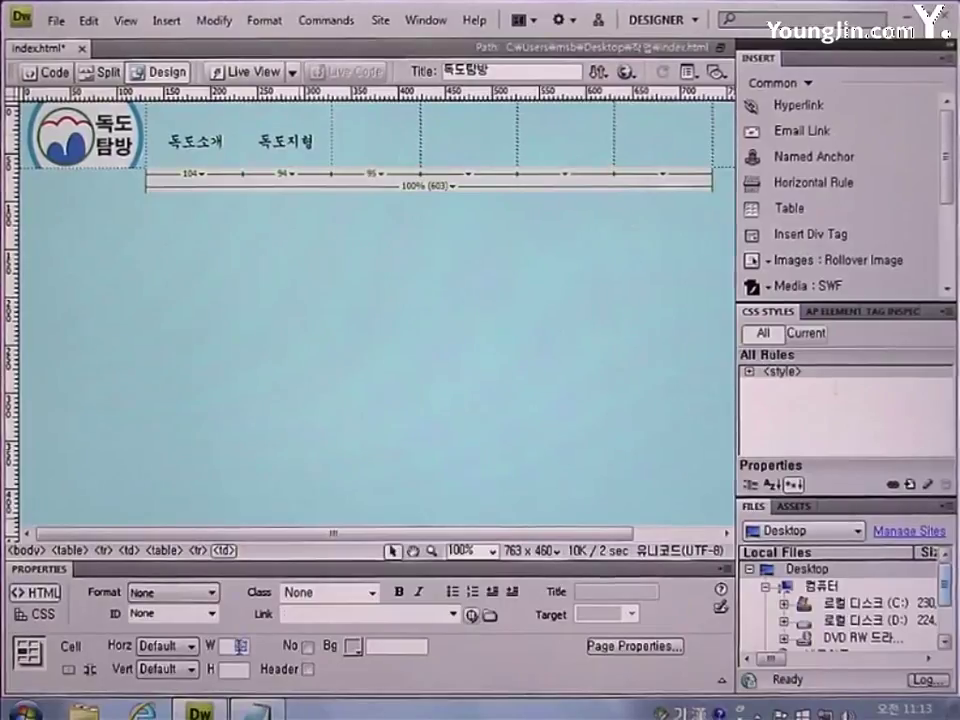
{"action": "left_click", "coordinate": [790, 263]}
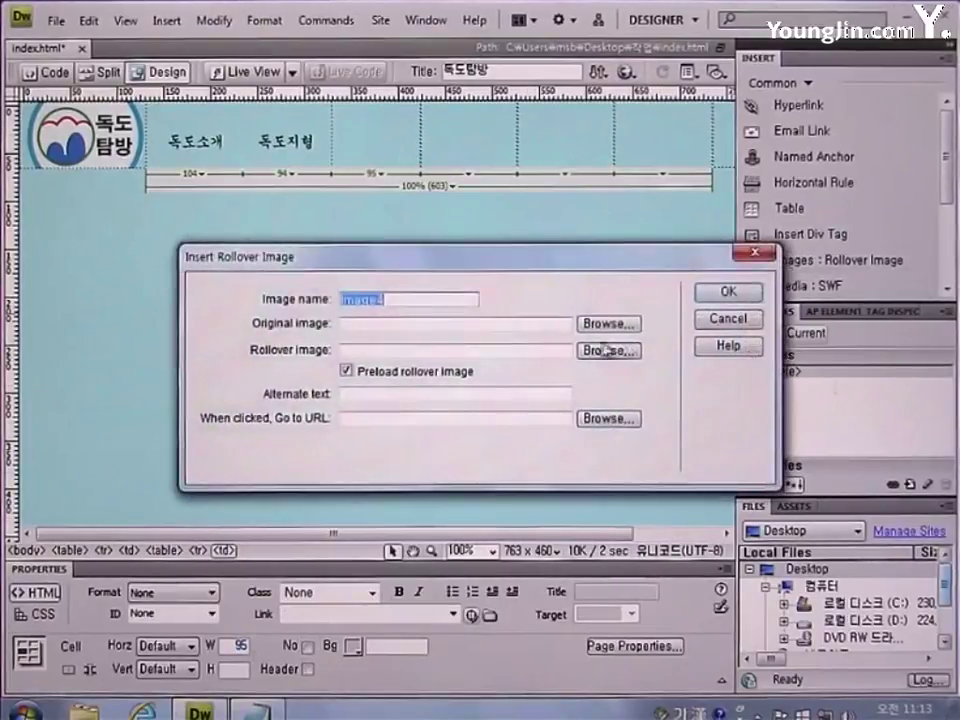
{"action": "left_click", "coordinate": [603, 326]}
{"action": "left_click_drag", "start_coordinate": [662, 386], "coordinate": [664, 439]}
{"action": "left_click", "coordinate": [225, 480]}
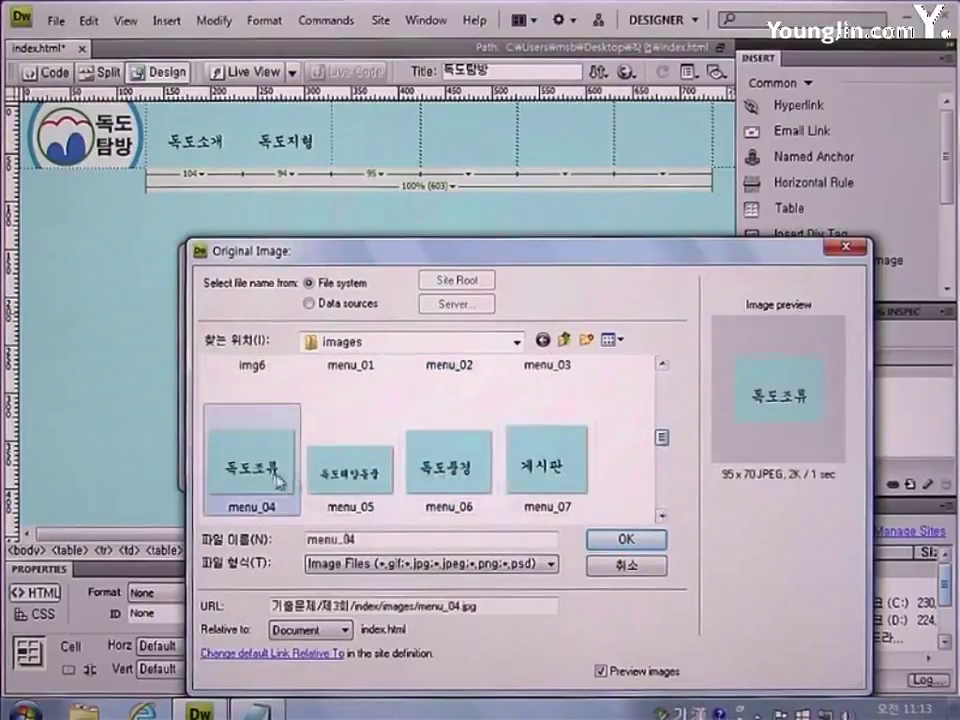
{"action": "left_click", "coordinate": [630, 540]}
{"action": "left_click", "coordinate": [611, 354]}
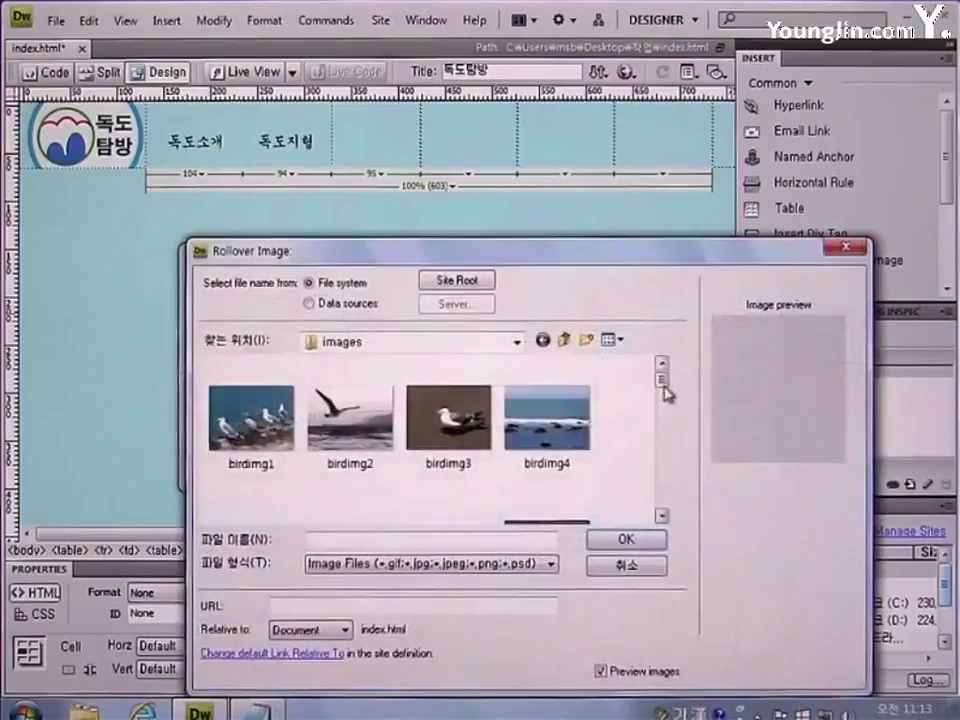
{"action": "left_click_drag", "start_coordinate": [662, 388], "coordinate": [662, 460]}
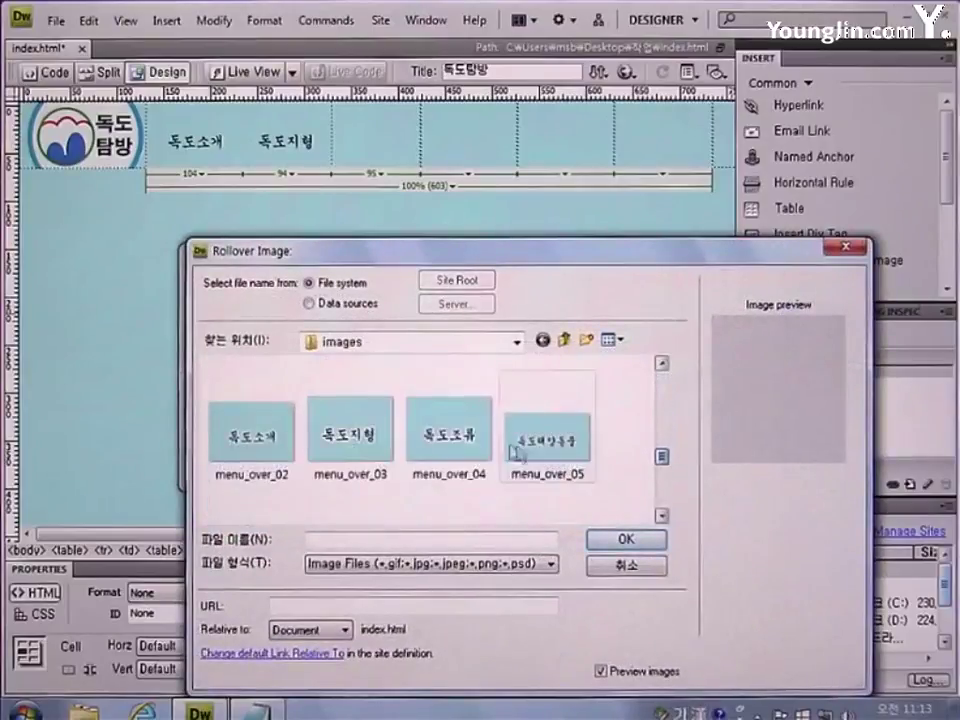
{"action": "left_click", "coordinate": [490, 465]}
{"action": "left_click", "coordinate": [626, 540]}
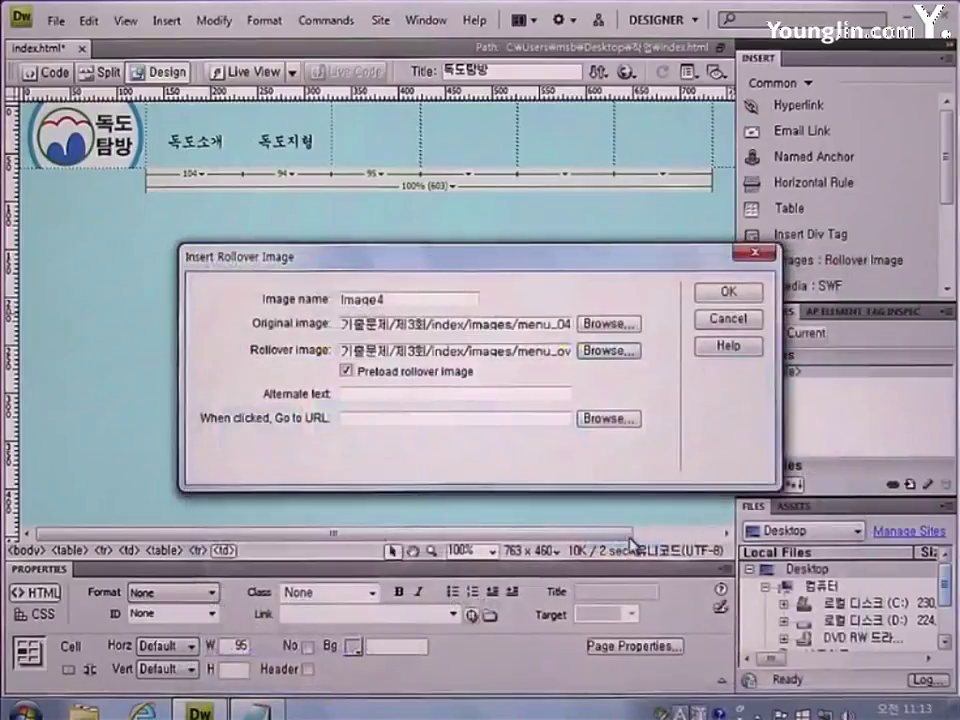
{"action": "left_click", "coordinate": [730, 292]}
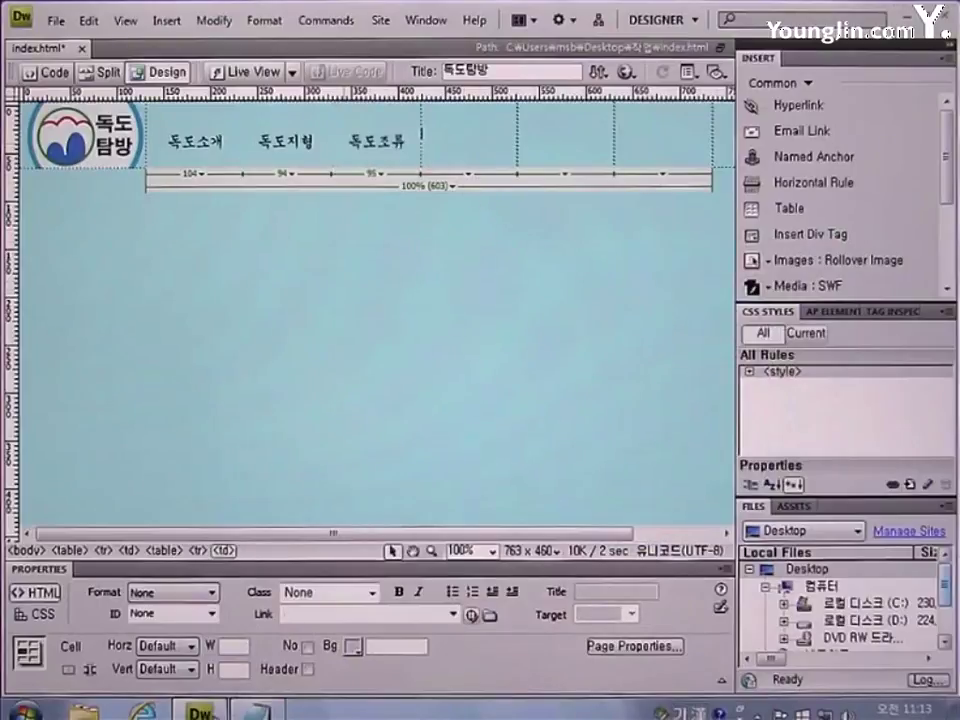
Step: Set the fourth menu cell's width to 130 and insert a rollover image there from menu_05 as original and menu_over_05 as rollover
{"action": "left_click", "coordinate": [232, 643]}
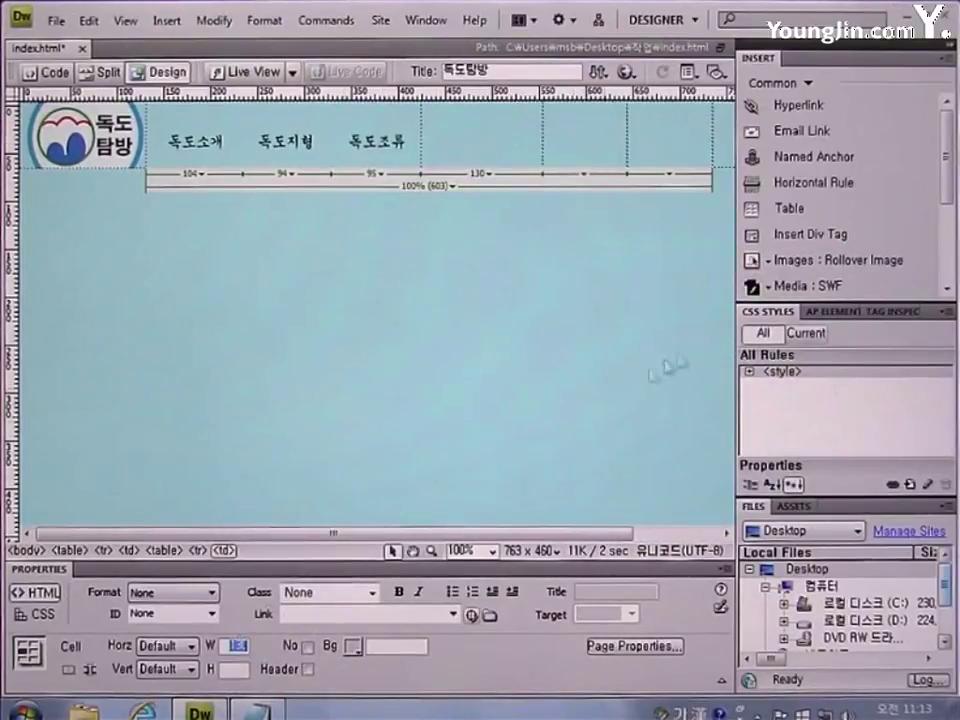
{"action": "key", "text": "Return"}
{"action": "left_click", "coordinate": [803, 262]}
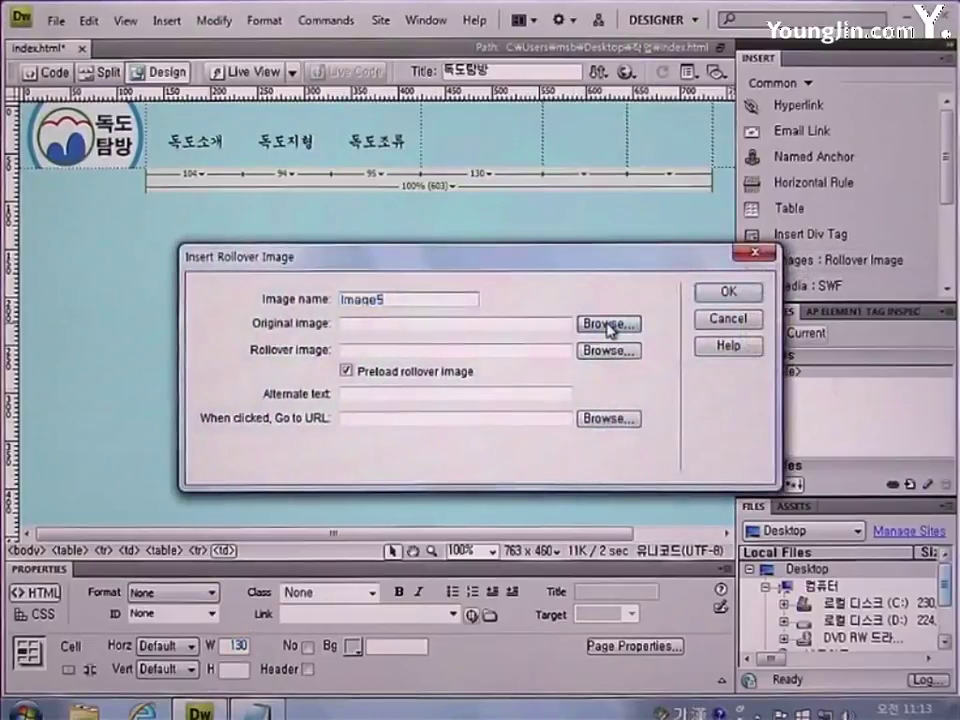
{"action": "left_click", "coordinate": [608, 324]}
{"action": "left_click_drag", "start_coordinate": [664, 381], "coordinate": [664, 443]}
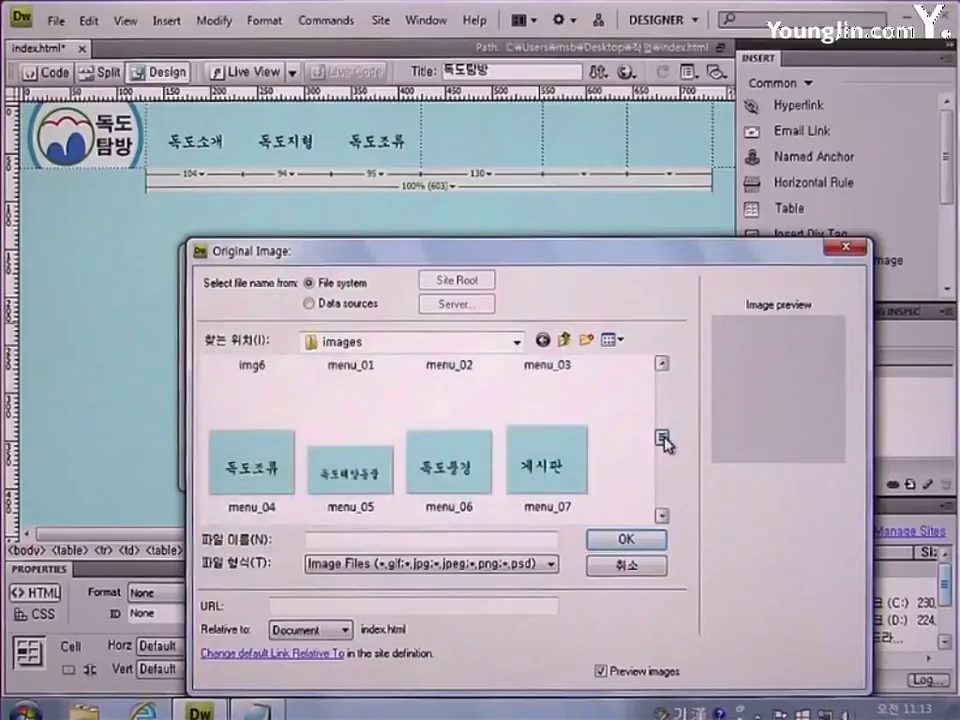
{"action": "left_click", "coordinate": [372, 474]}
{"action": "left_click", "coordinate": [622, 540]}
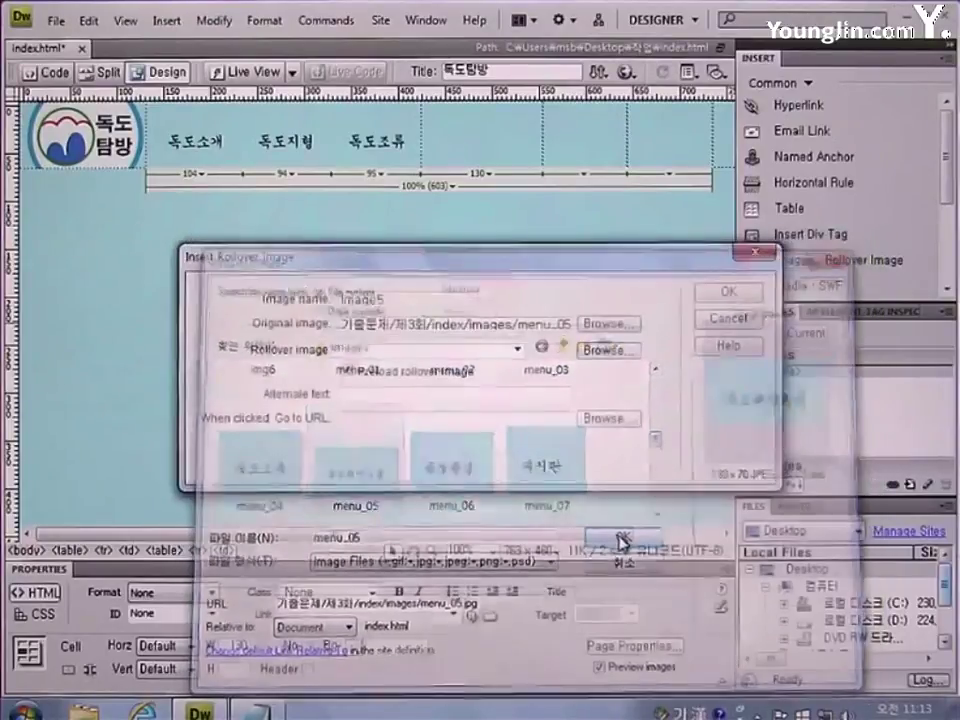
{"action": "left_click", "coordinate": [610, 350]}
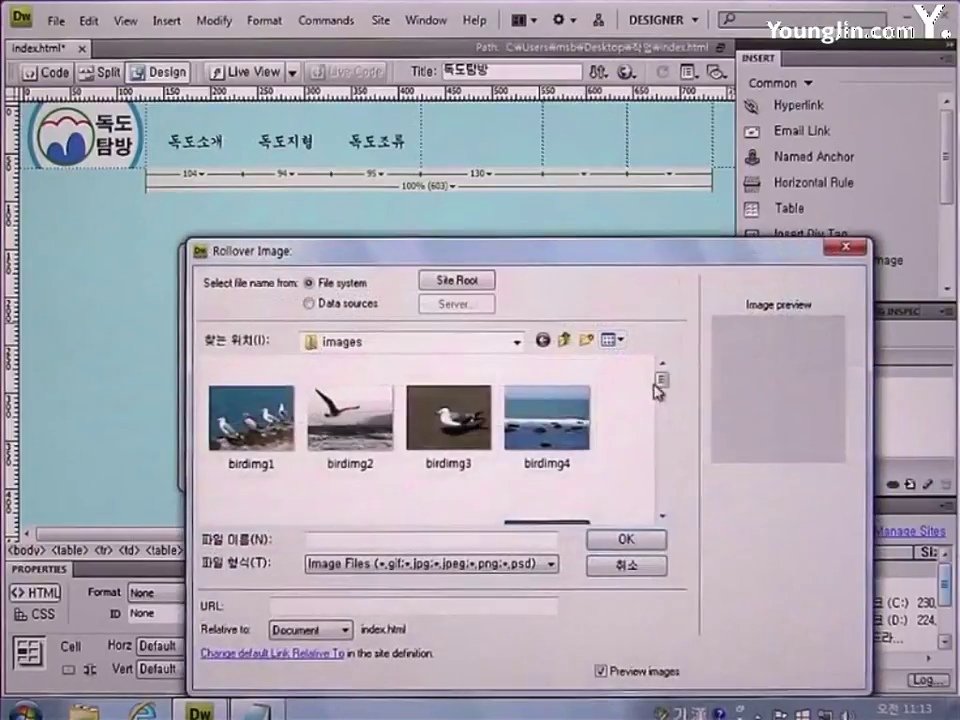
{"action": "left_click_drag", "start_coordinate": [660, 385], "coordinate": [660, 463]}
{"action": "left_click", "coordinate": [570, 437]}
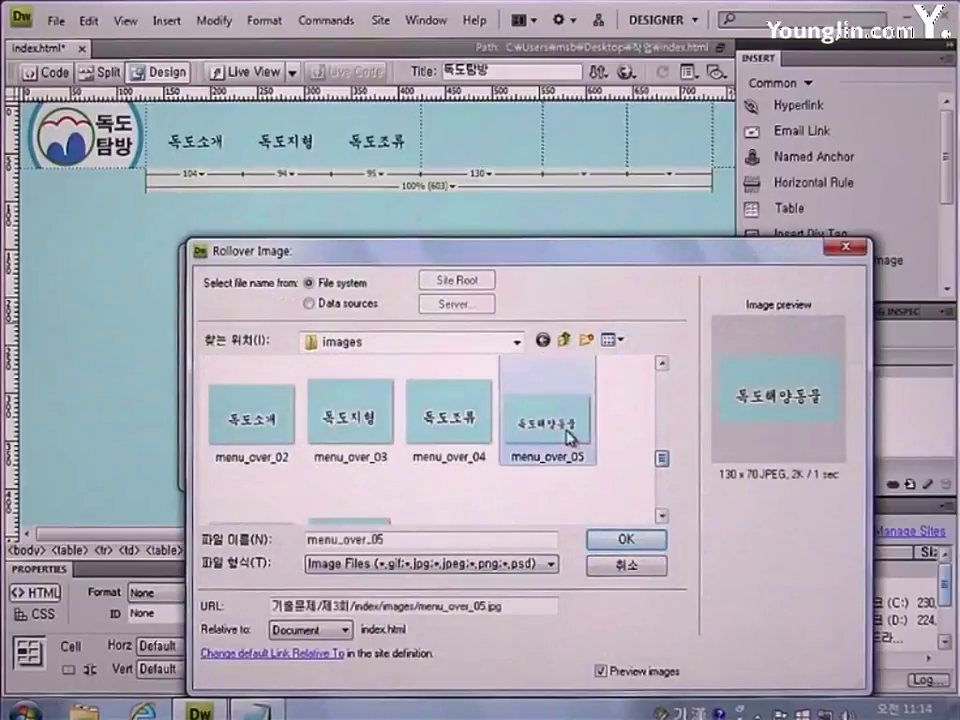
{"action": "left_click", "coordinate": [622, 539]}
{"action": "left_click", "coordinate": [722, 293]}
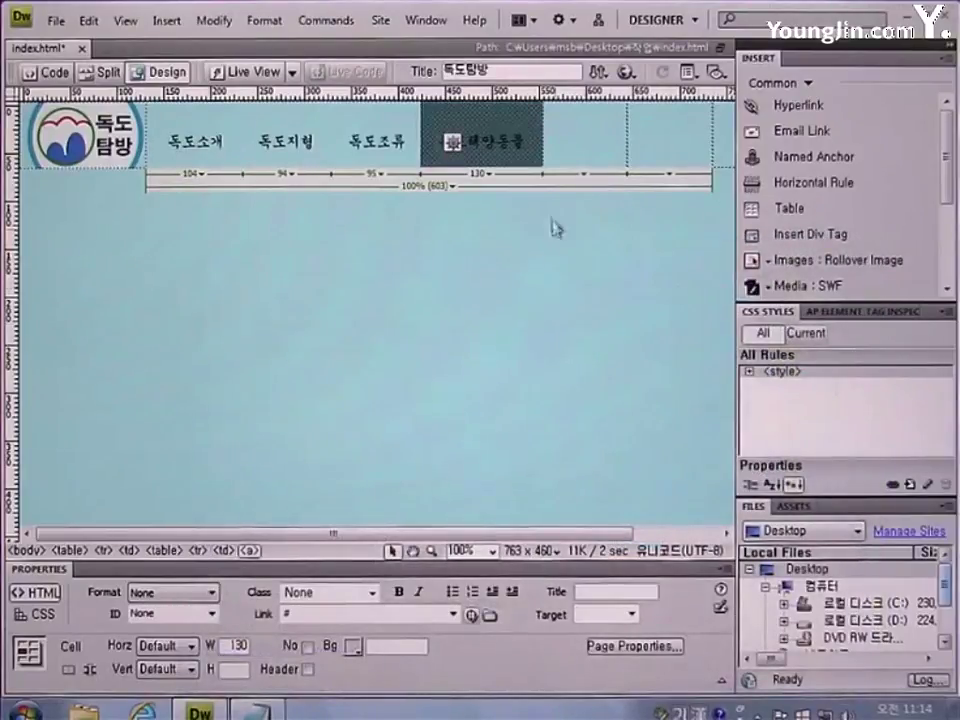
Step: Set the width of the nested menu table's fifth cell to 97
{"action": "left_click", "coordinate": [568, 137]}
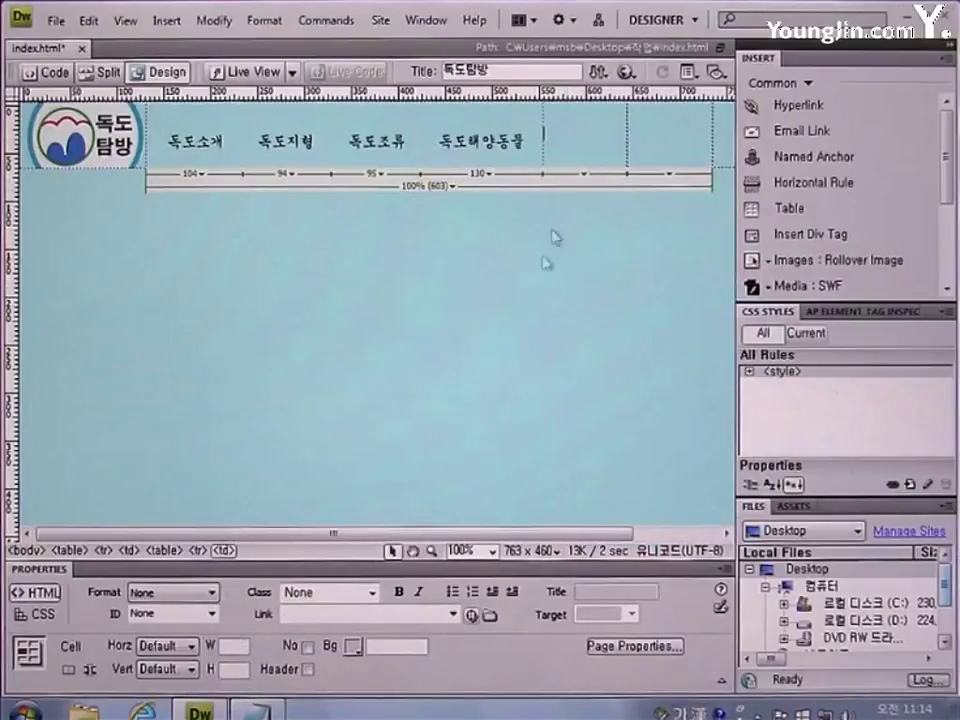
{"action": "left_click", "coordinate": [238, 645]}
{"action": "type", "text": "97"}
{"action": "key", "text": "Return"}
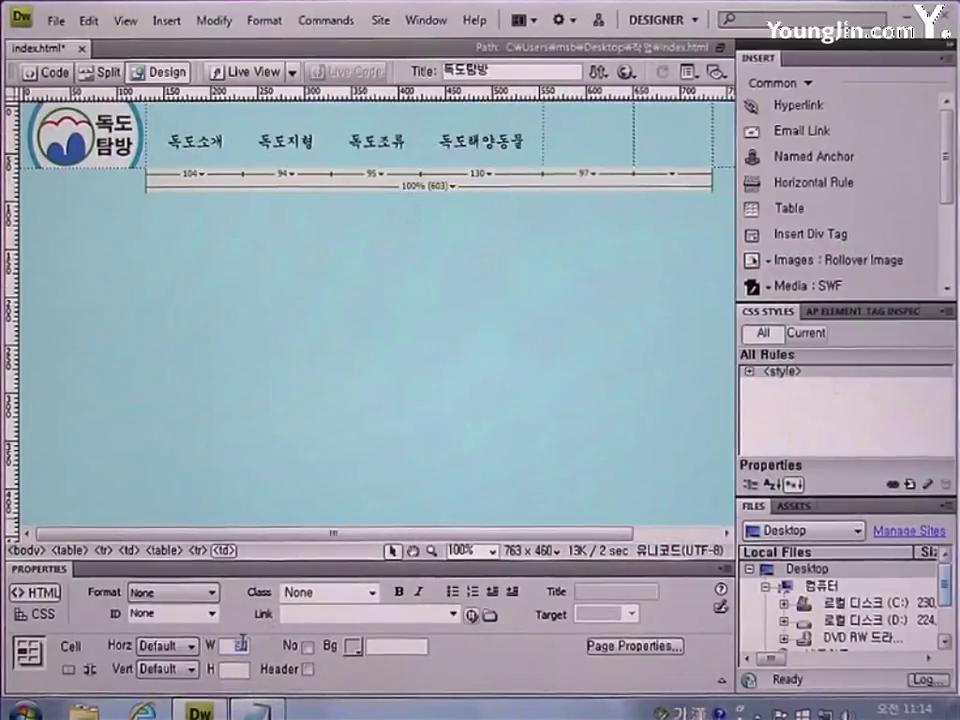
Step: Insert a rollover image into the fifth menu cell, using menu_06 as the original image and menu_over_06 as the rollover image
{"action": "left_click", "coordinate": [795, 262]}
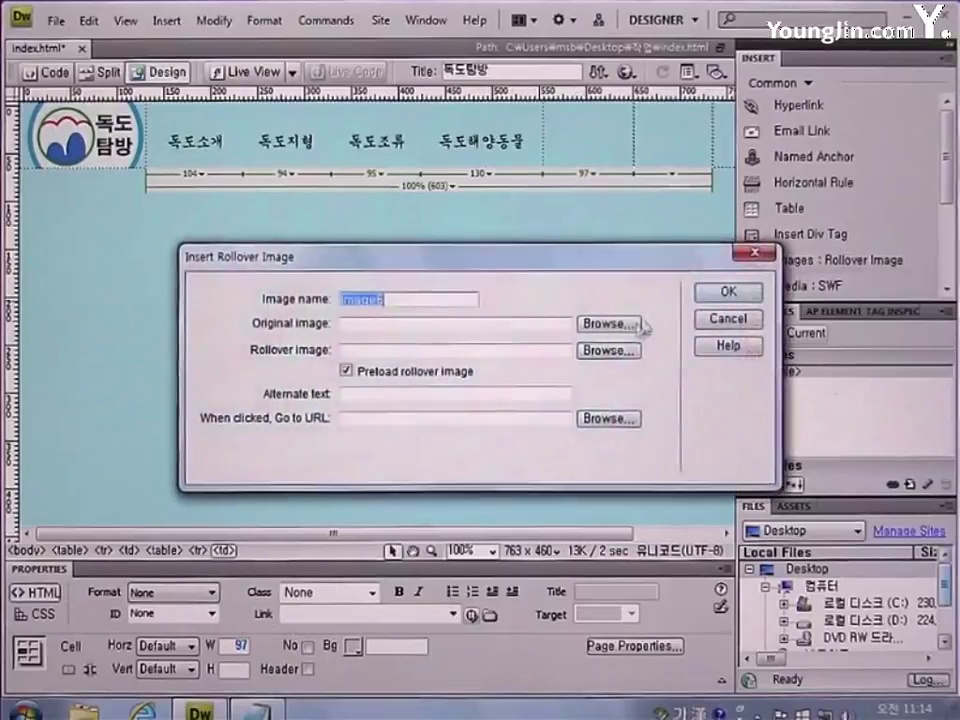
{"action": "left_click", "coordinate": [608, 326]}
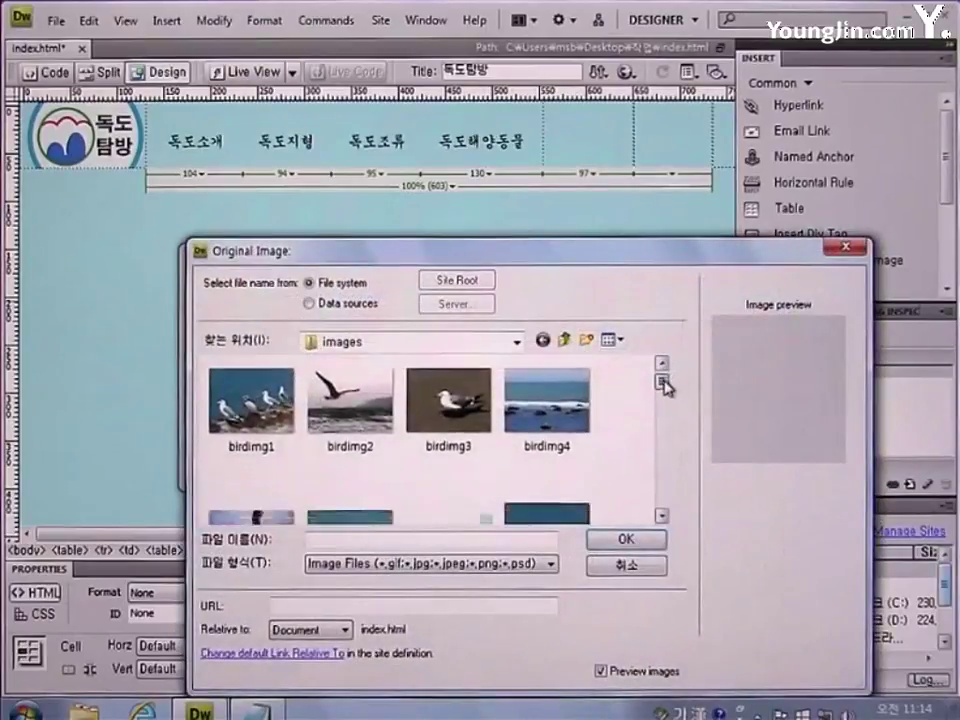
{"action": "left_click_drag", "start_coordinate": [664, 386], "coordinate": [683, 443]}
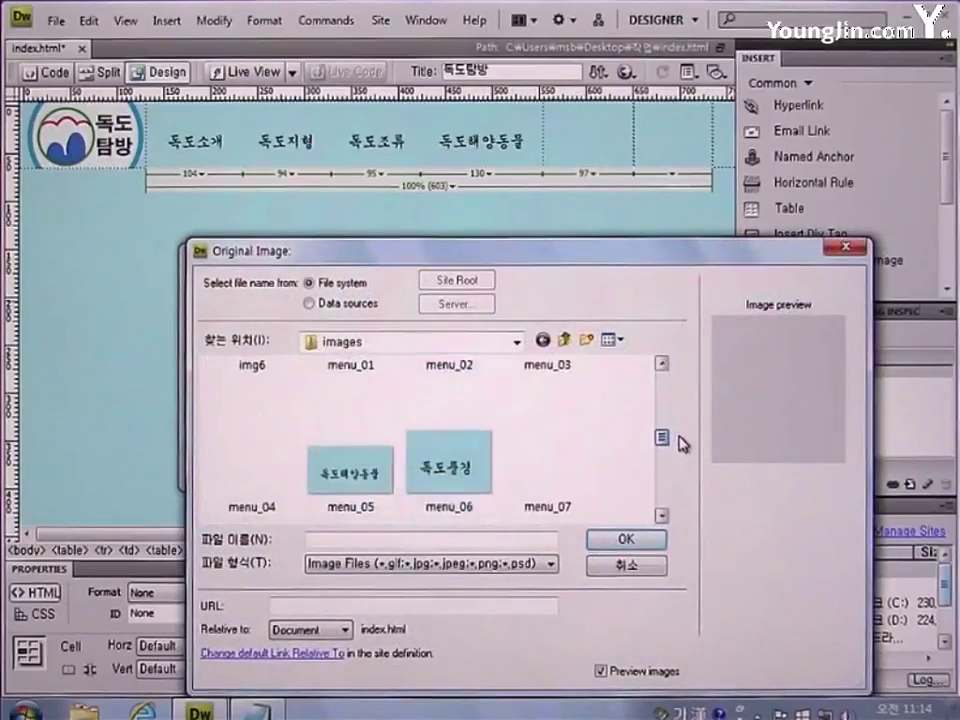
{"action": "left_click", "coordinate": [441, 459]}
{"action": "left_click", "coordinate": [622, 539]}
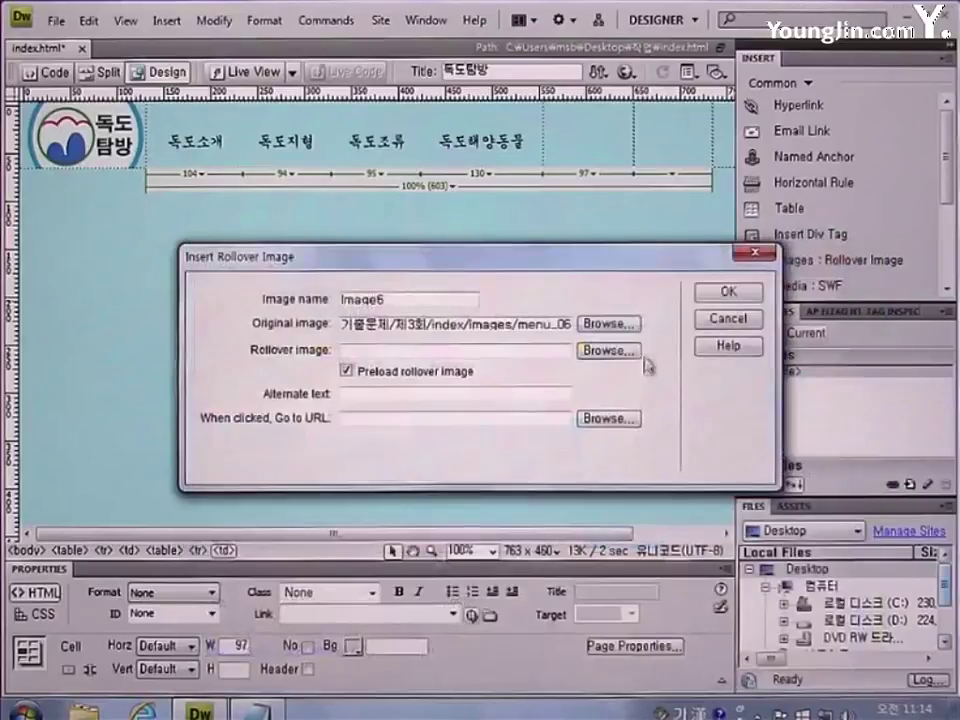
{"action": "left_click", "coordinate": [612, 350]}
{"action": "left_click_drag", "start_coordinate": [662, 380], "coordinate": [664, 445]}
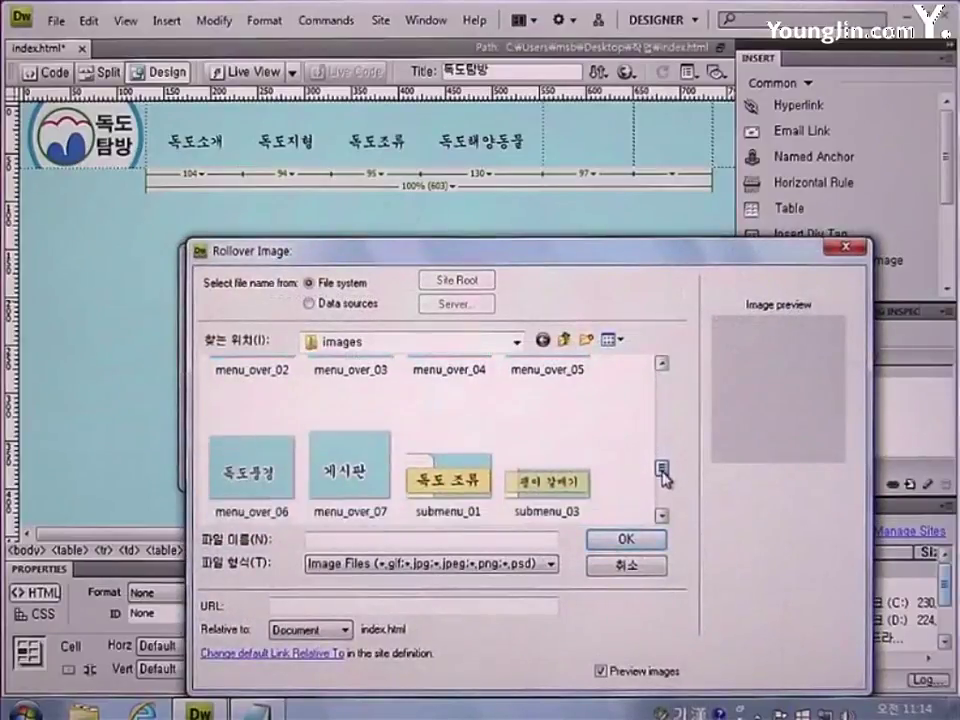
{"action": "left_click", "coordinate": [251, 467]}
{"action": "left_click", "coordinate": [625, 539]}
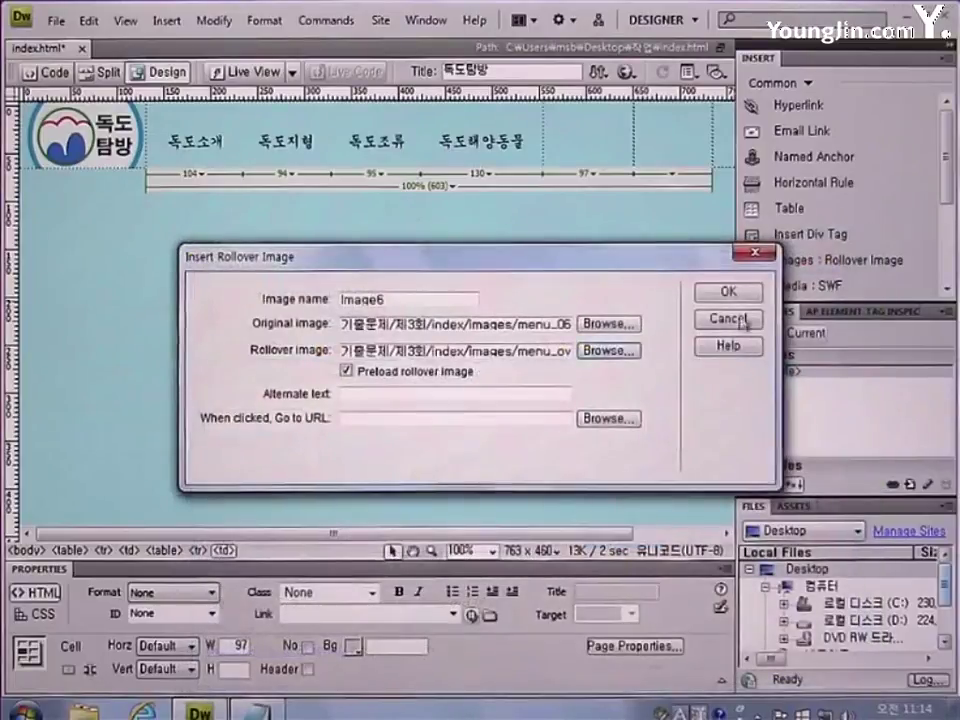
{"action": "left_click", "coordinate": [729, 292]}
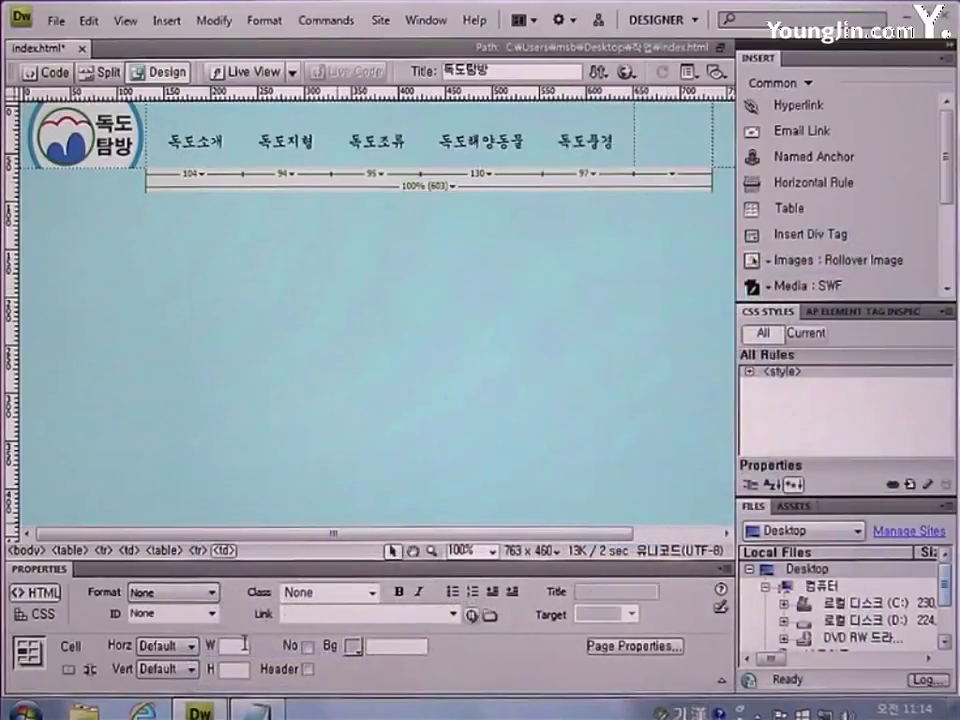
Step: Set the width of the nested menu table's sixth cell to 85
{"action": "left_click", "coordinate": [242, 645]}
{"action": "type", "text": "85"}
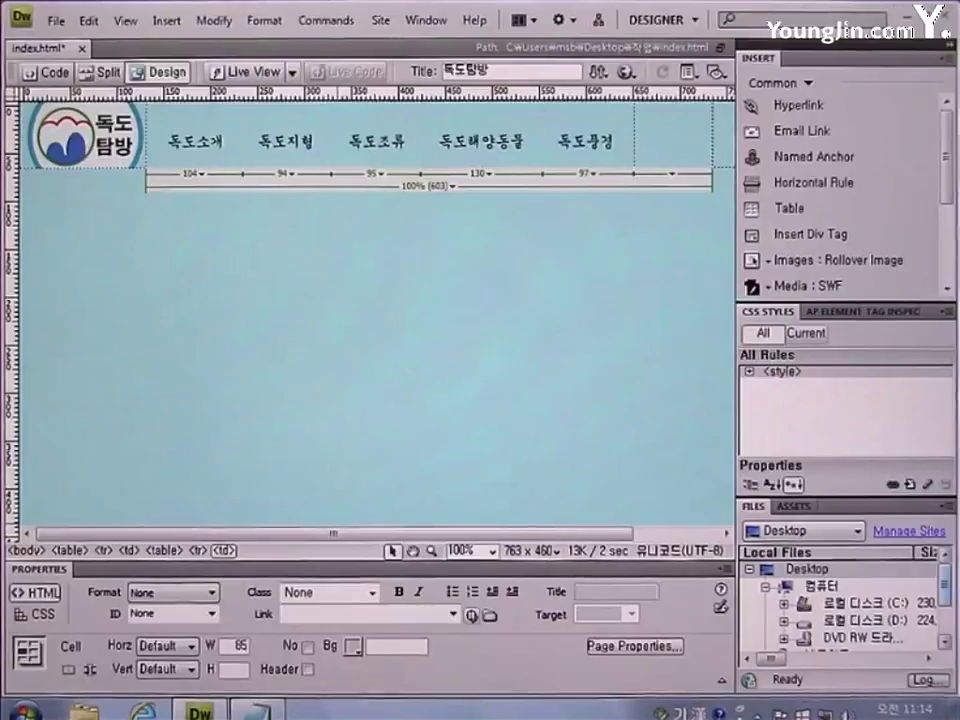
{"action": "key", "text": "Return"}
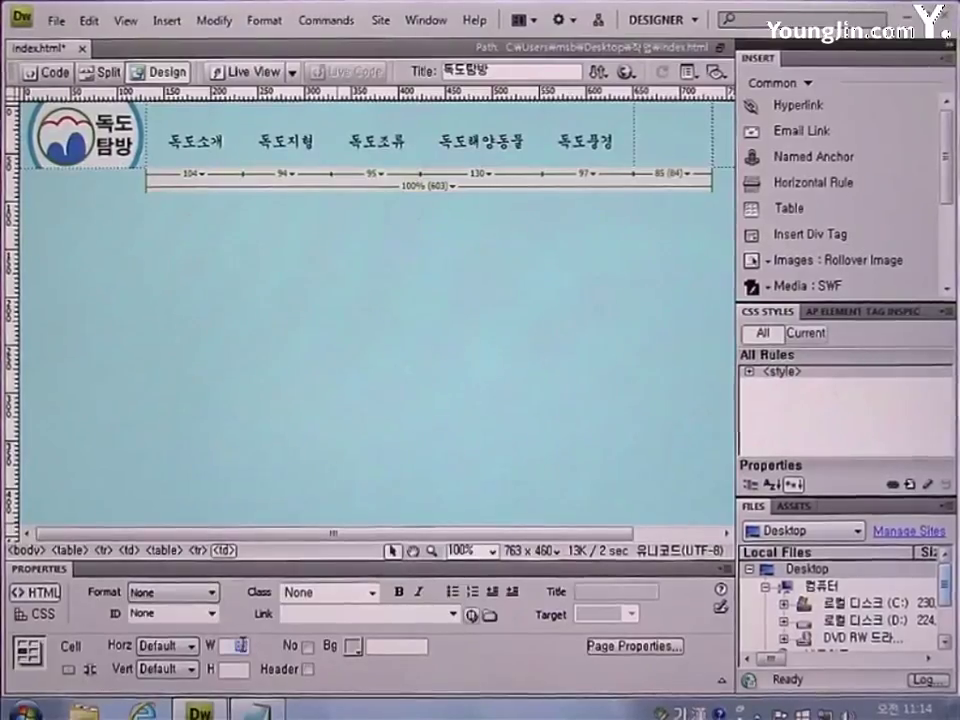
Step: Insert a rollover image into the sixth menu cell, using menu_07 as the original image and menu_over_07 as the rollover image
{"action": "left_click", "coordinate": [798, 262]}
{"action": "left_click", "coordinate": [630, 324]}
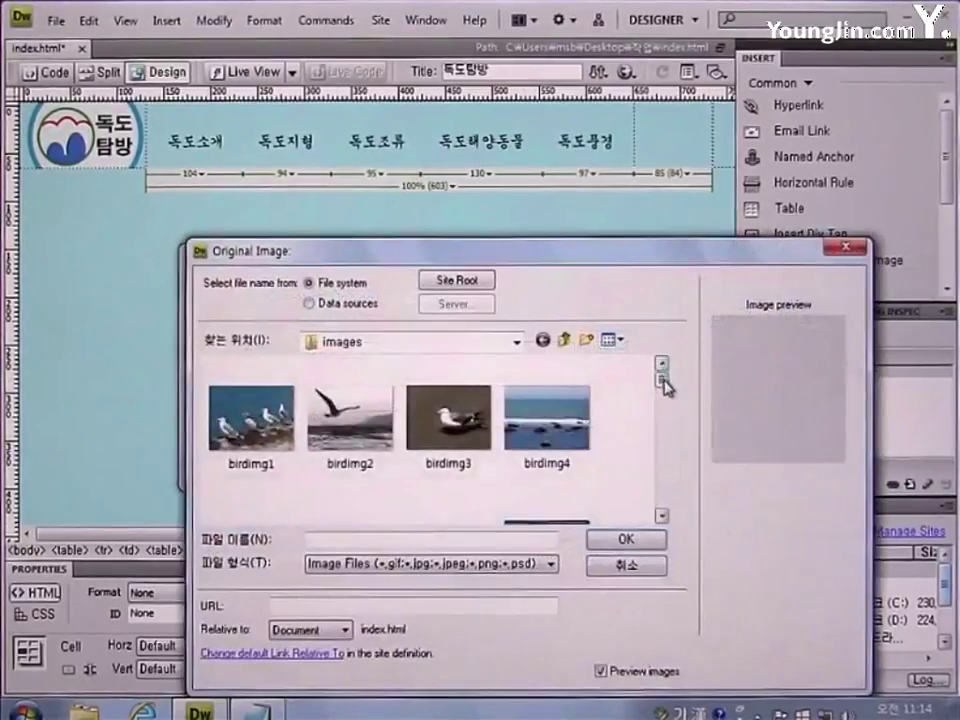
{"action": "left_click_drag", "start_coordinate": [660, 381], "coordinate": [662, 442]}
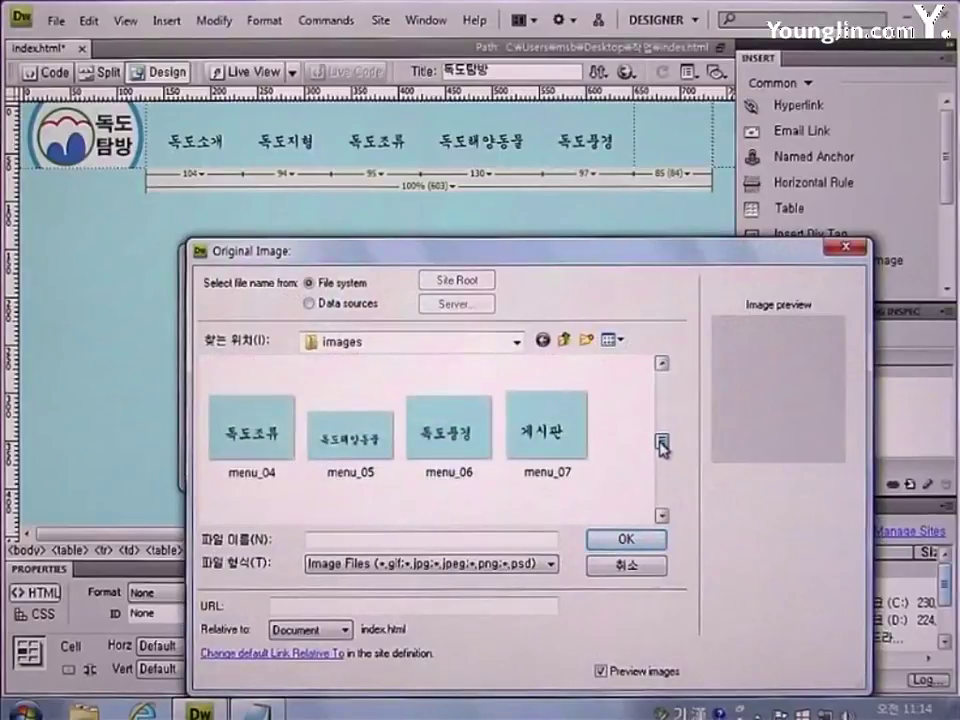
{"action": "left_click", "coordinate": [577, 438]}
{"action": "left_click", "coordinate": [625, 539]}
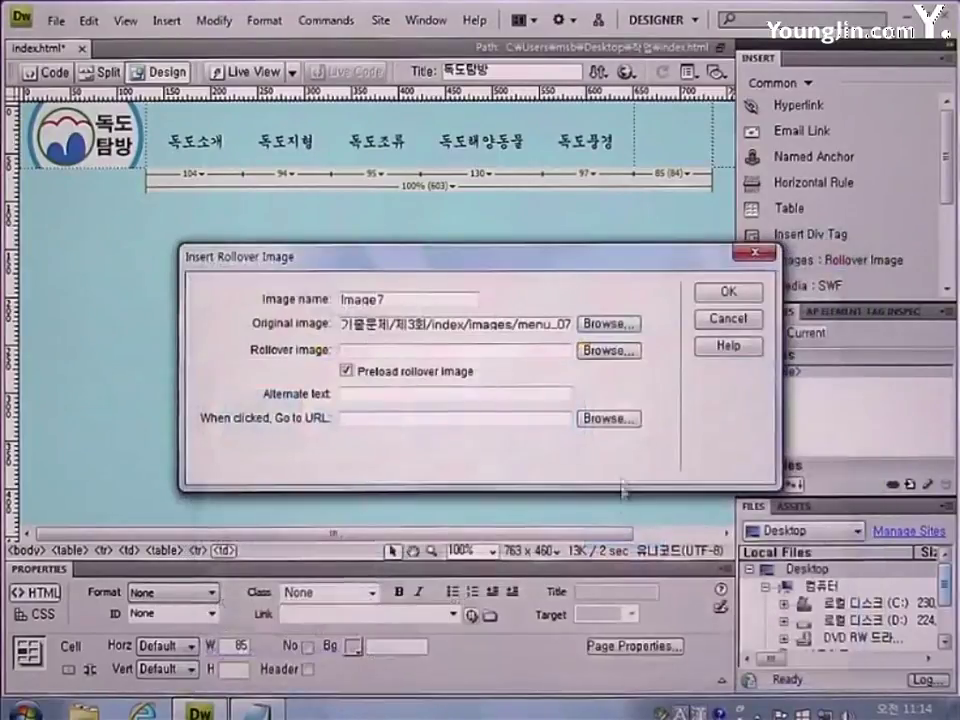
{"action": "left_click", "coordinate": [608, 349]}
{"action": "left_click_drag", "start_coordinate": [662, 381], "coordinate": [675, 478]}
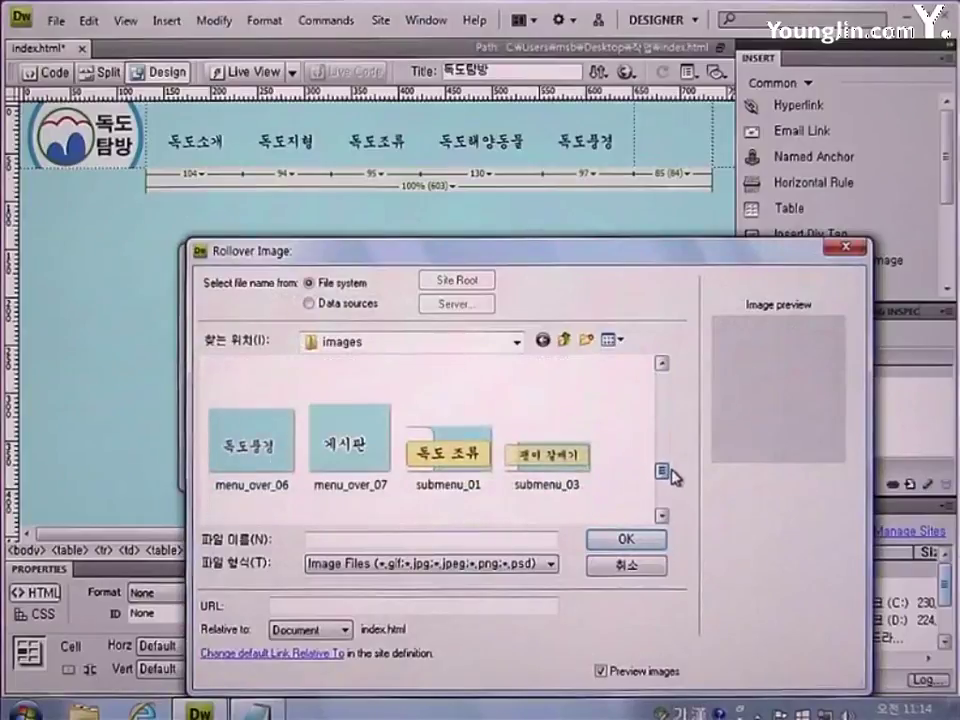
{"action": "left_click", "coordinate": [364, 456]}
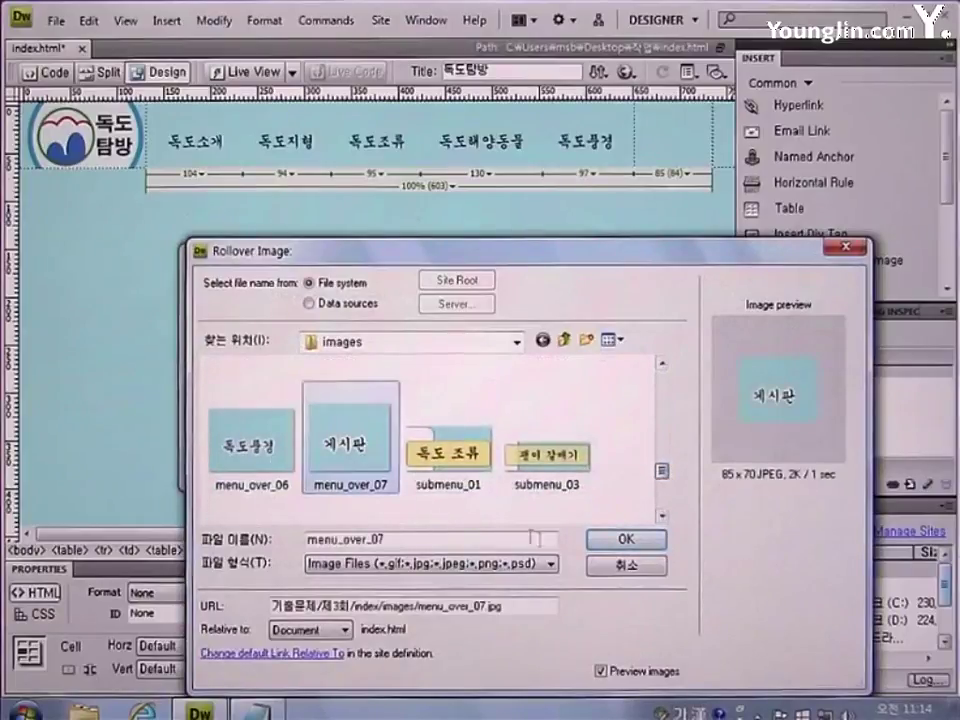
{"action": "left_click", "coordinate": [624, 542]}
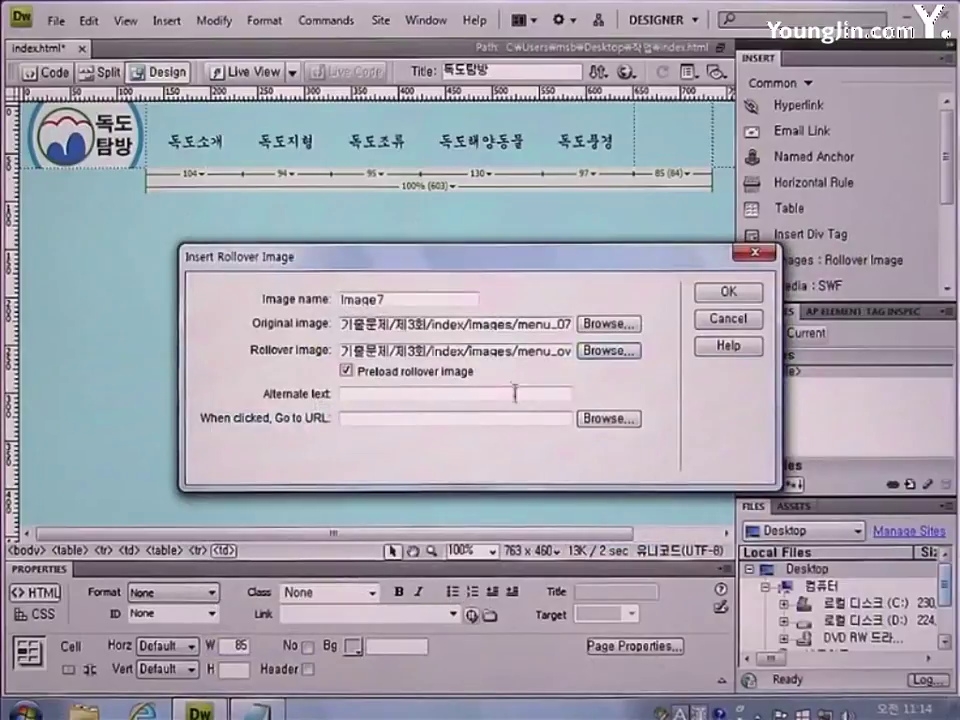
{"action": "left_click", "coordinate": [710, 293]}
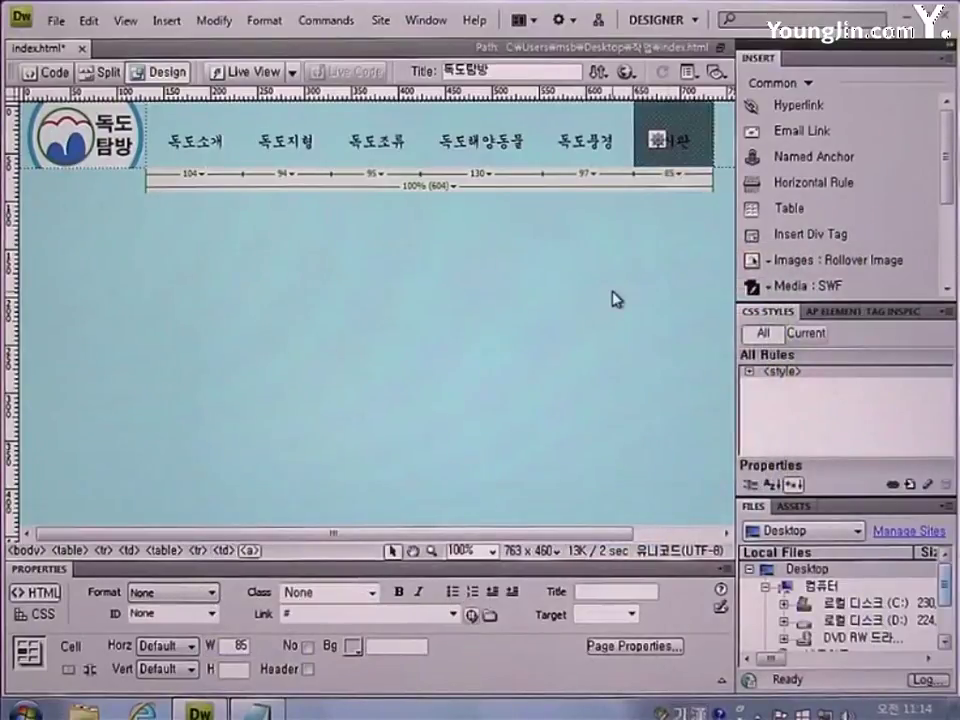
{"action": "left_click", "coordinate": [615, 298]}
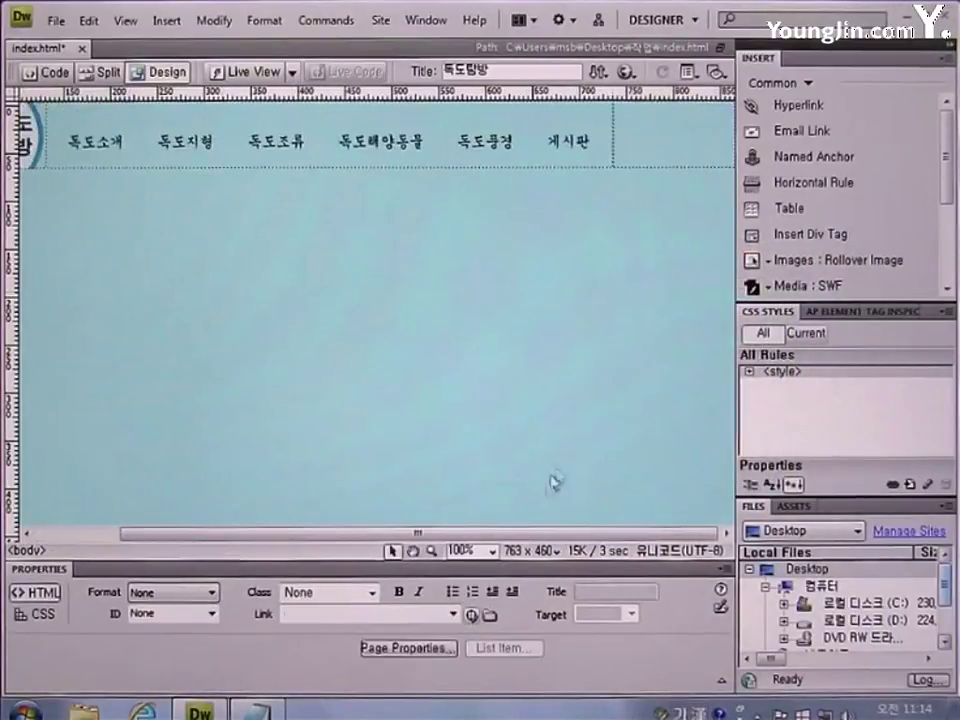
Step: Save index.html and preview it in the browser with the blocked content allowed
{"action": "scroll", "coordinate": [399, 415], "scroll_direction": "left", "scroll_amount": 3}
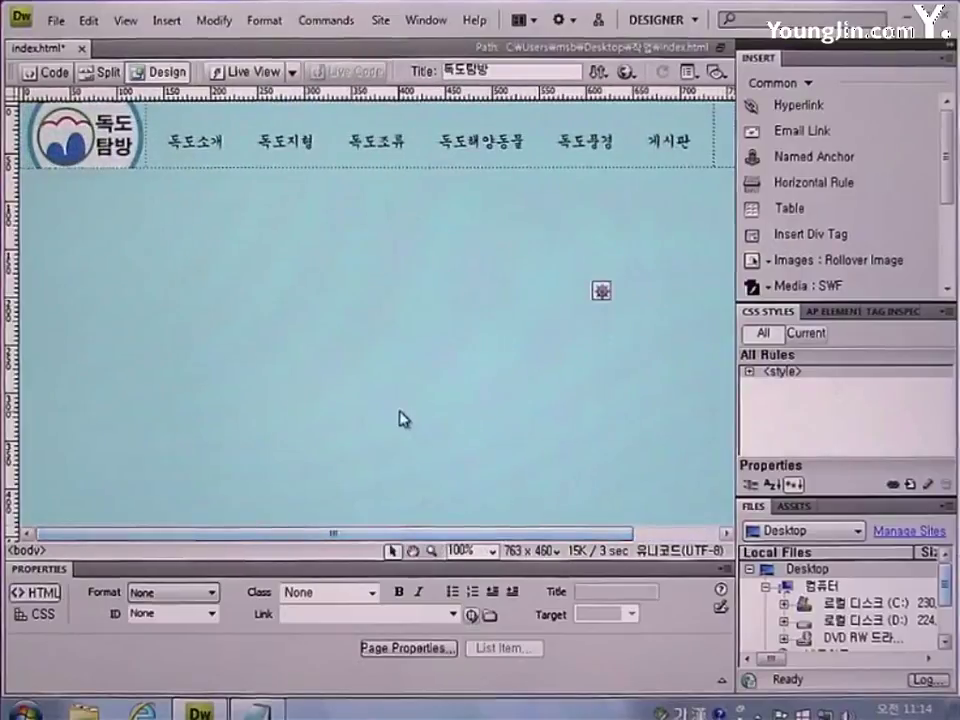
{"action": "key", "text": "ctrl+s"}
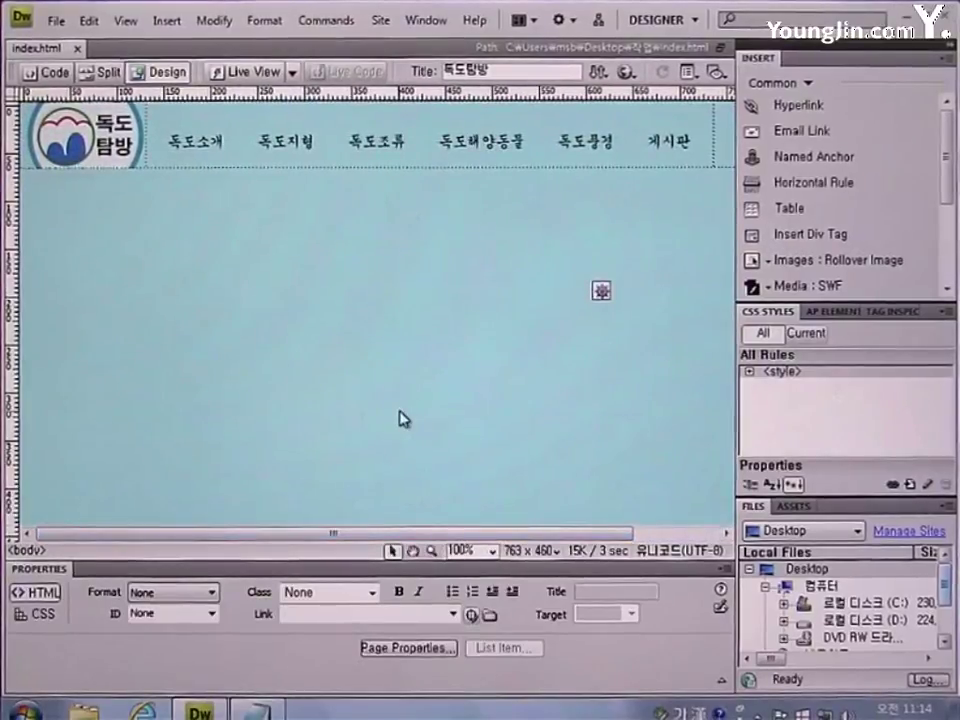
{"action": "key", "text": "F12"}
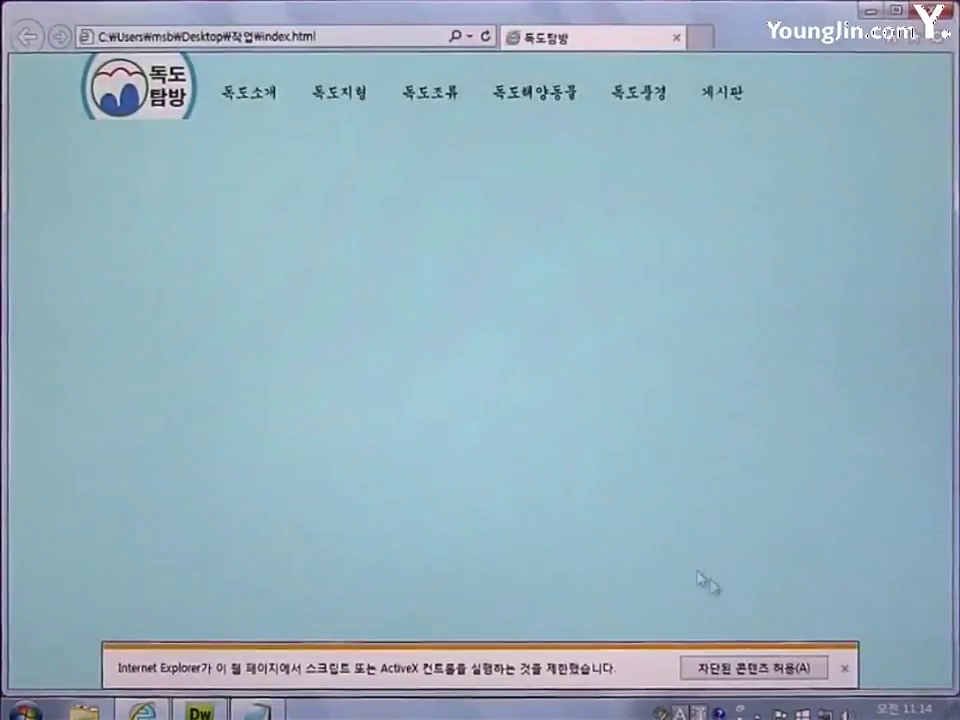
{"action": "left_click", "coordinate": [772, 672]}
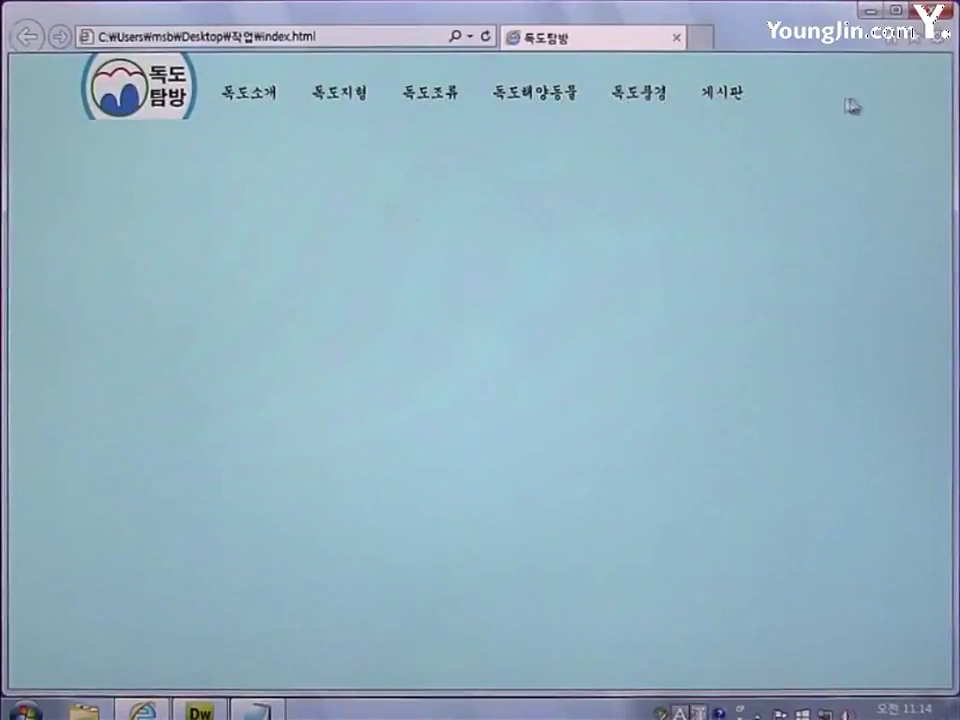
{"action": "left_click", "coordinate": [677, 37]}
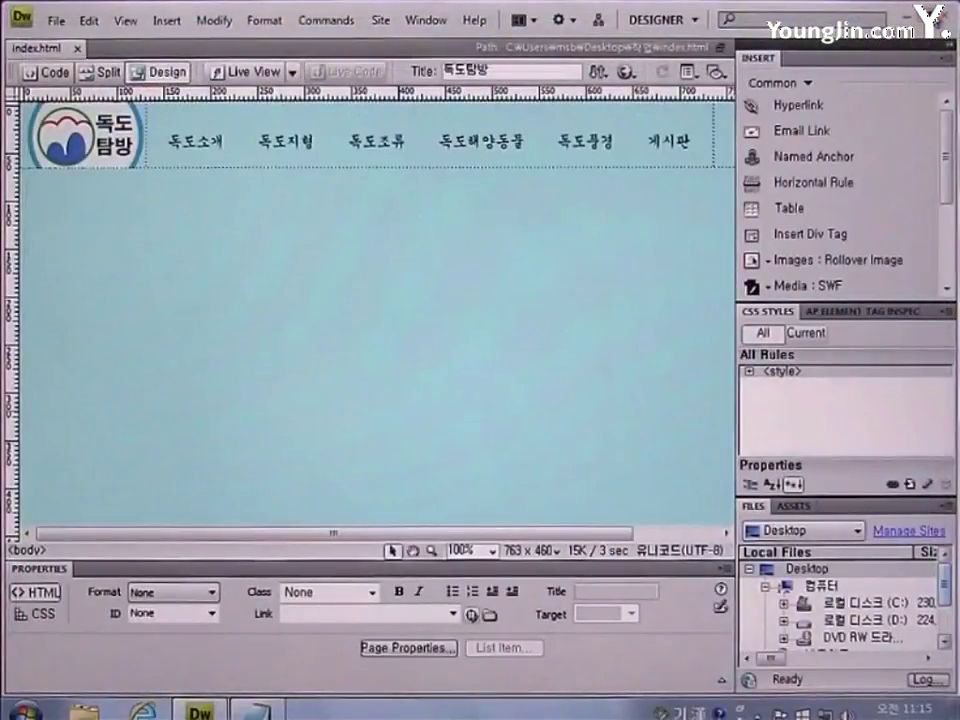
Step: Insert a table with 2 rows and 2 columns, 870 pixels wide, below the menu table and align it to the center
{"action": "scroll", "coordinate": [413, 277], "scroll_direction": "right", "scroll_amount": 2}
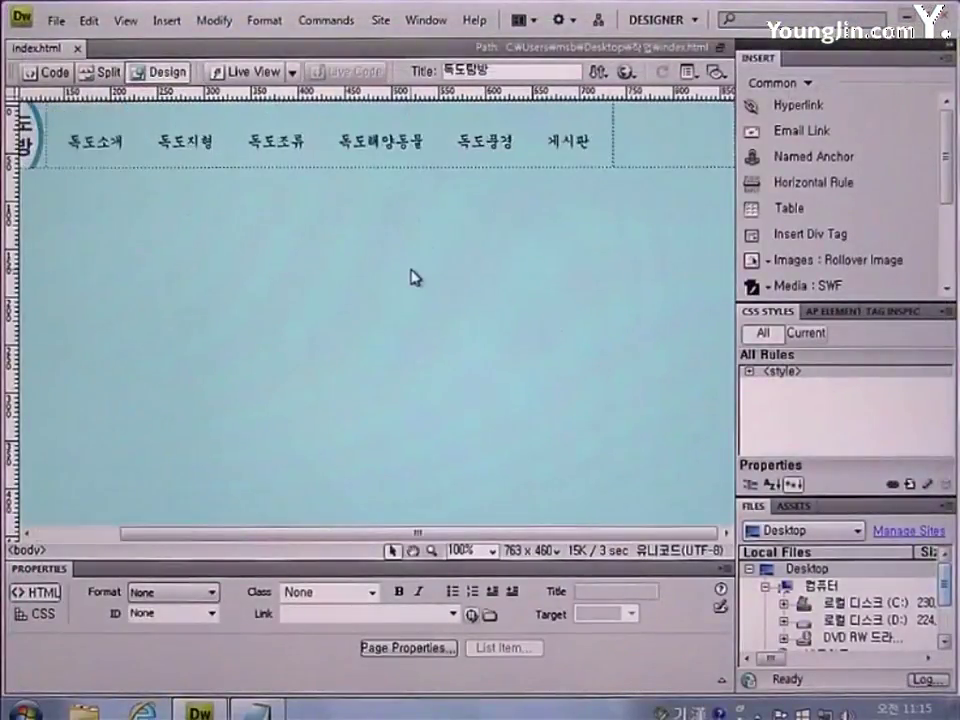
{"action": "left_click_drag", "start_coordinate": [420, 533], "coordinate": [318, 545]}
{"action": "left_click", "coordinate": [783, 210]}
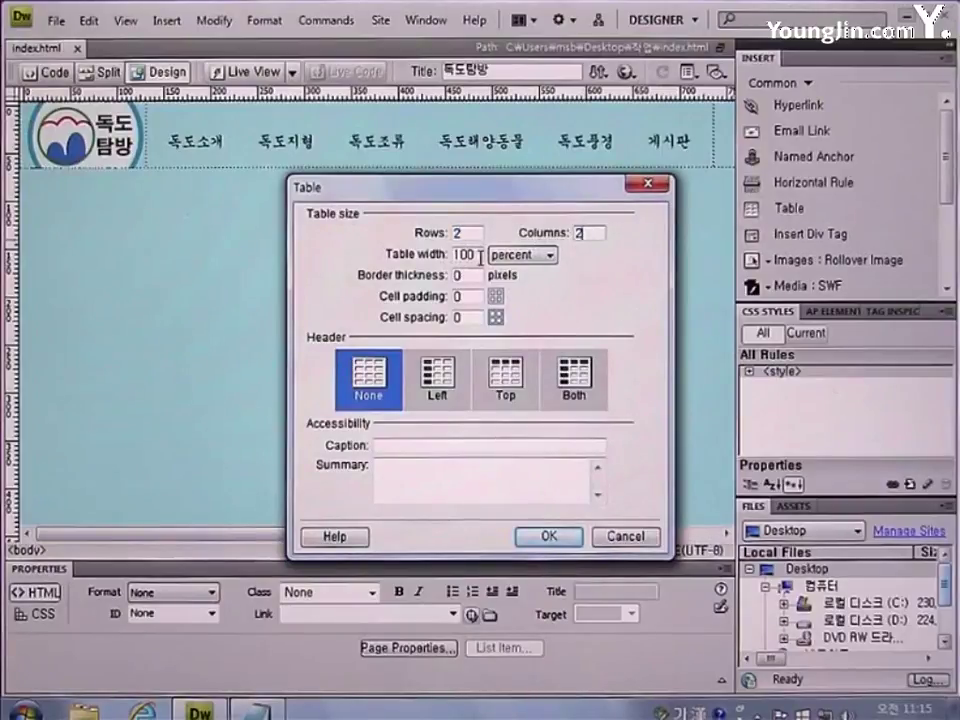
{"action": "type", "text": "870"}
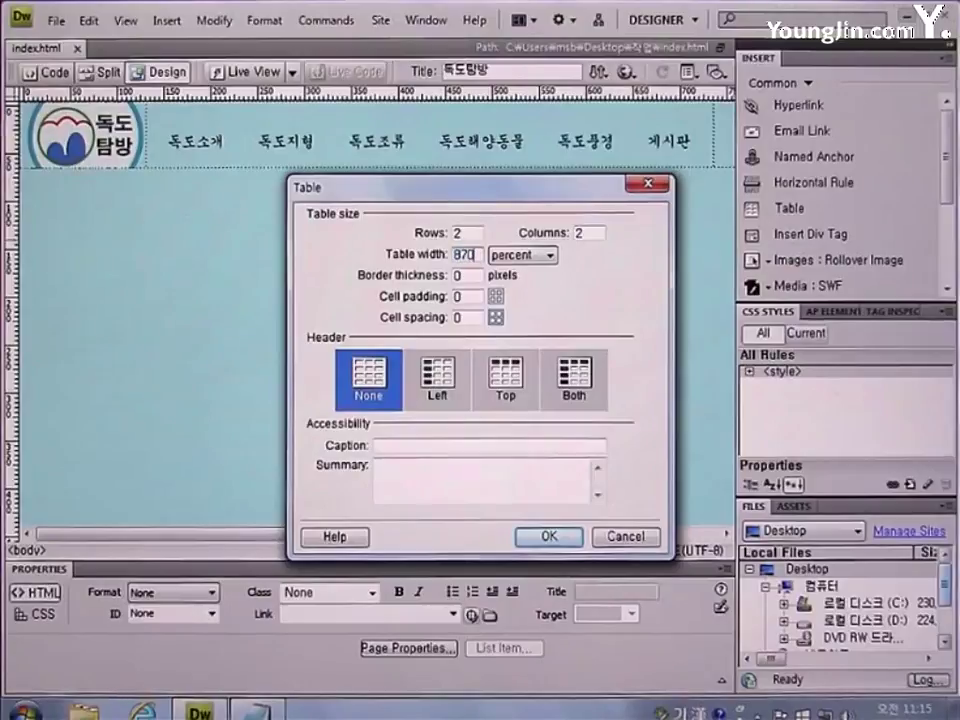
{"action": "left_click", "coordinate": [525, 255]}
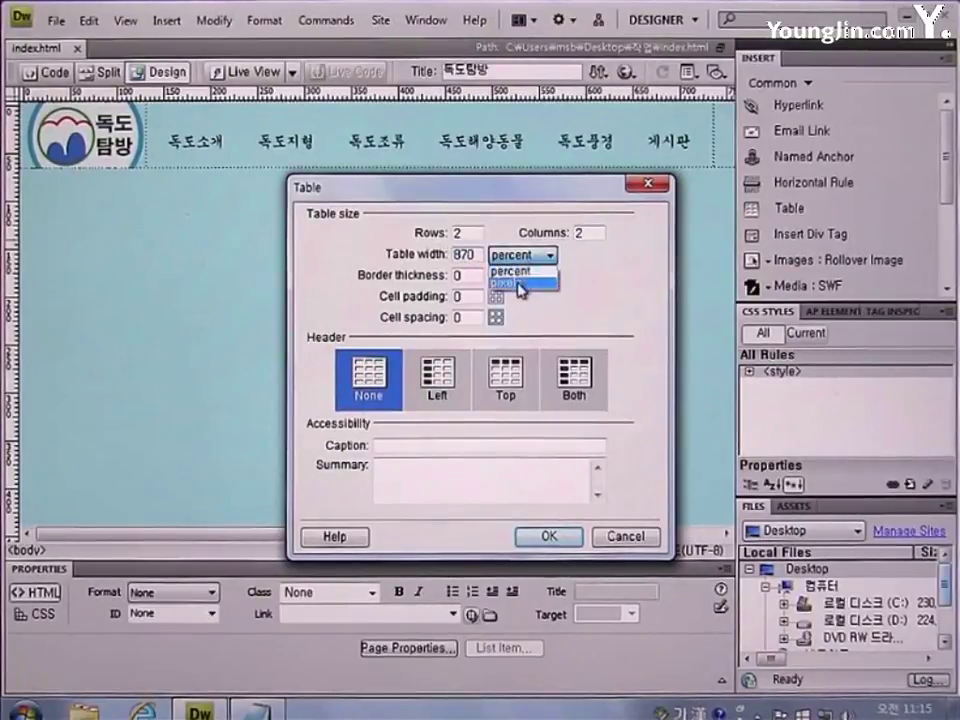
{"action": "left_click", "coordinate": [521, 284]}
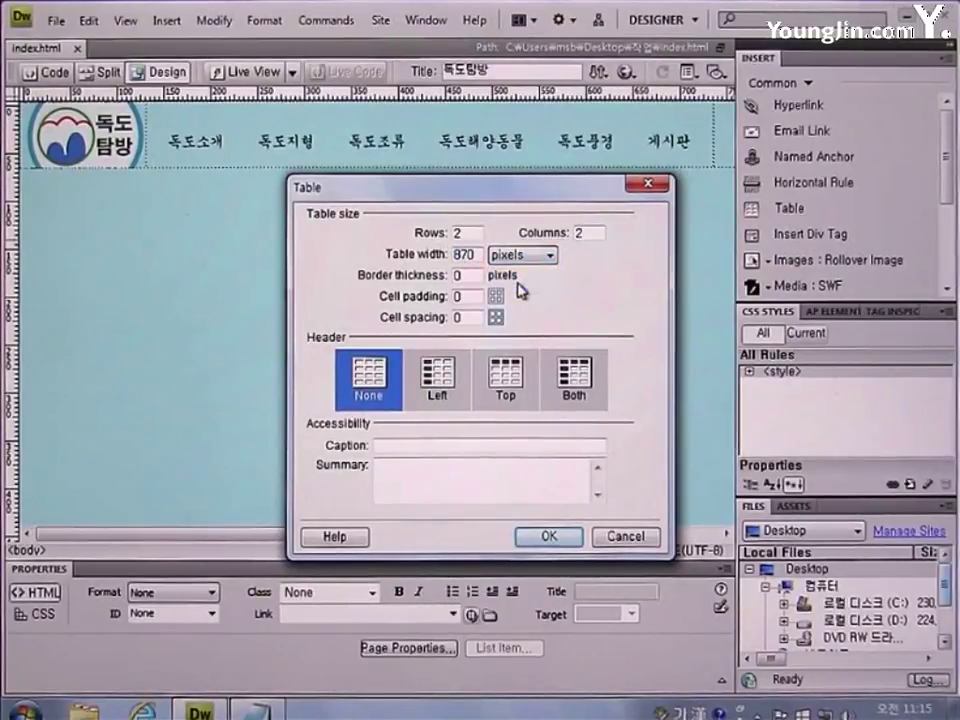
{"action": "left_click", "coordinate": [548, 536]}
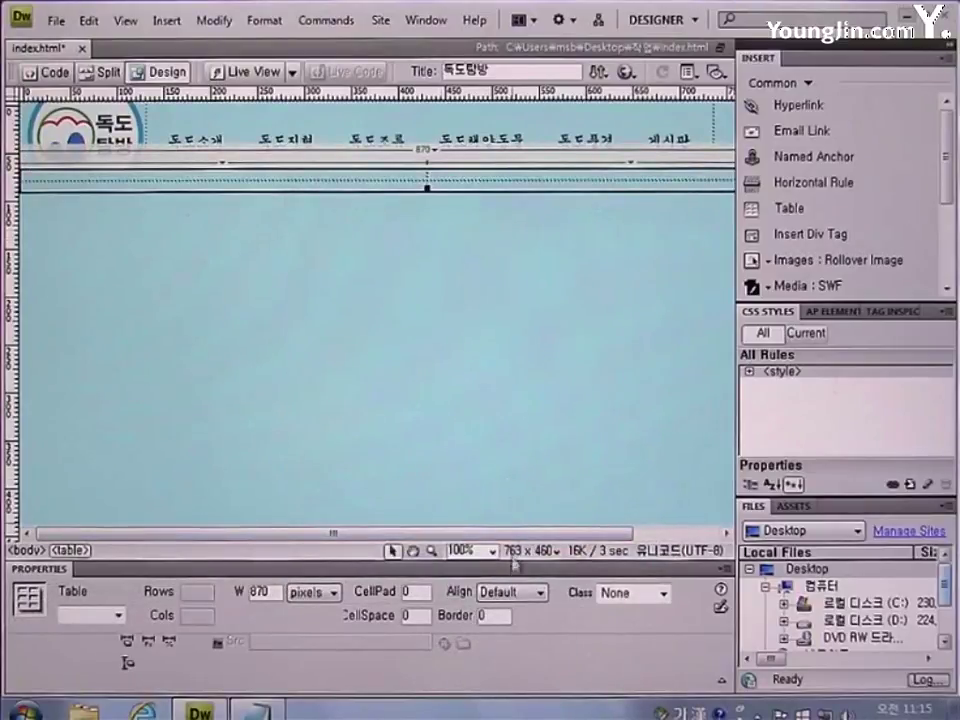
{"action": "left_click", "coordinate": [512, 594]}
{"action": "left_click", "coordinate": [511, 638]}
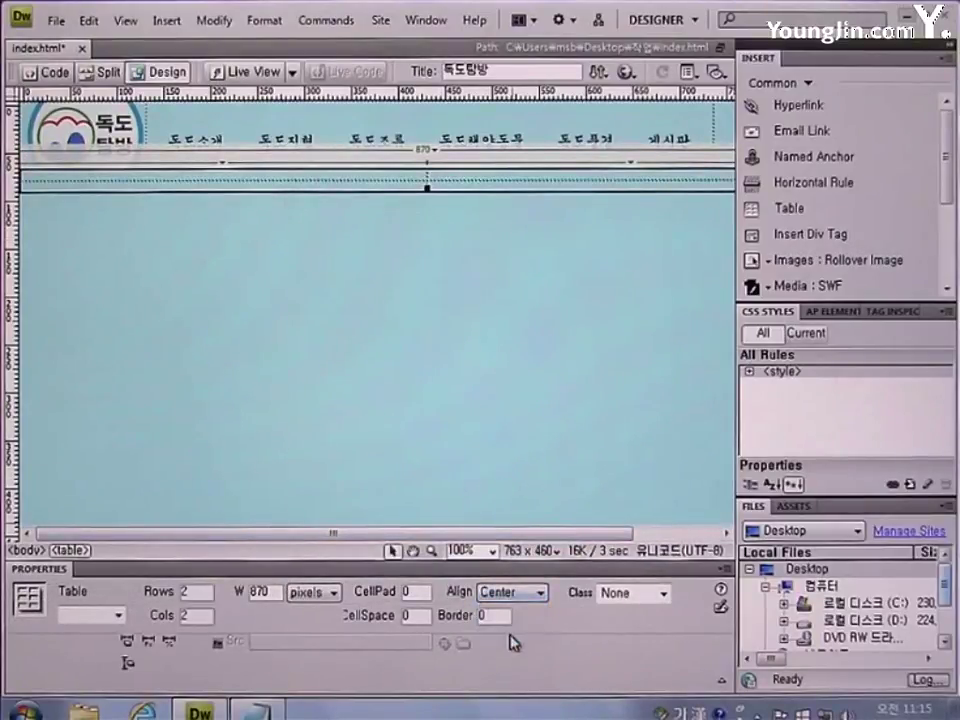
Step: Select the cells of the new content table and open a new inline style rule for editing
{"action": "left_click", "coordinate": [396, 251]}
{"action": "left_click", "coordinate": [302, 172]}
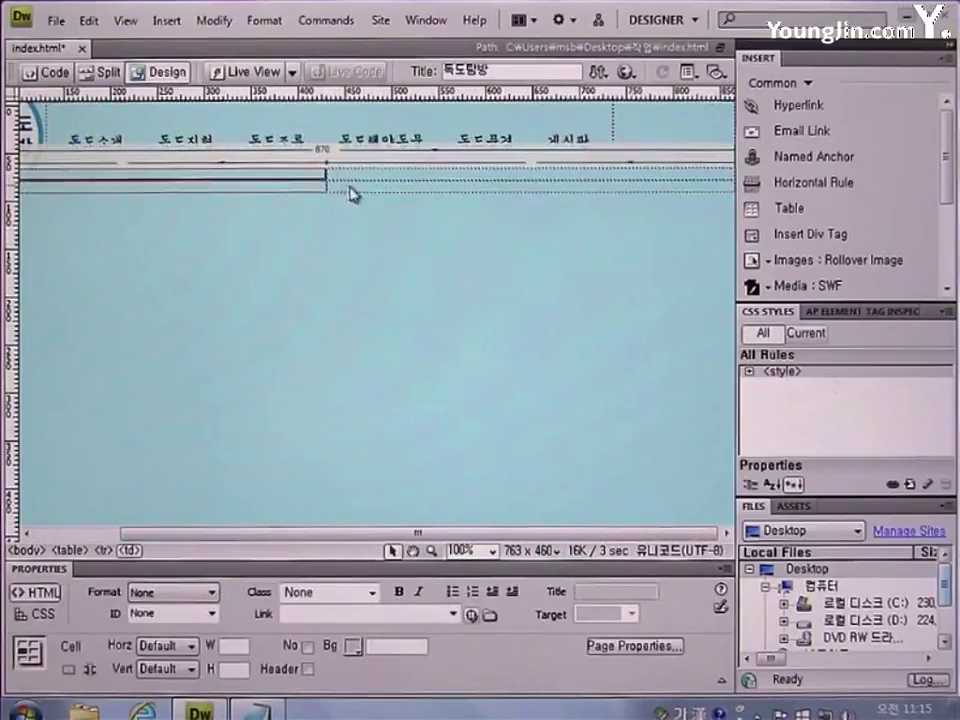
{"action": "left_click", "coordinate": [42, 616]}
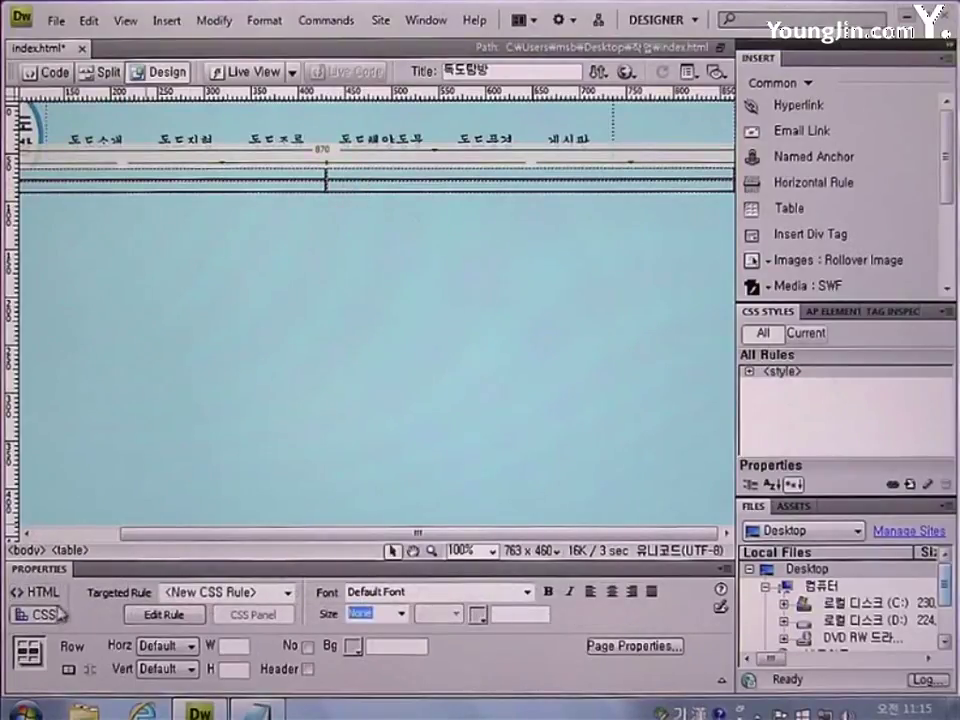
{"action": "left_click", "coordinate": [287, 592]}
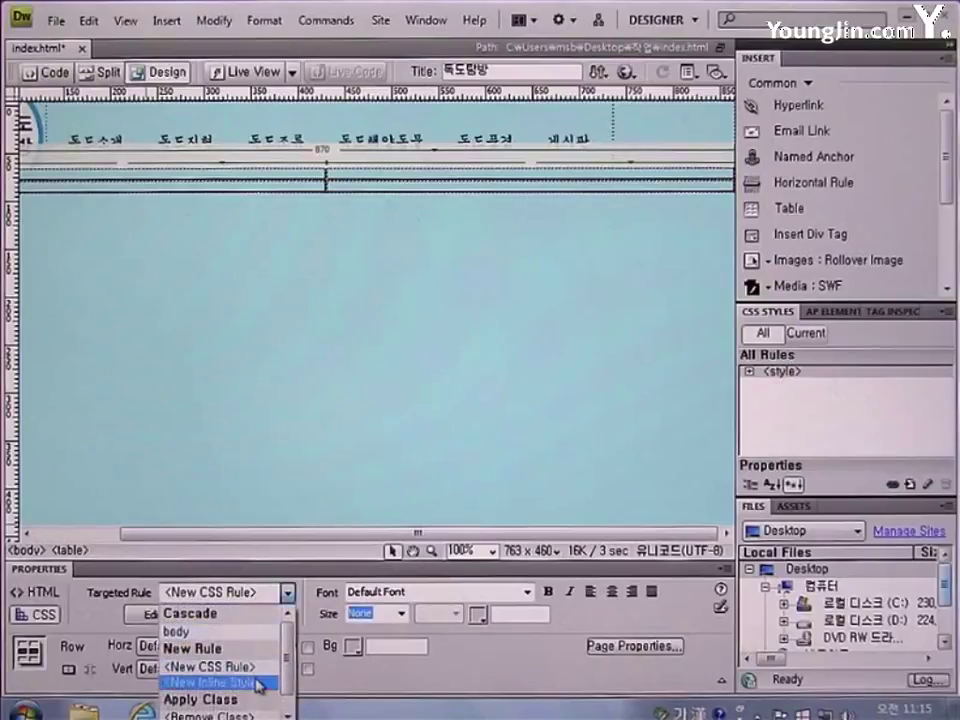
{"action": "left_click", "coordinate": [259, 684]}
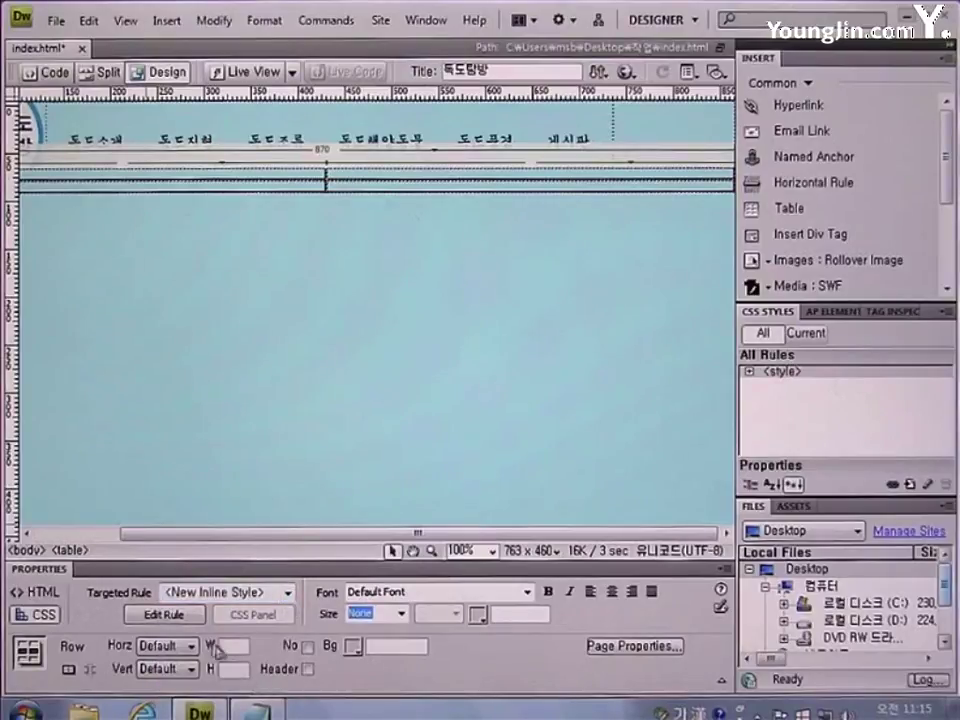
{"action": "left_click", "coordinate": [184, 615]}
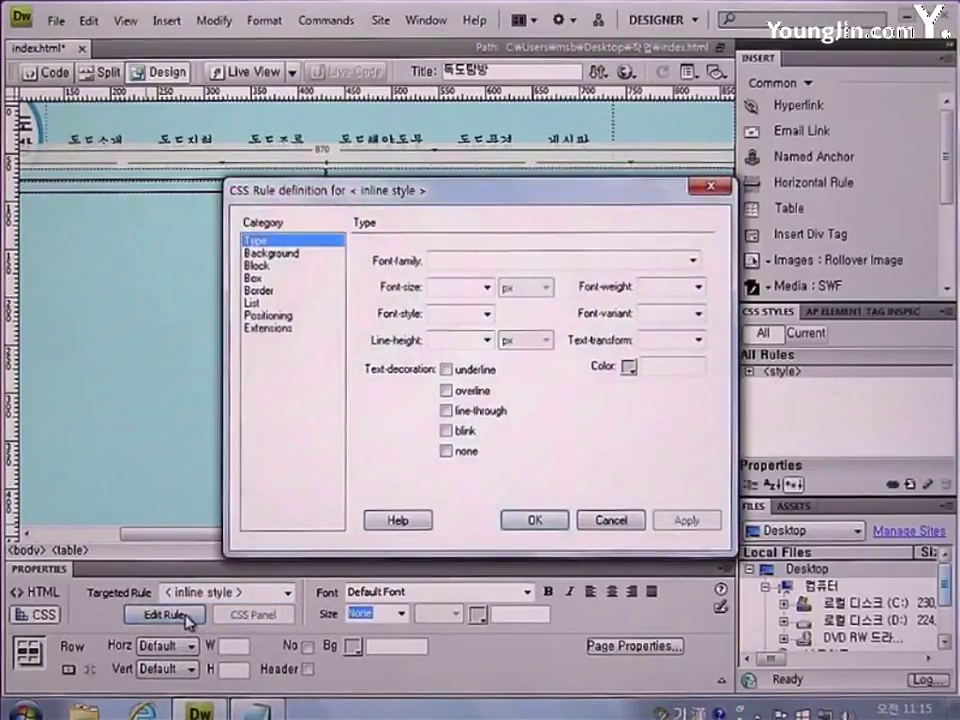
Step: Set body_bg.jpg from the 작업 folder as the background image of the content table's inline style
{"action": "left_click", "coordinate": [272, 254]}
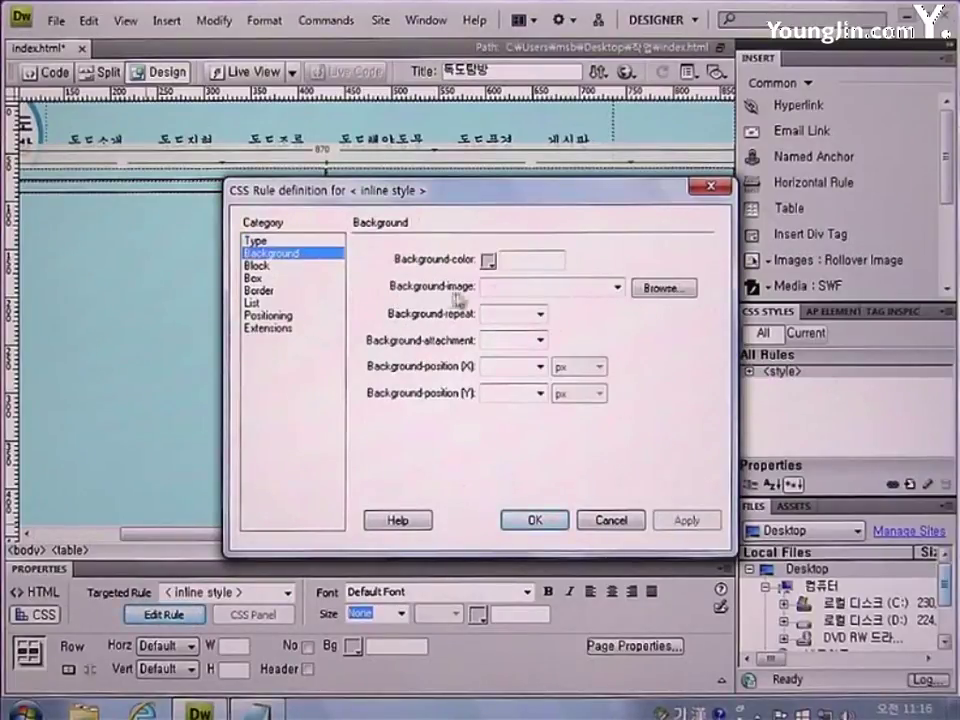
{"action": "left_click", "coordinate": [664, 289]}
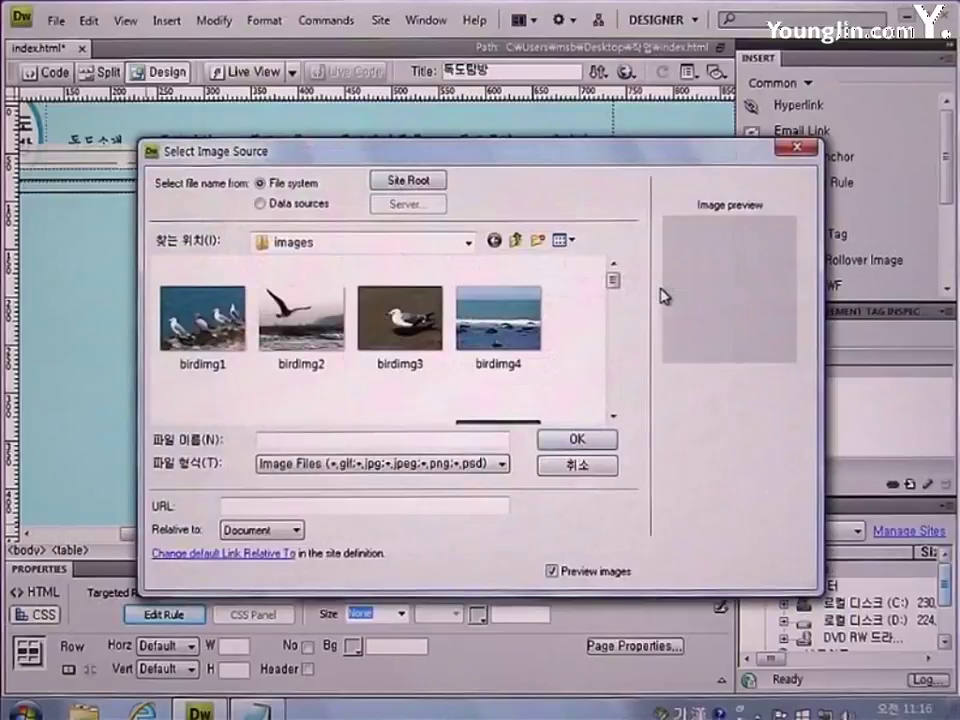
{"action": "left_click", "coordinate": [518, 242]}
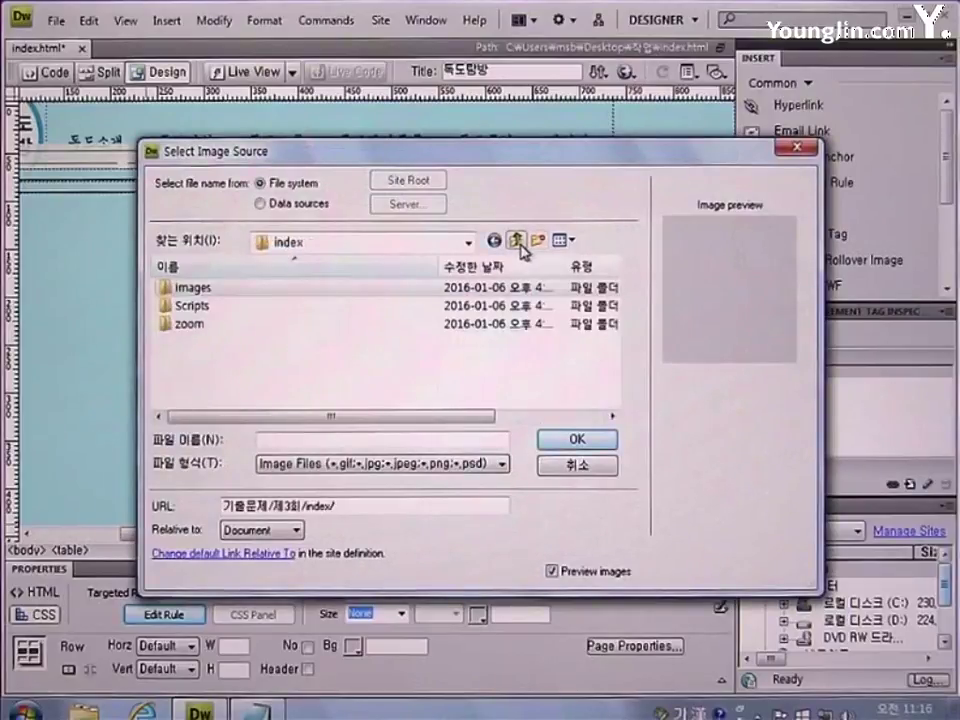
{"action": "left_click", "coordinate": [518, 242]}
{"action": "left_click", "coordinate": [518, 242]}
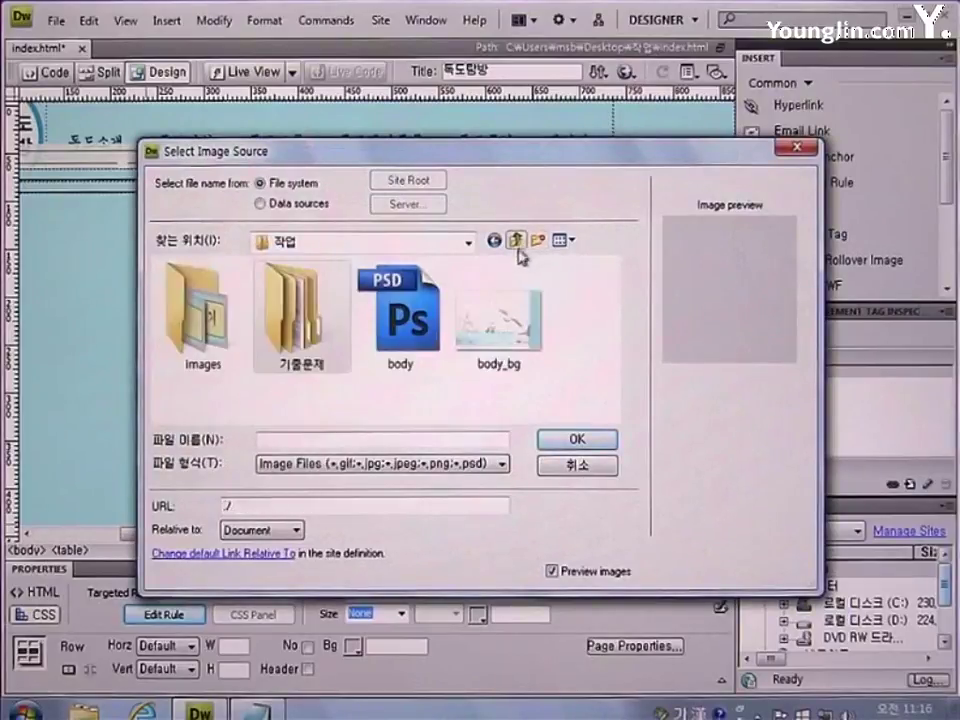
{"action": "left_click", "coordinate": [516, 316]}
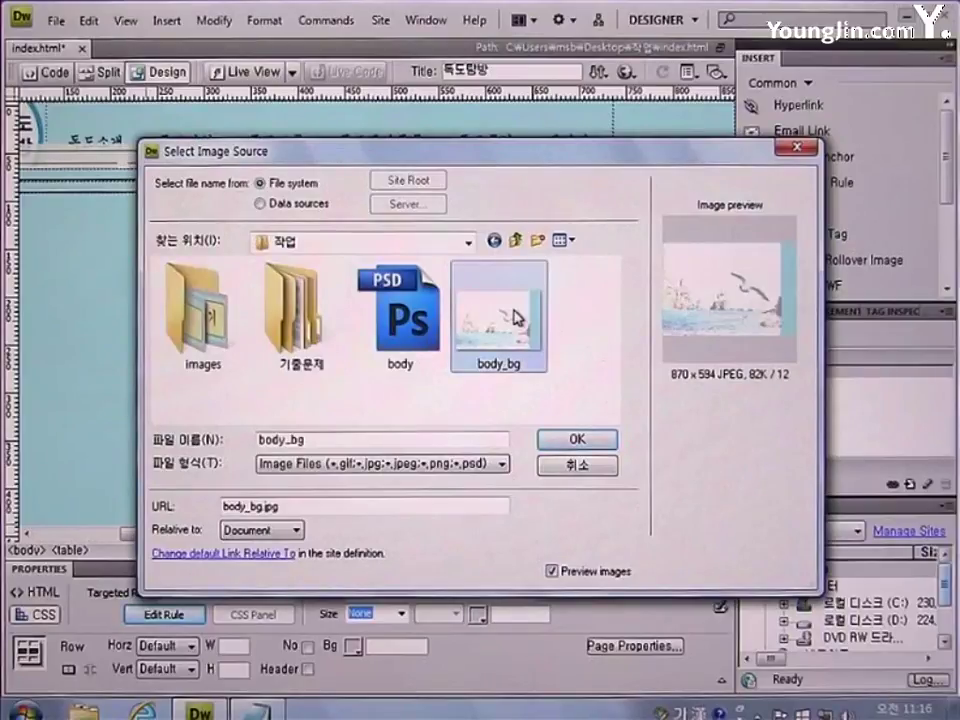
{"action": "left_click", "coordinate": [577, 440]}
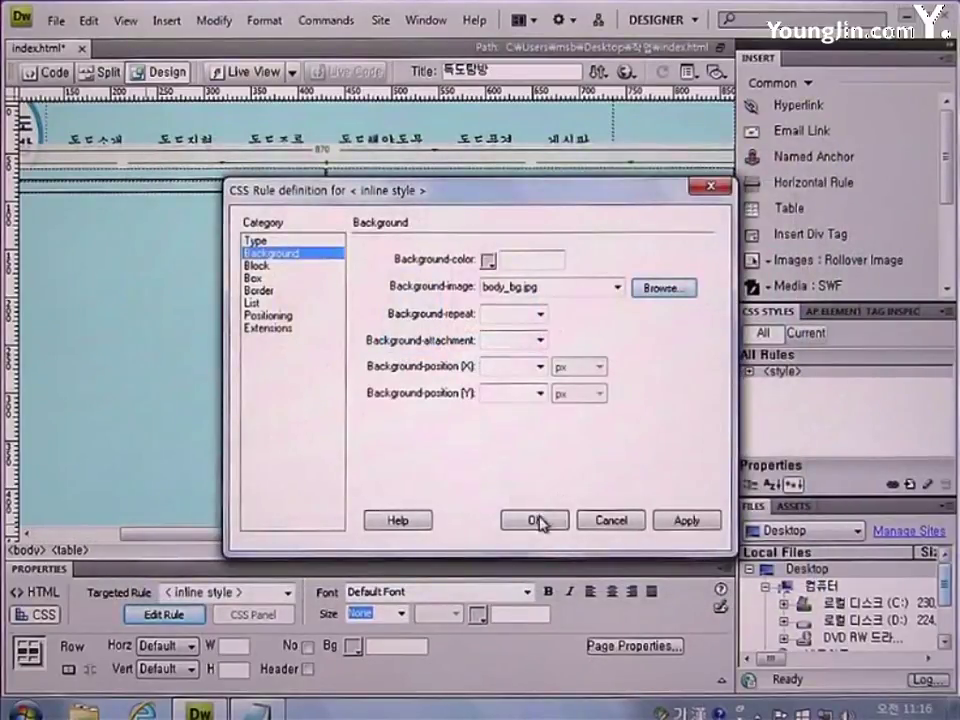
{"action": "left_click", "coordinate": [538, 520]}
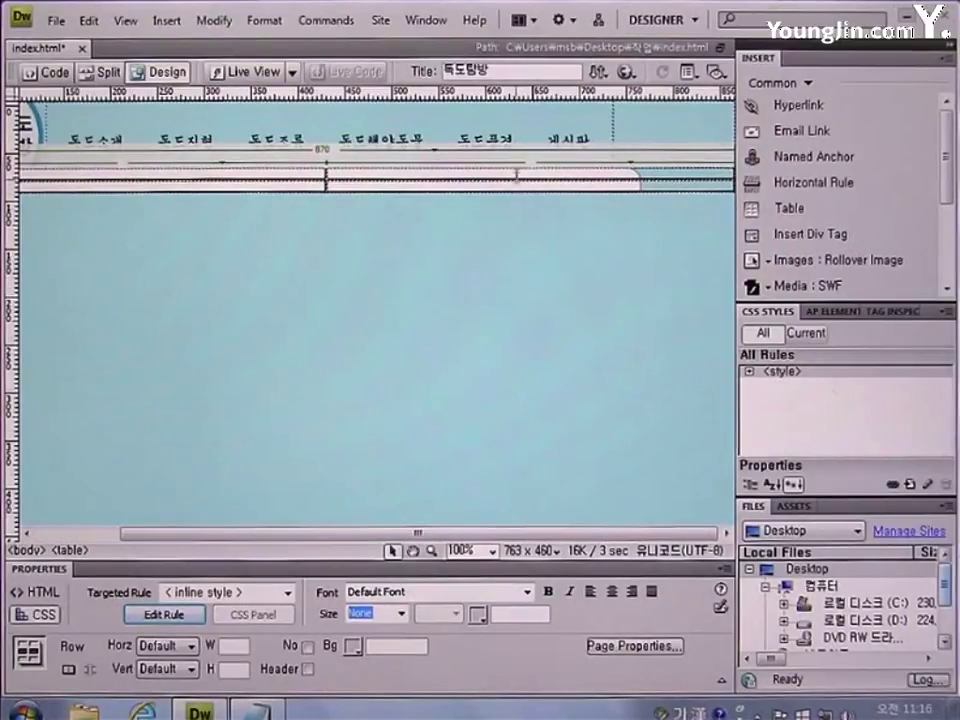
Step: Set the width of the content table's second column to 135
{"action": "left_click", "coordinate": [516, 174]}
{"action": "left_click", "coordinate": [513, 192]}
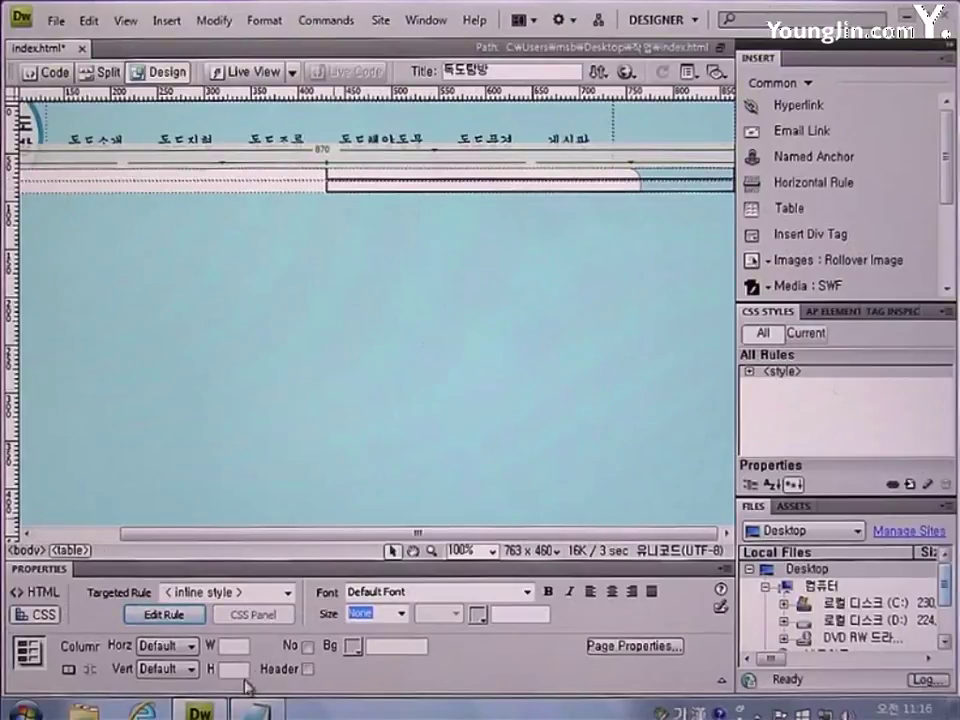
{"action": "left_click", "coordinate": [240, 646]}
{"action": "type", "text": "135"}
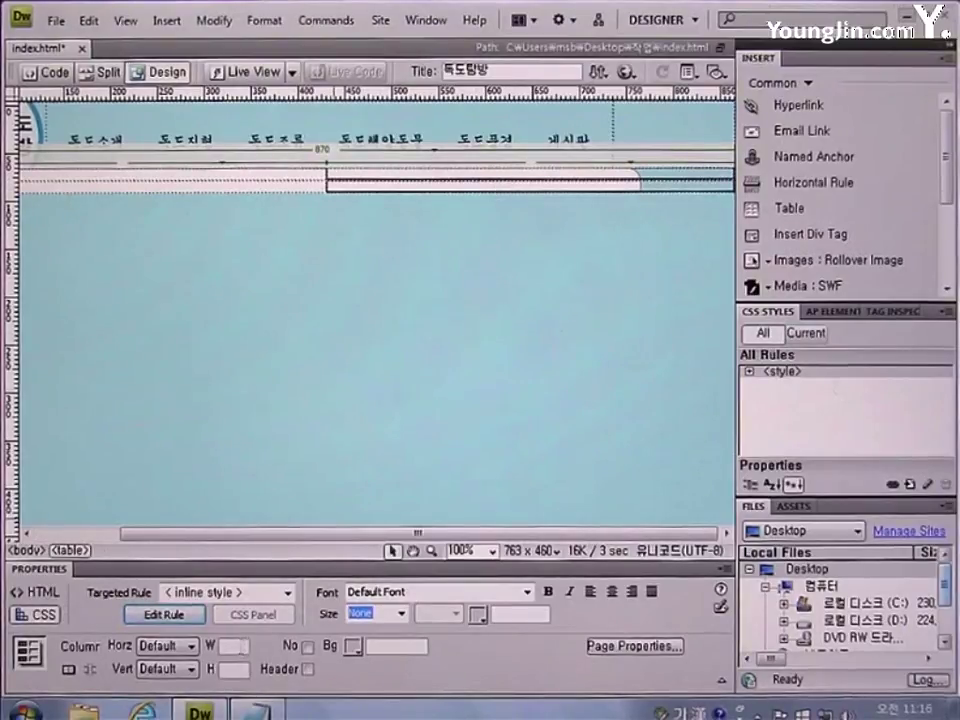
{"action": "key", "text": "Return"}
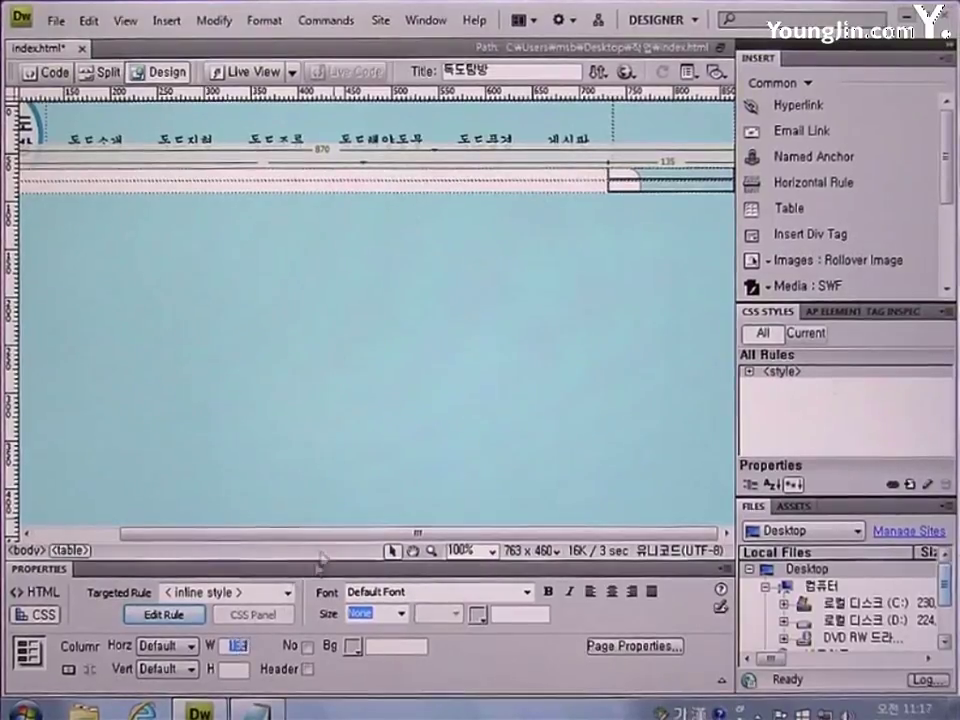
Step: Set the vertical alignment of the first-row, second-column cell in the content table to Top
{"action": "left_click", "coordinate": [636, 172]}
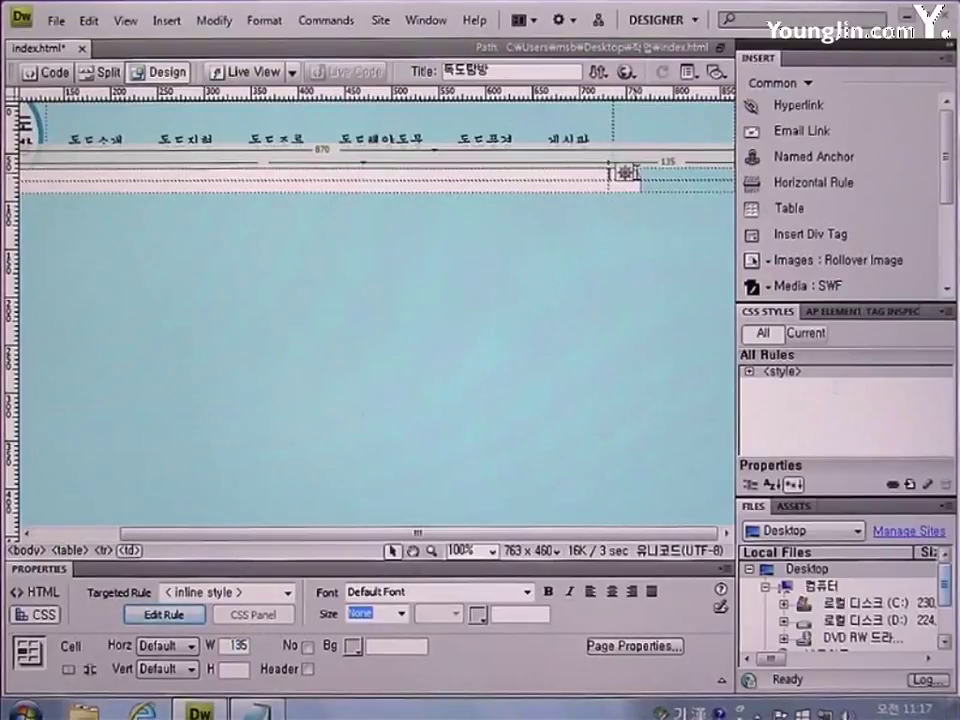
{"action": "left_click", "coordinate": [166, 670]}
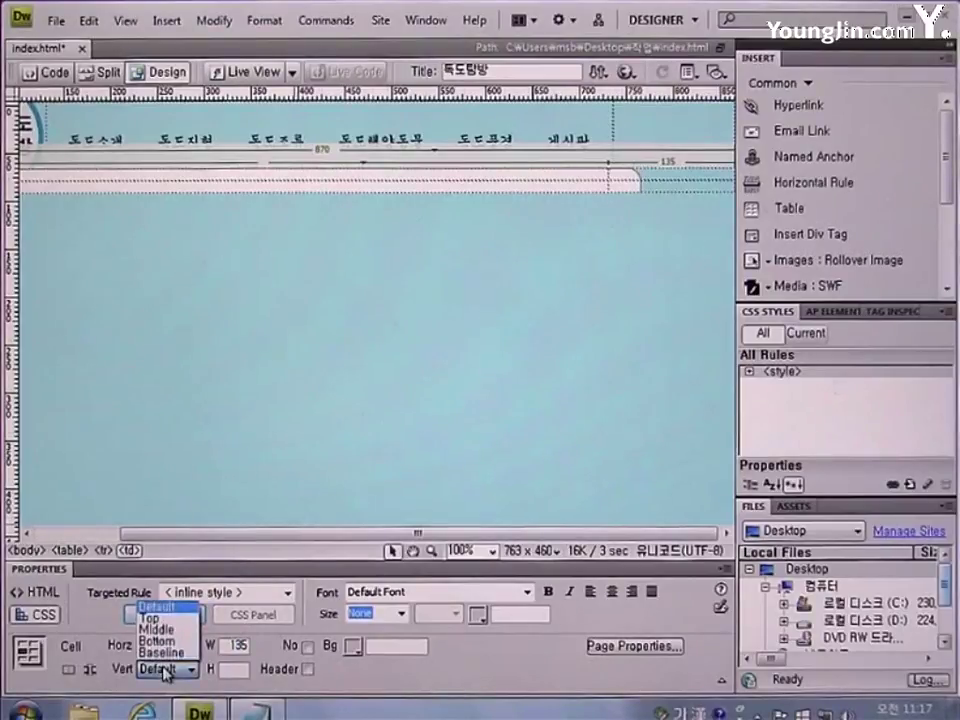
{"action": "left_click", "coordinate": [157, 620]}
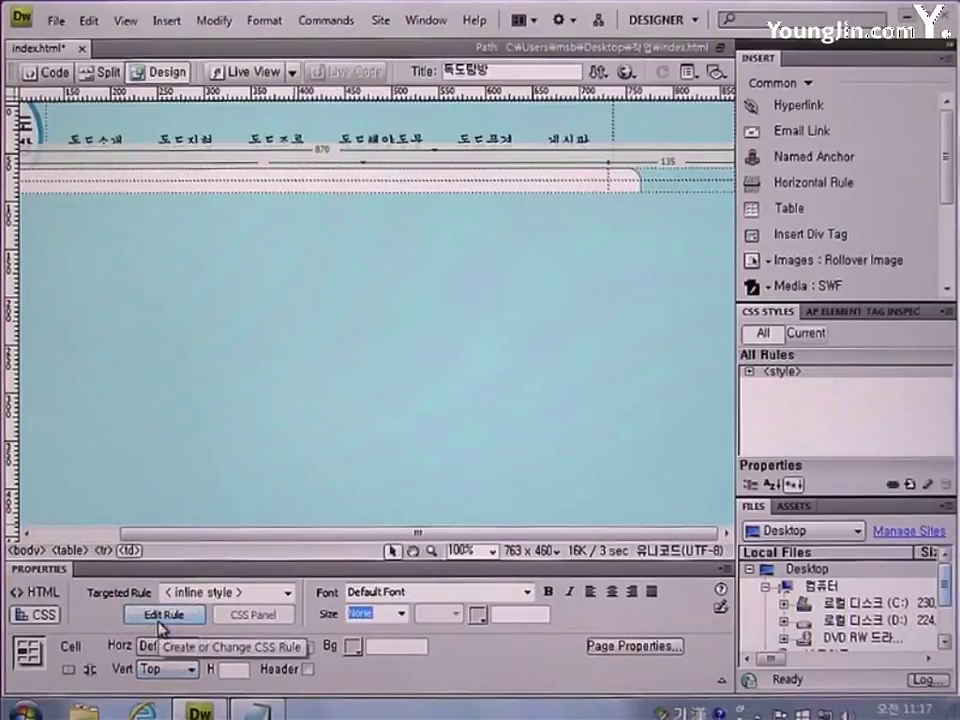
Step: Insert a nested table with 6 rows and 1 column, 100 percent wide, into the top-aligned 135-pixel cell
{"action": "left_click", "coordinate": [782, 210]}
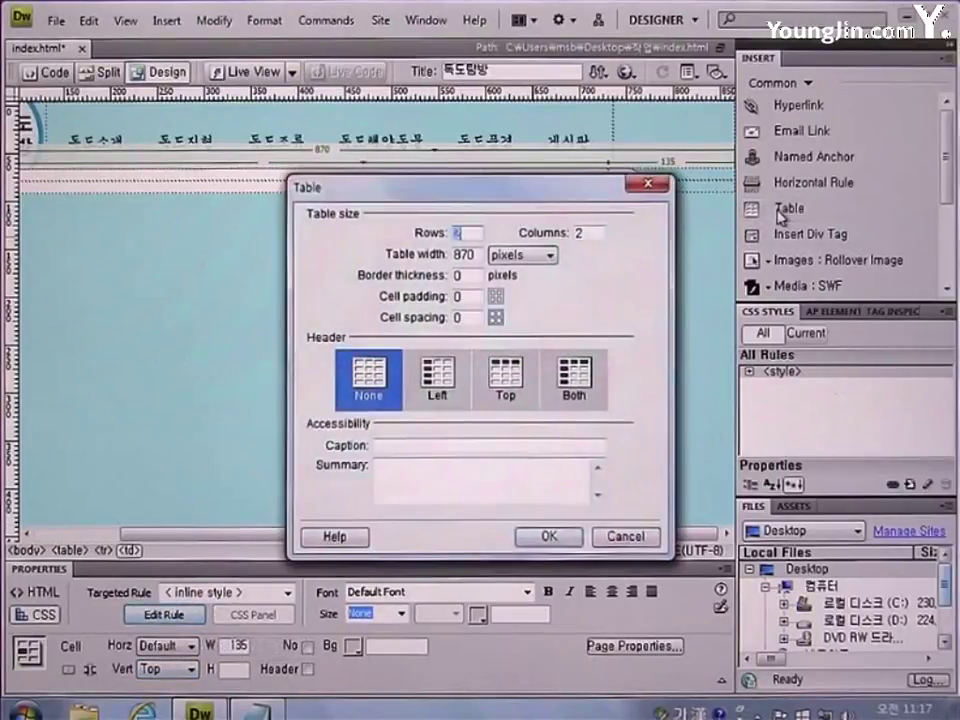
{"action": "type", "text": "6"}
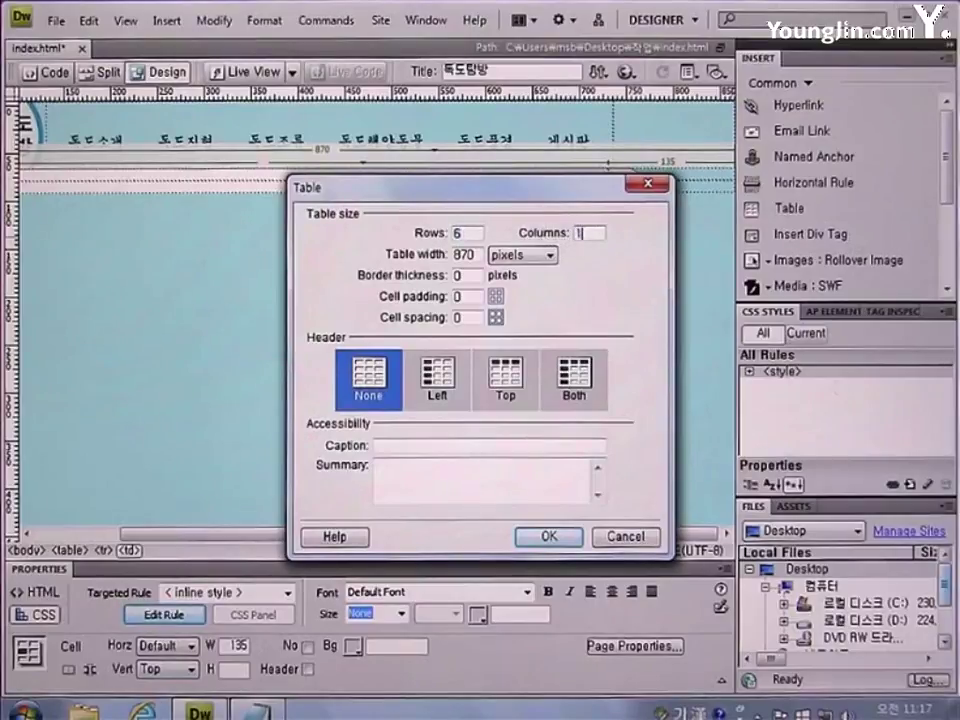
{"action": "type", "text": "100"}
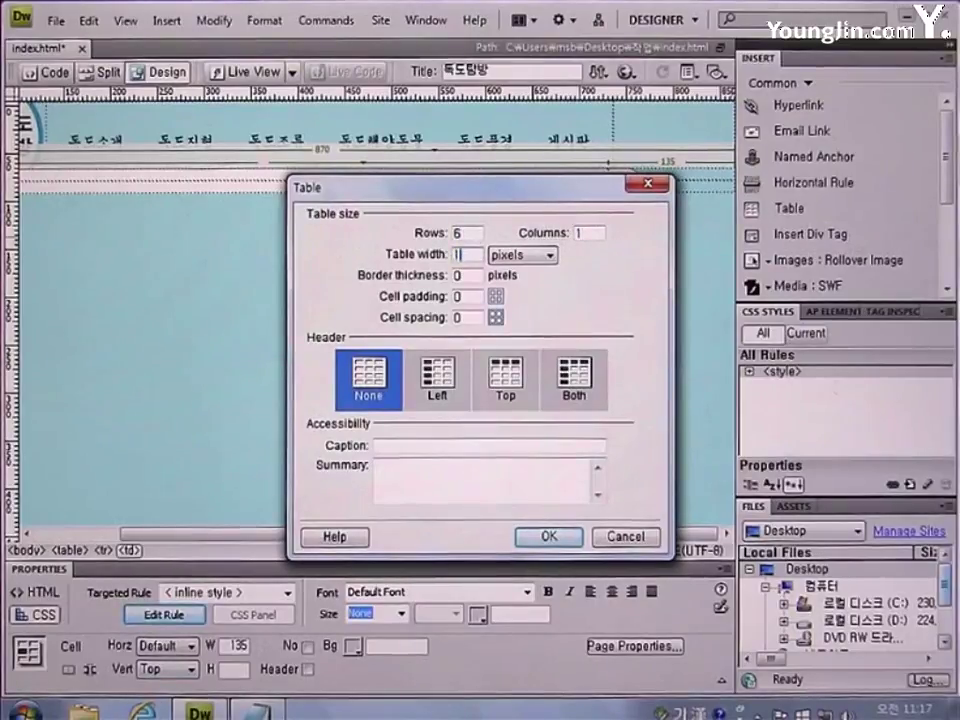
{"action": "left_click", "coordinate": [548, 255]}
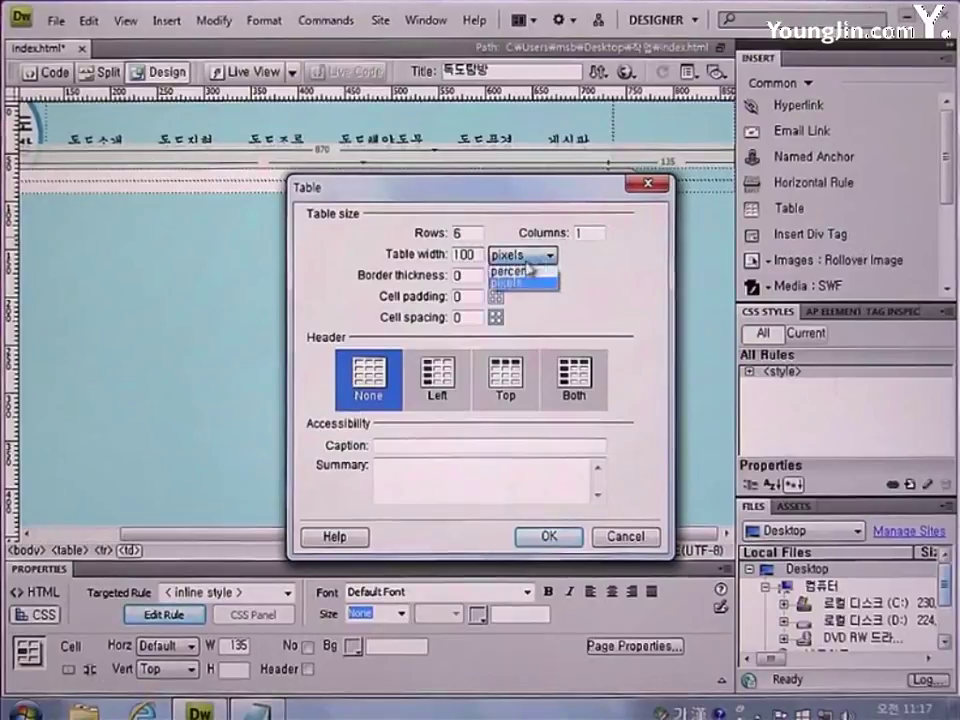
{"action": "left_click", "coordinate": [520, 271]}
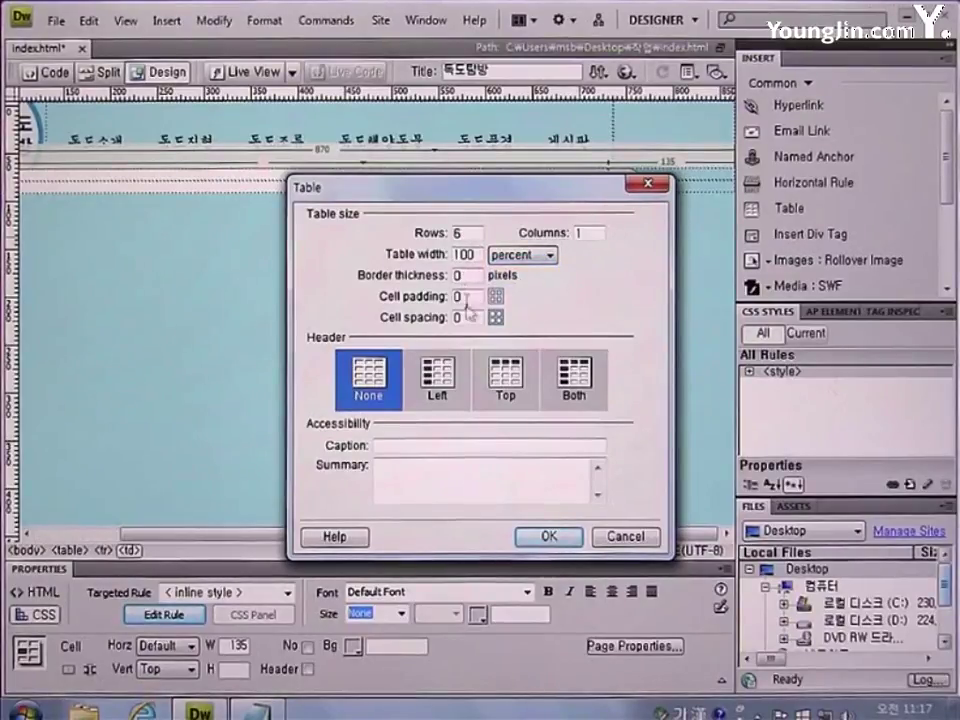
{"action": "left_click", "coordinate": [549, 537]}
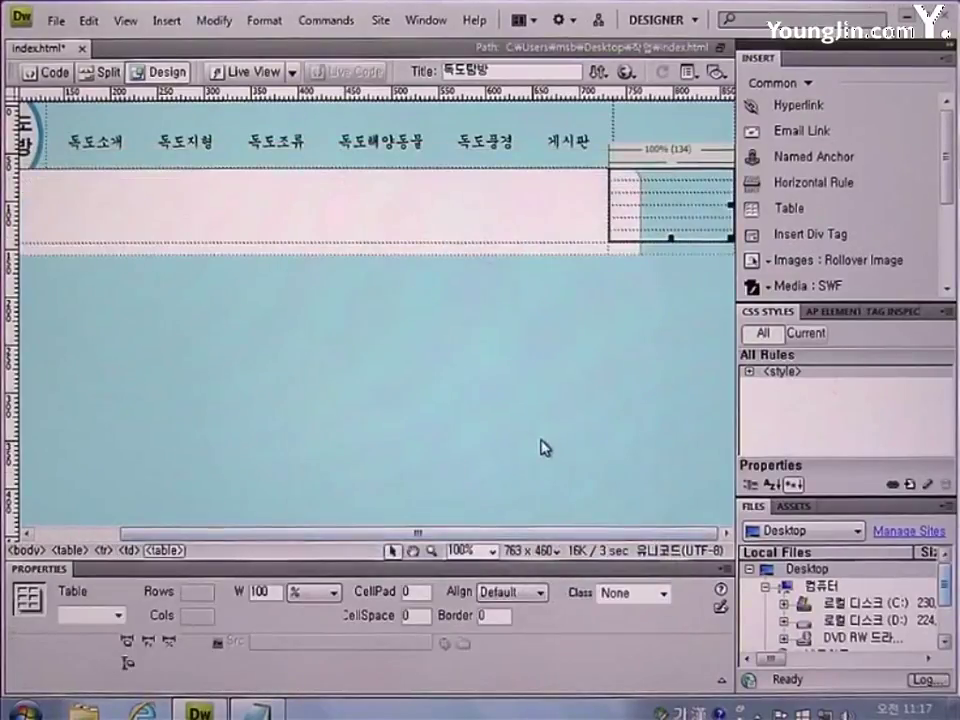
Step: Insert submenu_01 from the 기출문제/제3회/index/images folder into the first row of the nested side table
{"action": "left_click", "coordinate": [651, 180]}
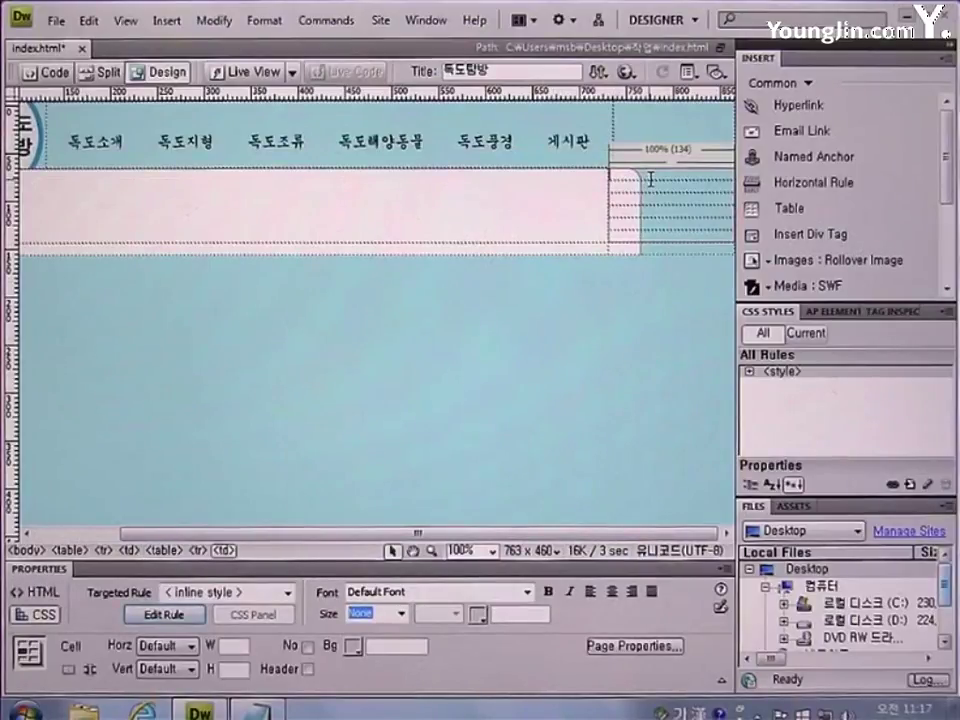
{"action": "left_click", "coordinate": [768, 261]}
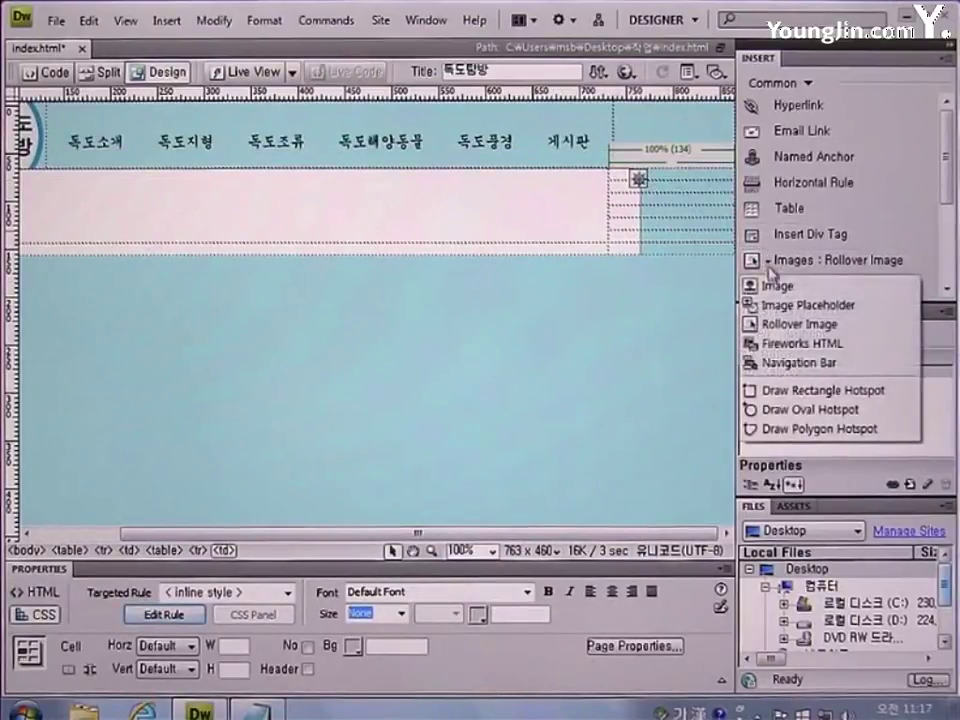
{"action": "left_click", "coordinate": [771, 286]}
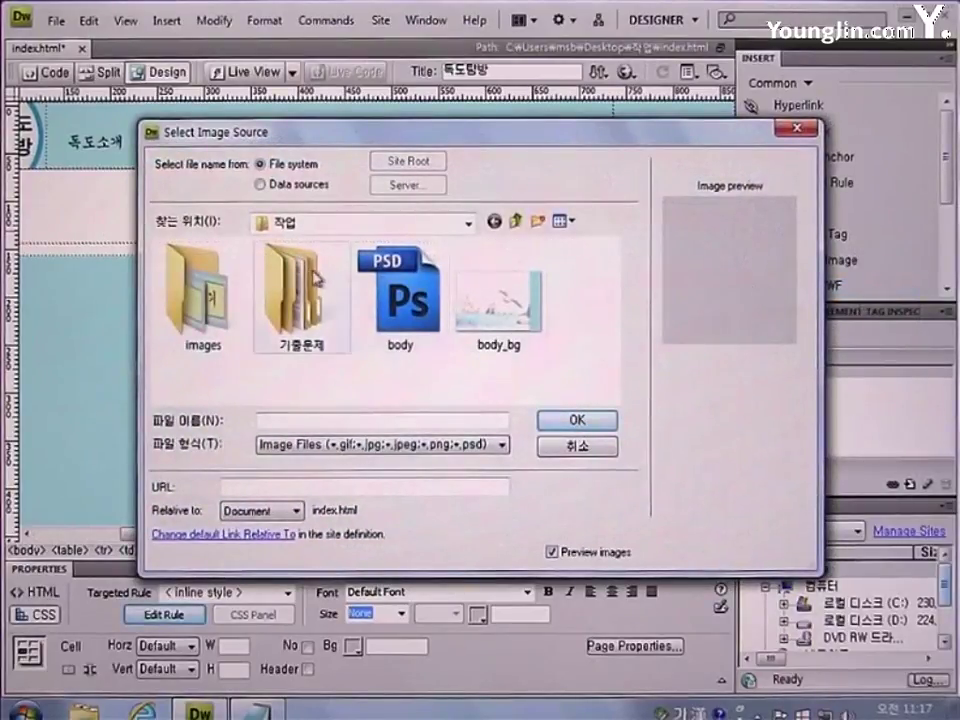
{"action": "double_click", "coordinate": [292, 298]}
{"action": "double_click", "coordinate": [201, 305]}
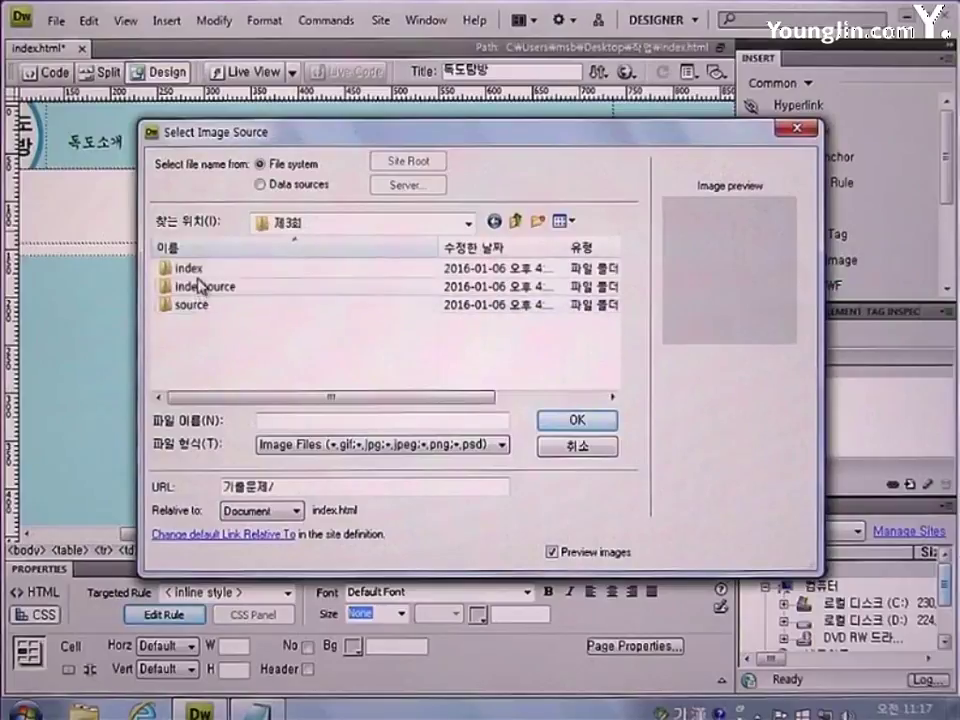
{"action": "double_click", "coordinate": [197, 272]}
{"action": "double_click", "coordinate": [197, 272]}
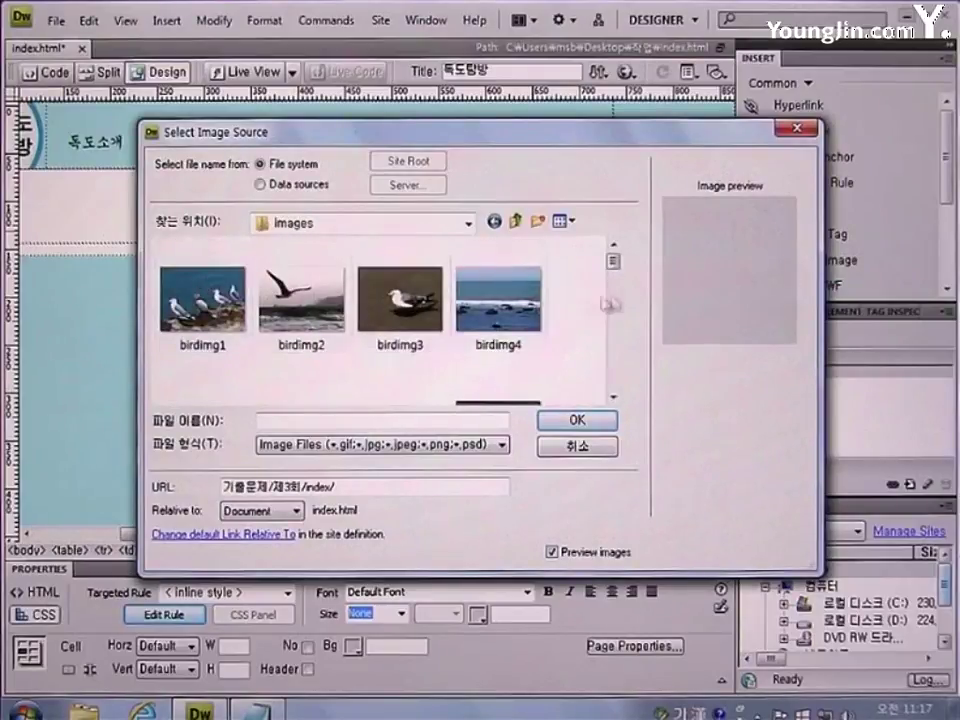
{"action": "left_click_drag", "start_coordinate": [618, 262], "coordinate": [617, 357]}
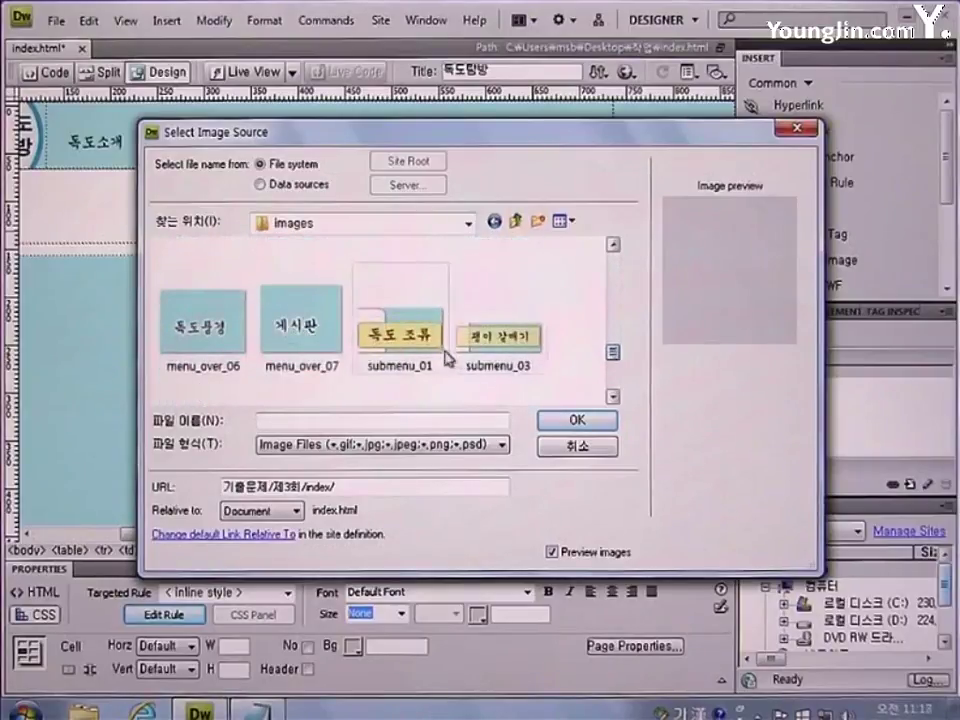
{"action": "double_click", "coordinate": [400, 335]}
{"action": "left_click", "coordinate": [659, 314]}
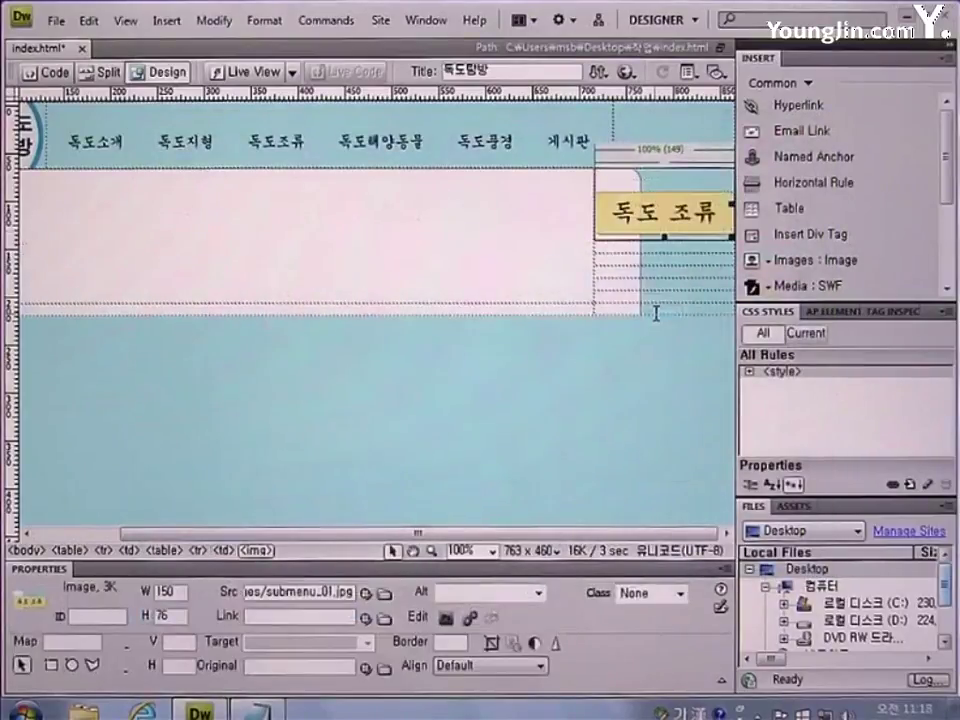
Step: Set the horizontal alignment of the five empty cells below the 독도 조류 image to Right
{"action": "left_click", "coordinate": [625, 247]}
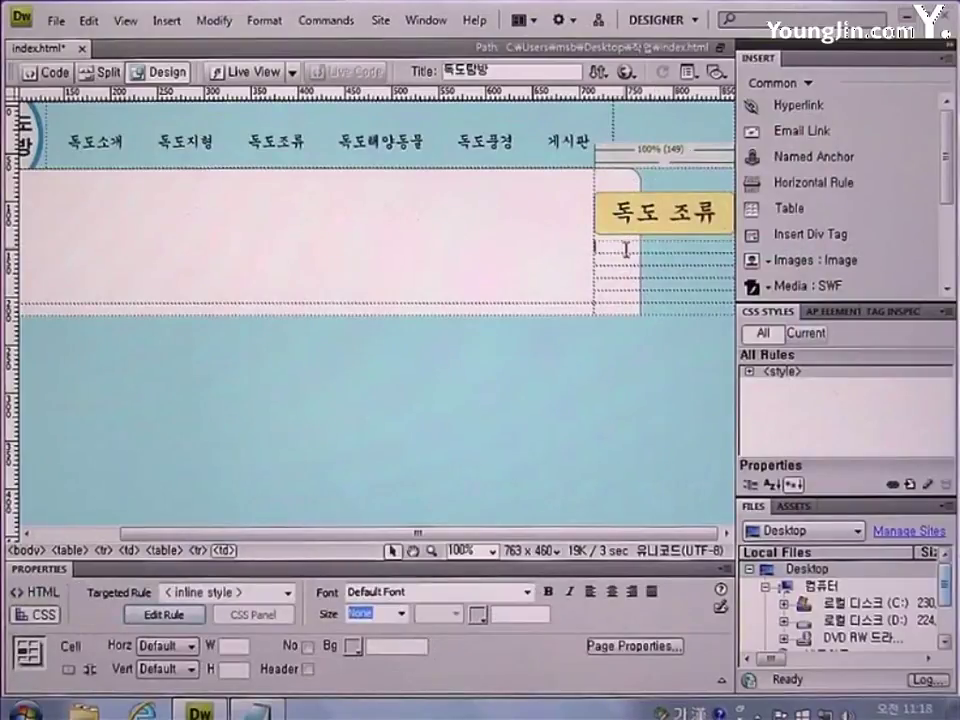
{"action": "left_click_drag", "start_coordinate": [625, 249], "coordinate": [648, 303]}
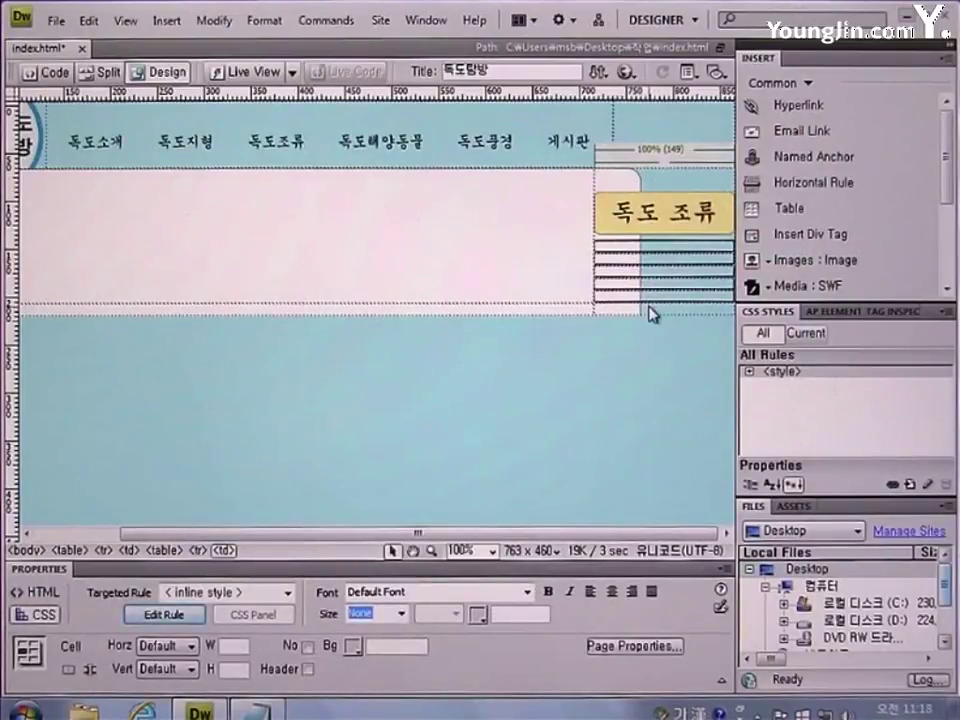
{"action": "left_click", "coordinate": [638, 315]}
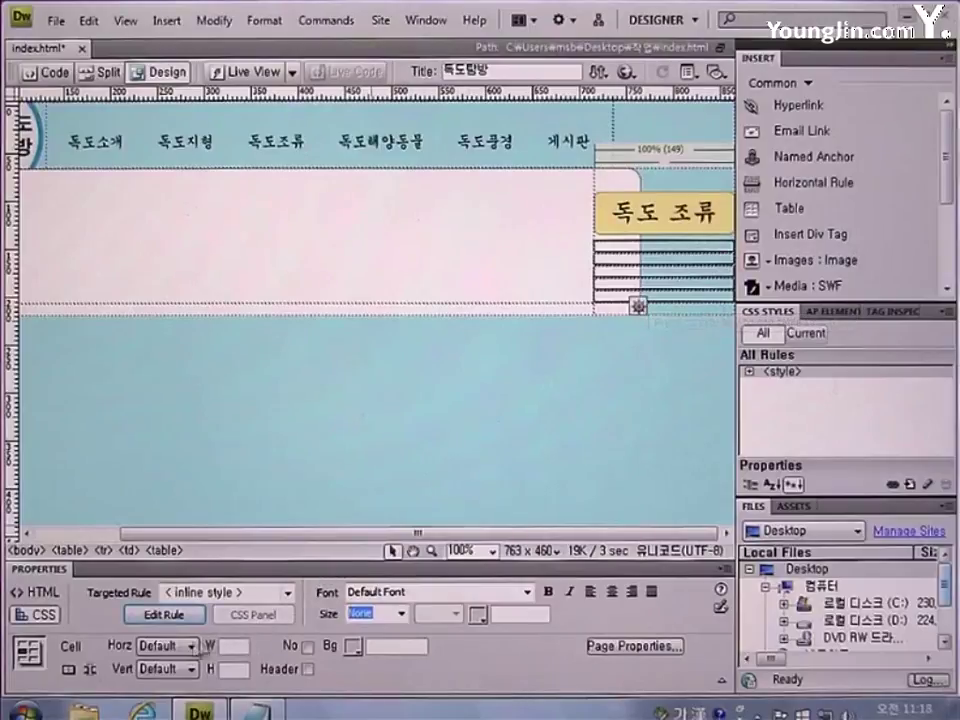
{"action": "left_click", "coordinate": [166, 646]}
{"action": "left_click", "coordinate": [160, 697]}
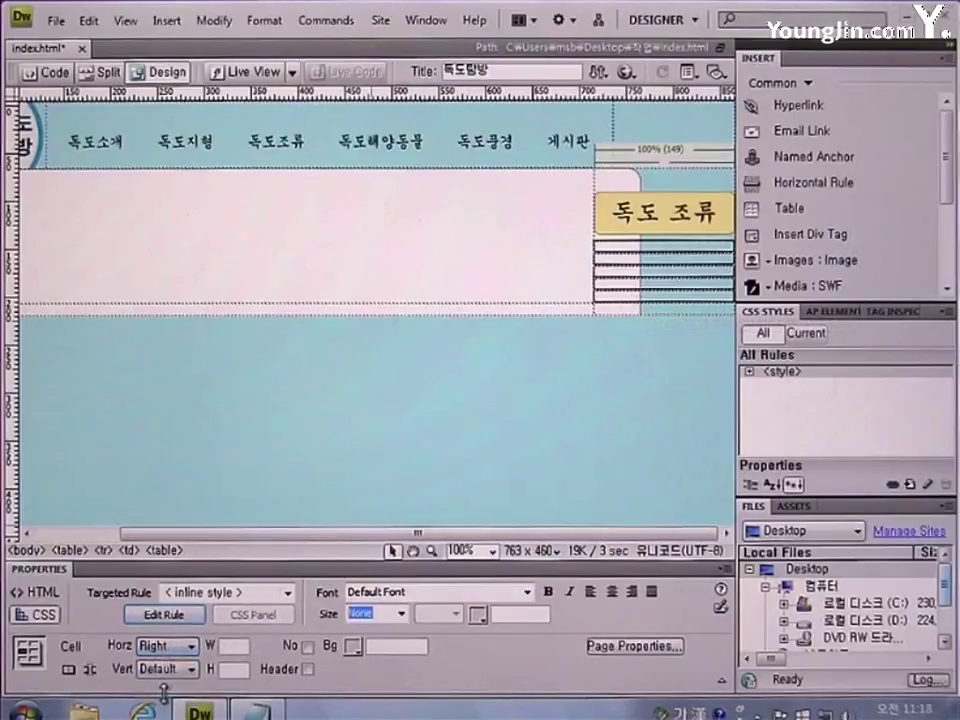
Step: Insert the submenu_03 image into the second row of the nested side table
{"action": "left_click", "coordinate": [620, 249]}
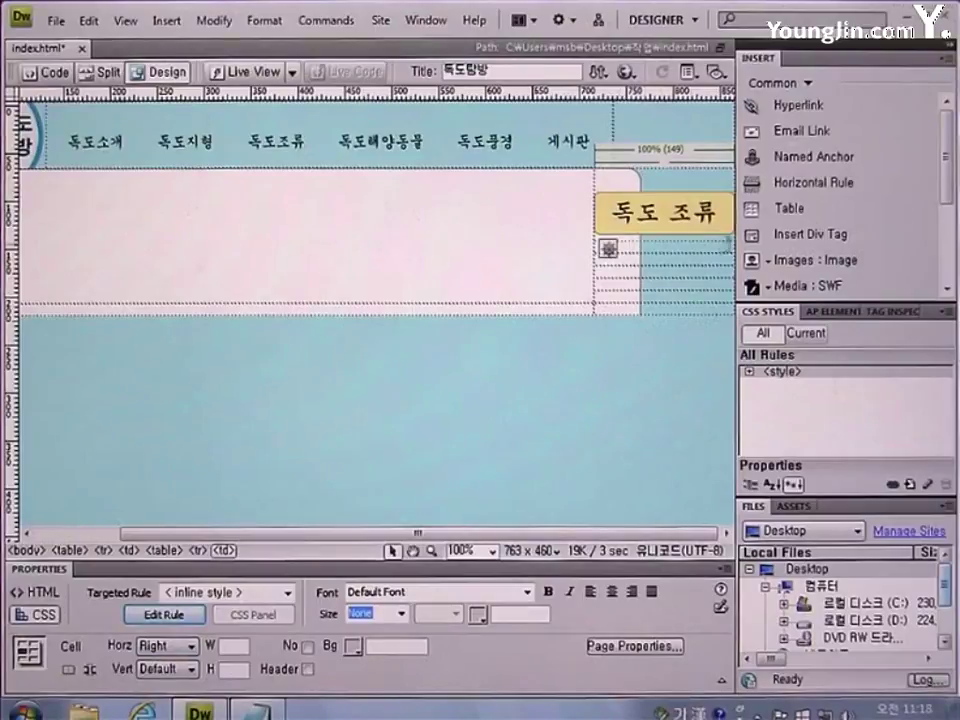
{"action": "left_click", "coordinate": [790, 262]}
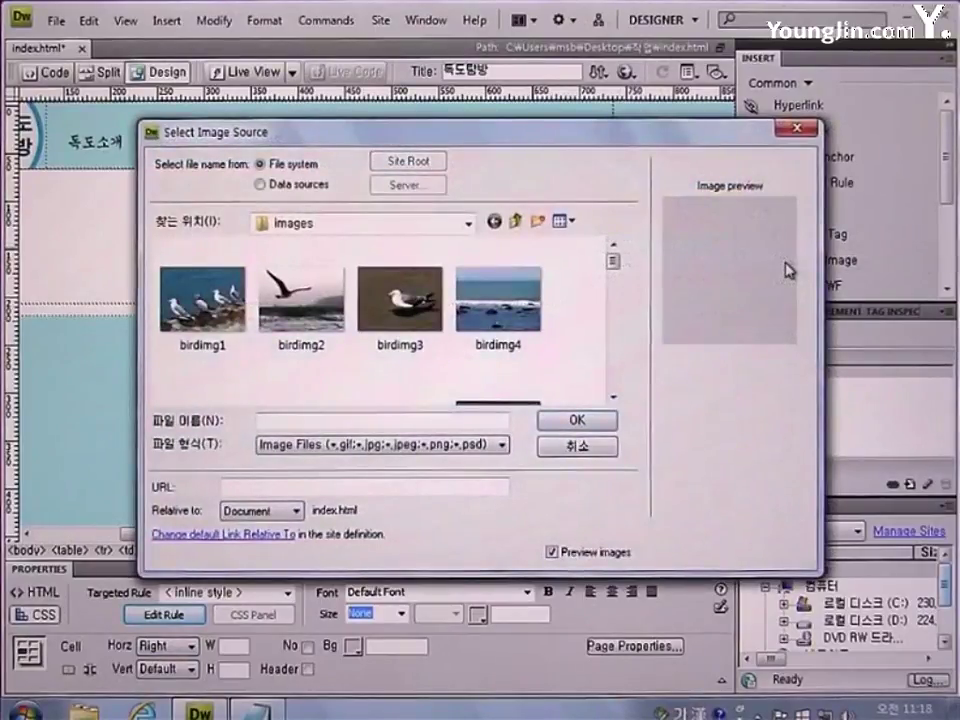
{"action": "left_click_drag", "start_coordinate": [614, 265], "coordinate": [615, 351]}
{"action": "left_click", "coordinate": [498, 345]}
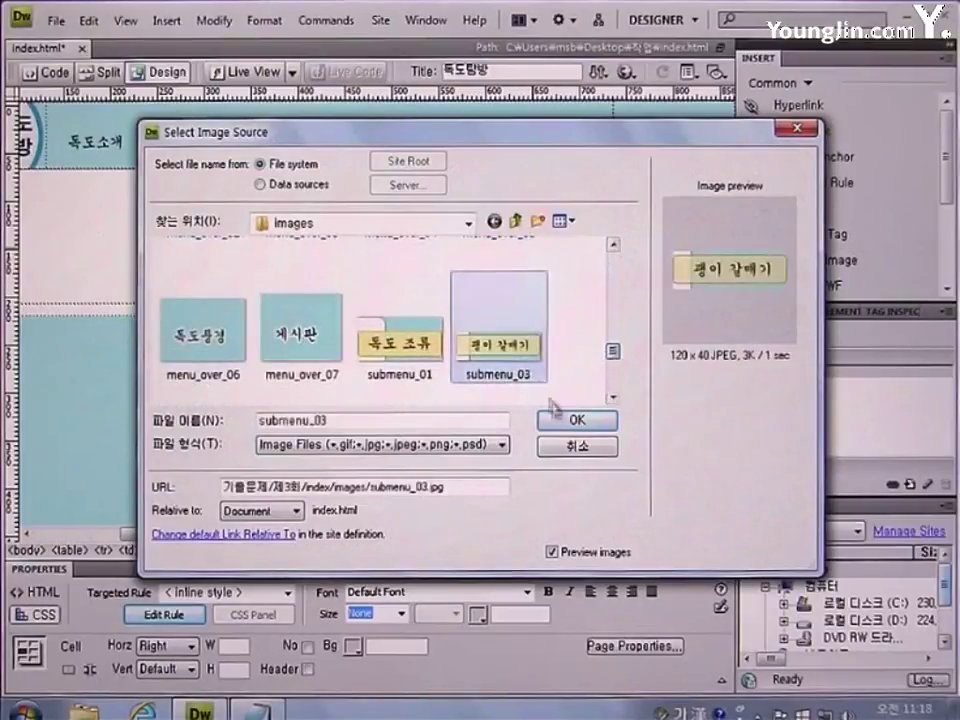
{"action": "left_click", "coordinate": [577, 420]}
{"action": "left_click", "coordinate": [659, 312]}
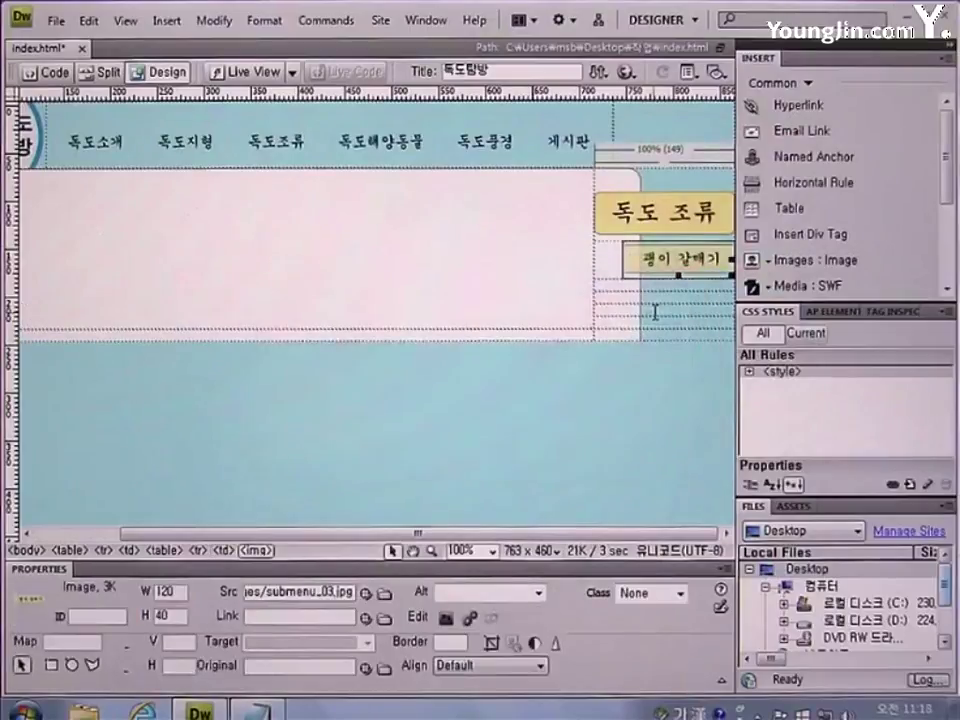
Step: Insert a rollover image in the third row of the side table, with submenu_04 as original and submenu_over_04 as rollover image
{"action": "left_click", "coordinate": [667, 289]}
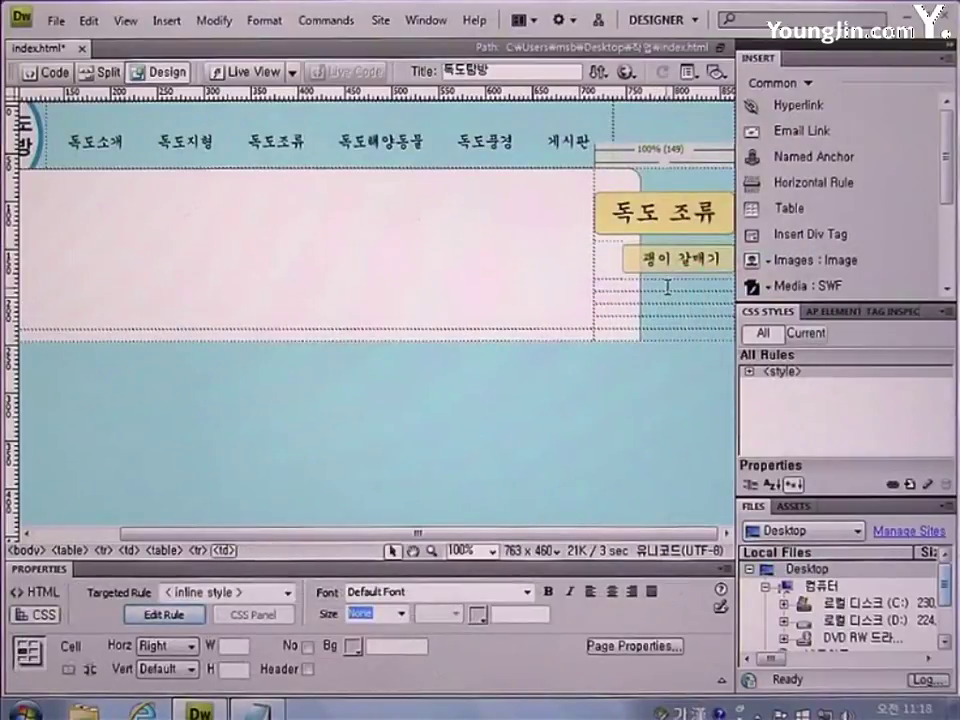
{"action": "left_click", "coordinate": [768, 260]}
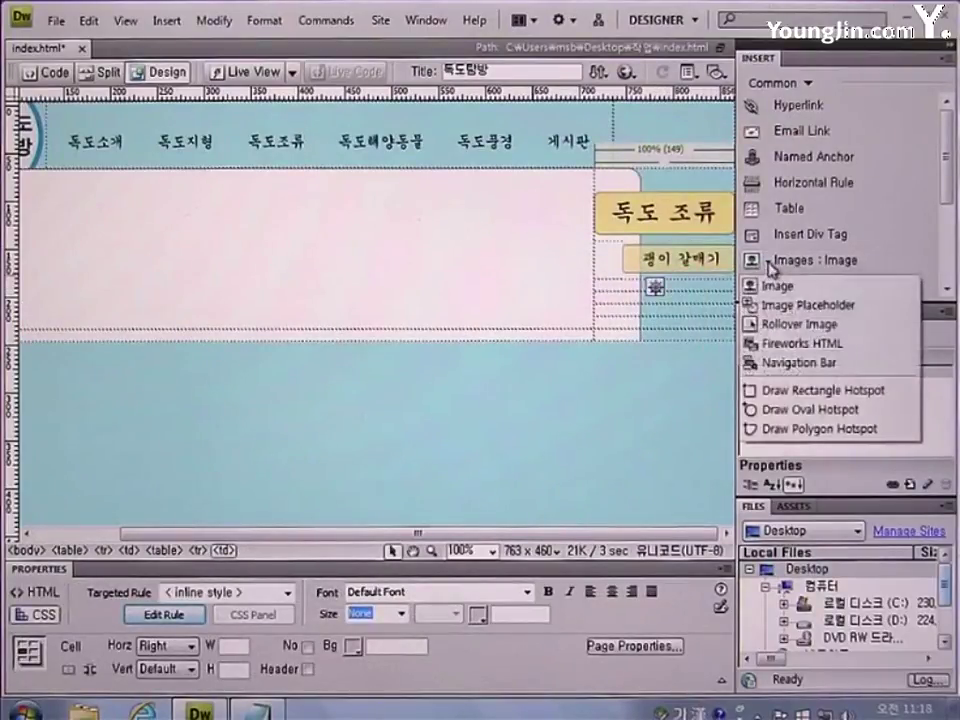
{"action": "left_click", "coordinate": [784, 324]}
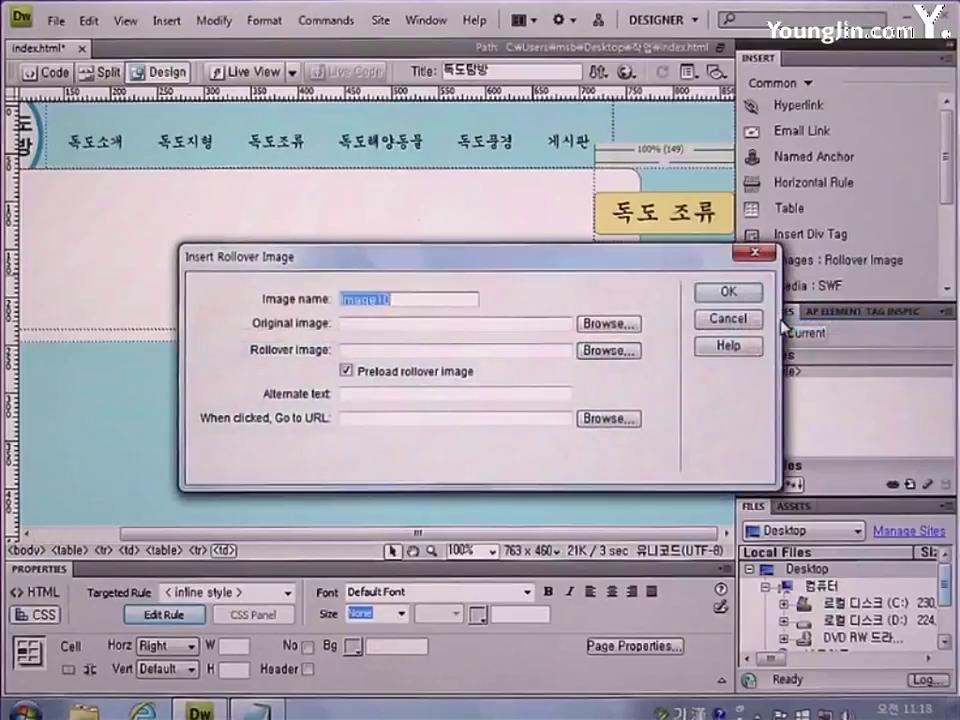
{"action": "left_click", "coordinate": [612, 324]}
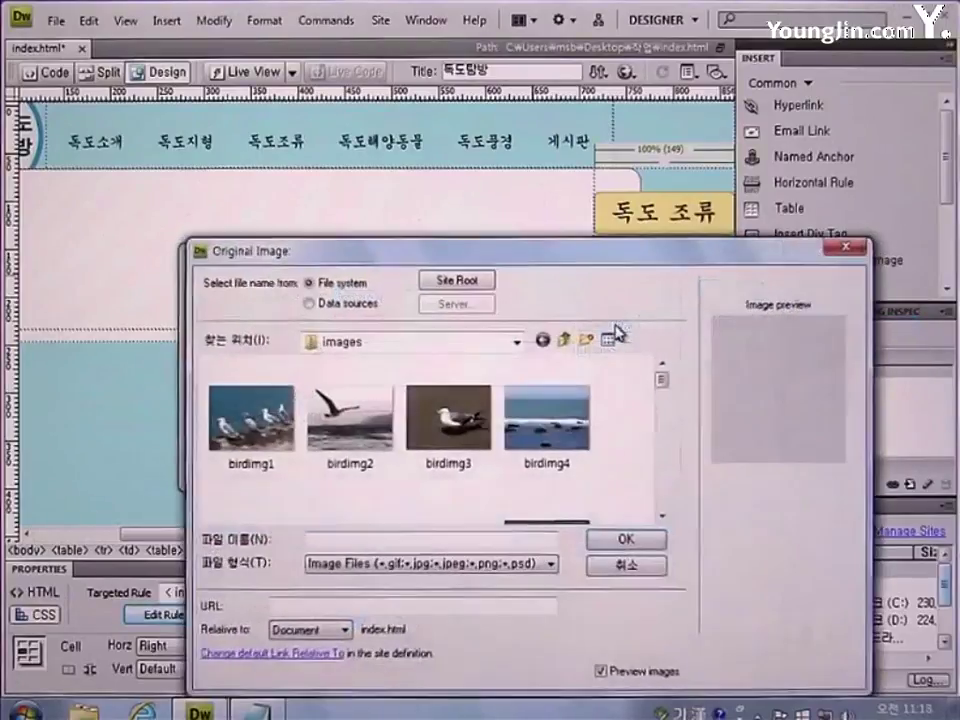
{"action": "left_click_drag", "start_coordinate": [662, 380], "coordinate": [661, 488]}
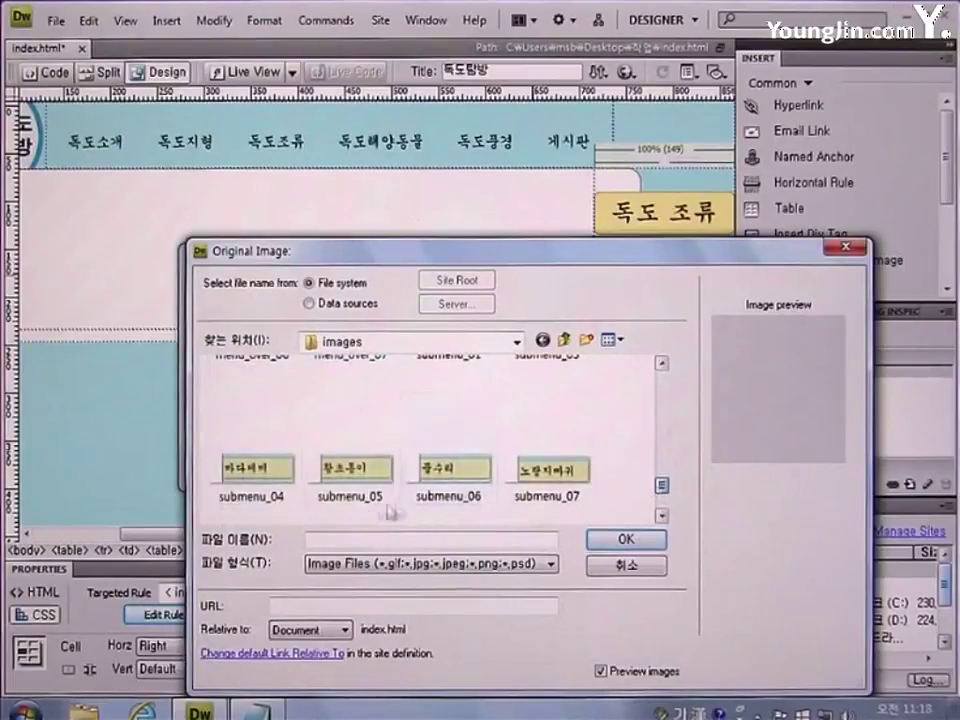
{"action": "left_click", "coordinate": [272, 490]}
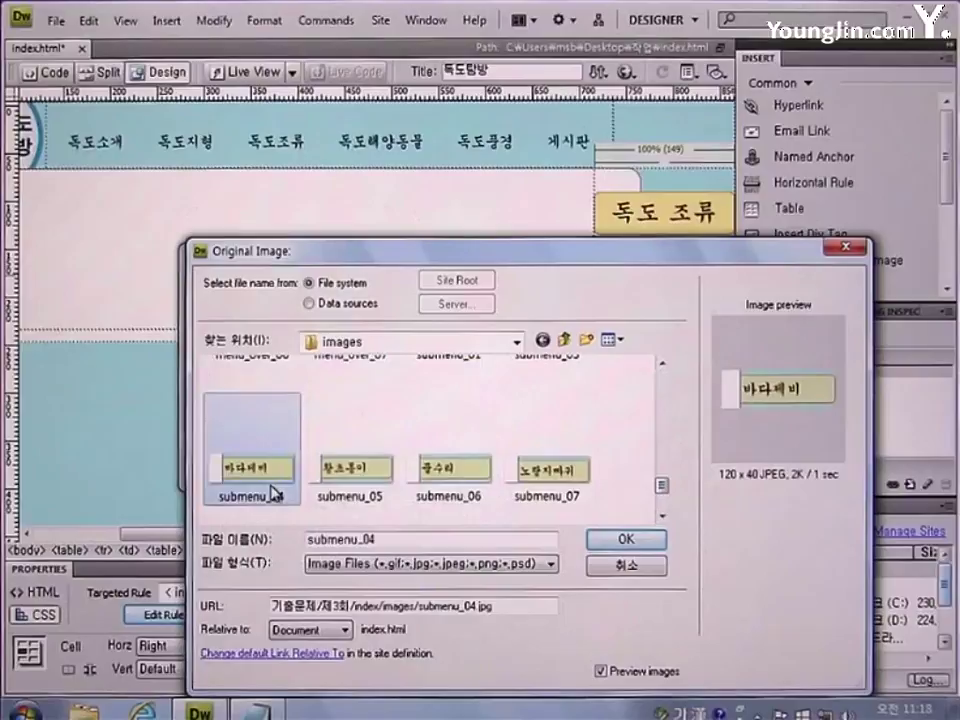
{"action": "left_click", "coordinate": [600, 538]}
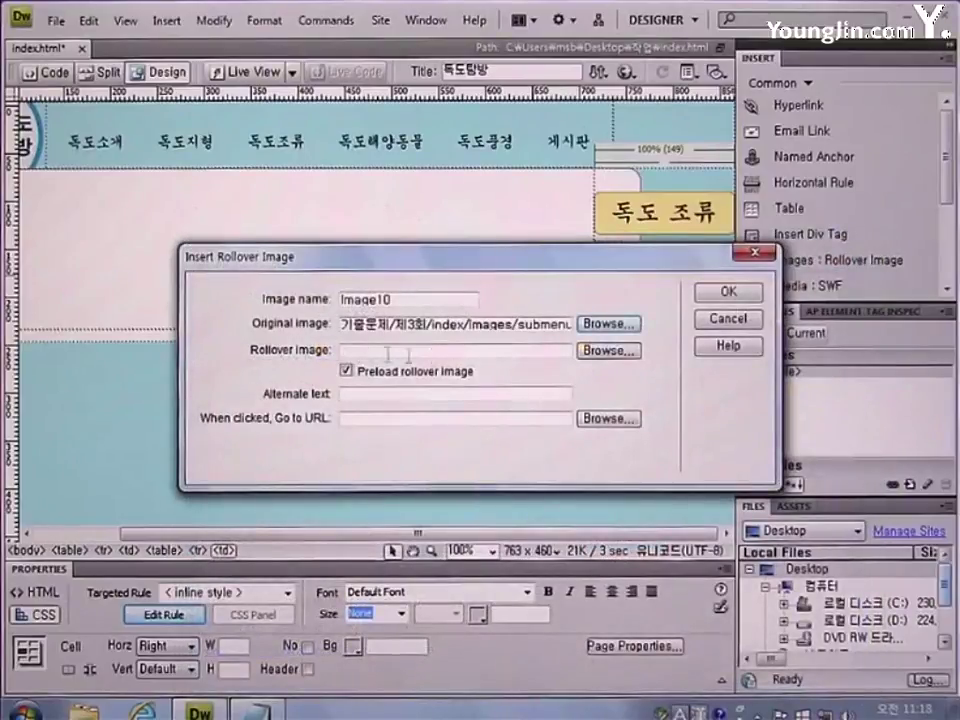
{"action": "left_click", "coordinate": [604, 350]}
{"action": "left_click_drag", "start_coordinate": [662, 378], "coordinate": [666, 497]}
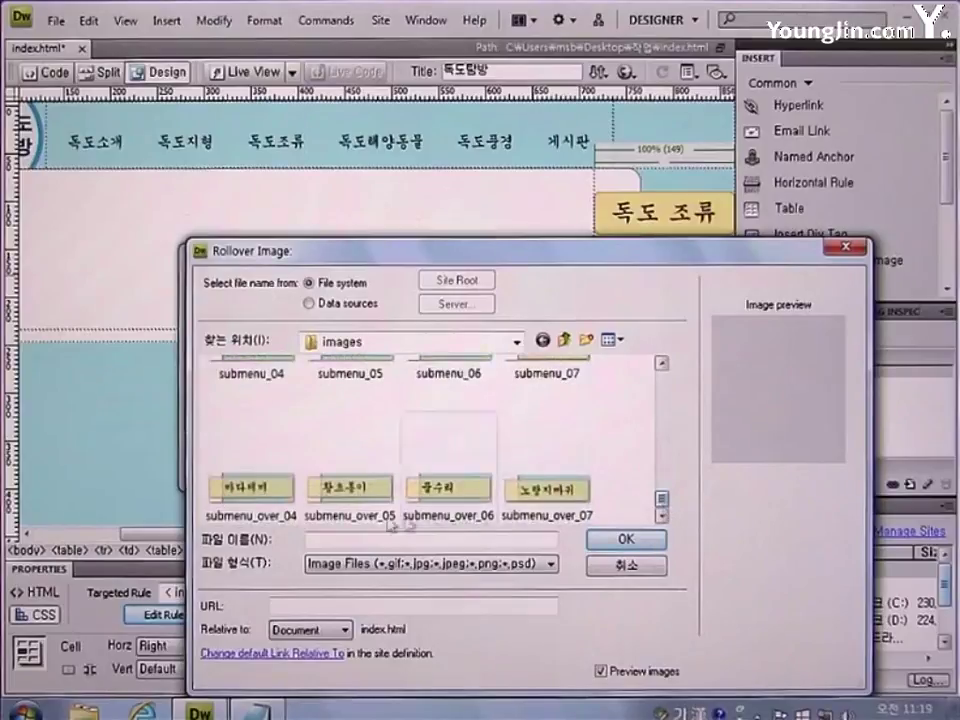
{"action": "left_click", "coordinate": [268, 495]}
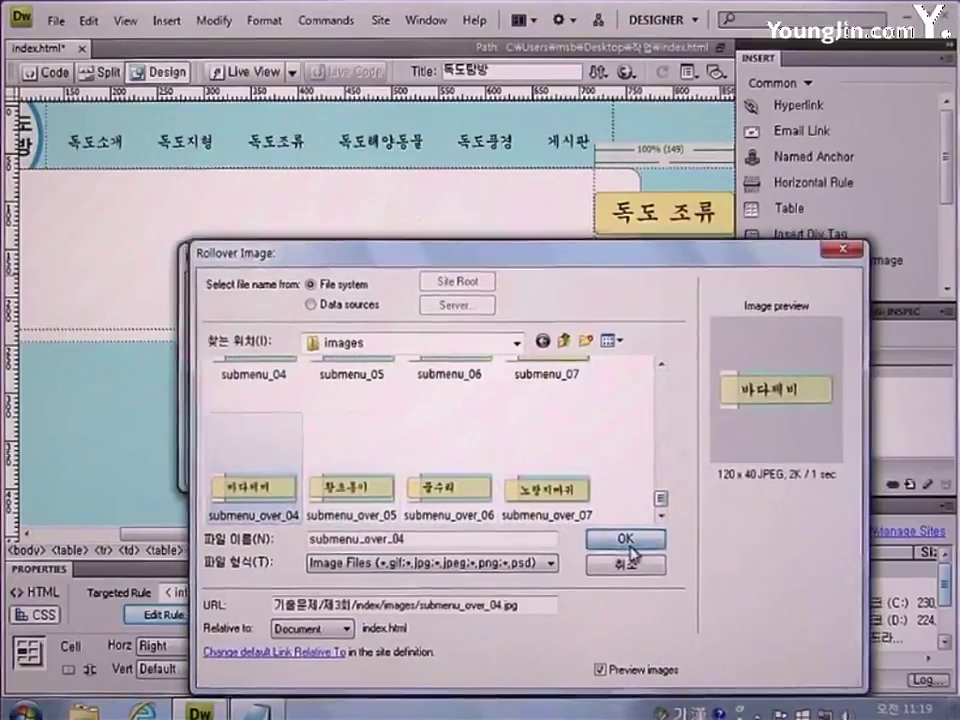
{"action": "left_click", "coordinate": [626, 539]}
{"action": "left_click", "coordinate": [731, 294]}
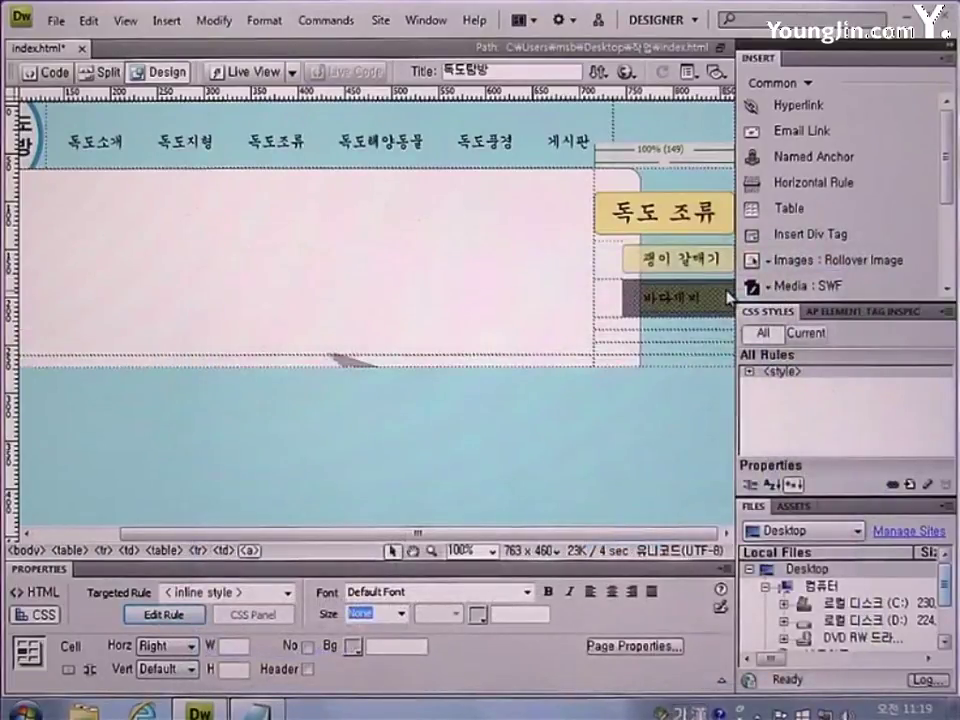
Step: Insert a rollover image in the fourth row of the side table, with submenu_05 as original and submenu_over_05 as rollover image
{"action": "left_click", "coordinate": [687, 328]}
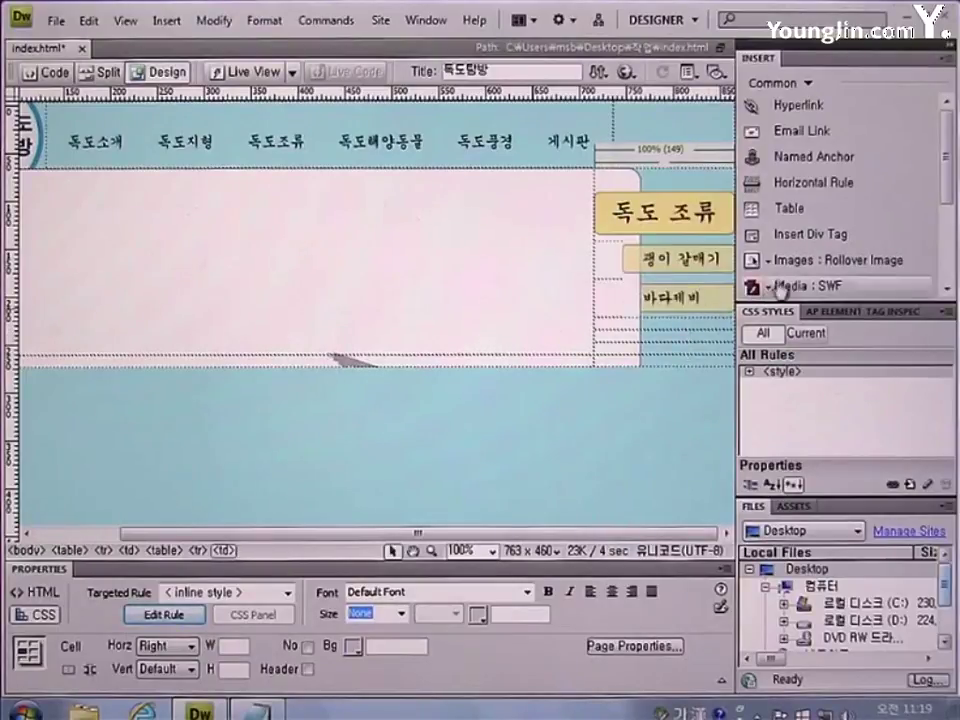
{"action": "left_click", "coordinate": [770, 260]}
{"action": "left_click", "coordinate": [612, 325]}
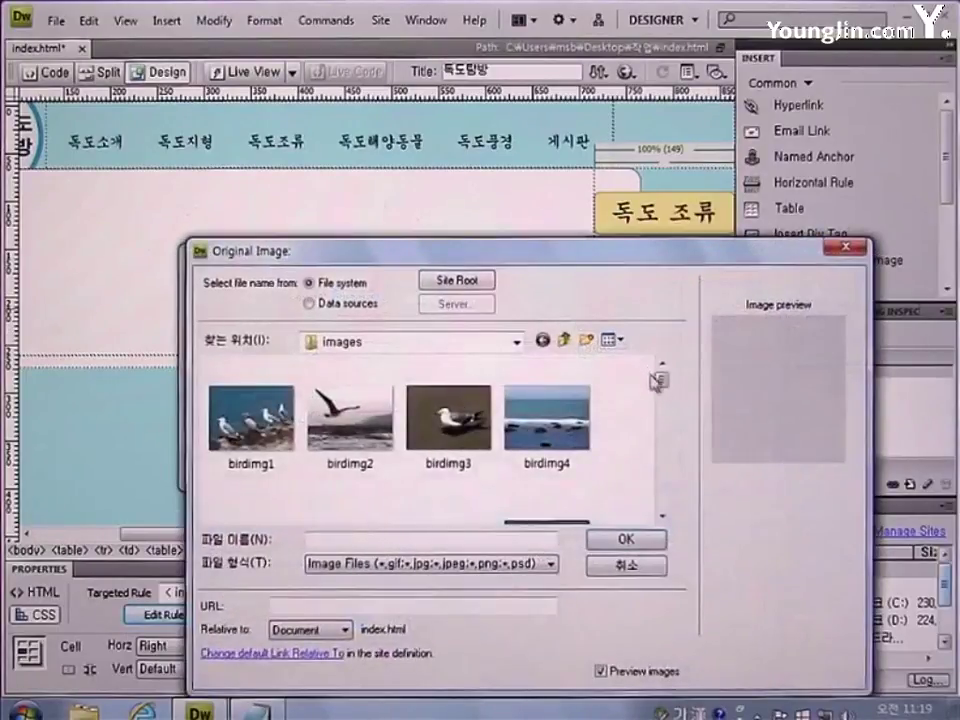
{"action": "left_click_drag", "start_coordinate": [660, 381], "coordinate": [662, 492]}
{"action": "left_click", "coordinate": [380, 440]}
{"action": "double_click", "coordinate": [380, 440]}
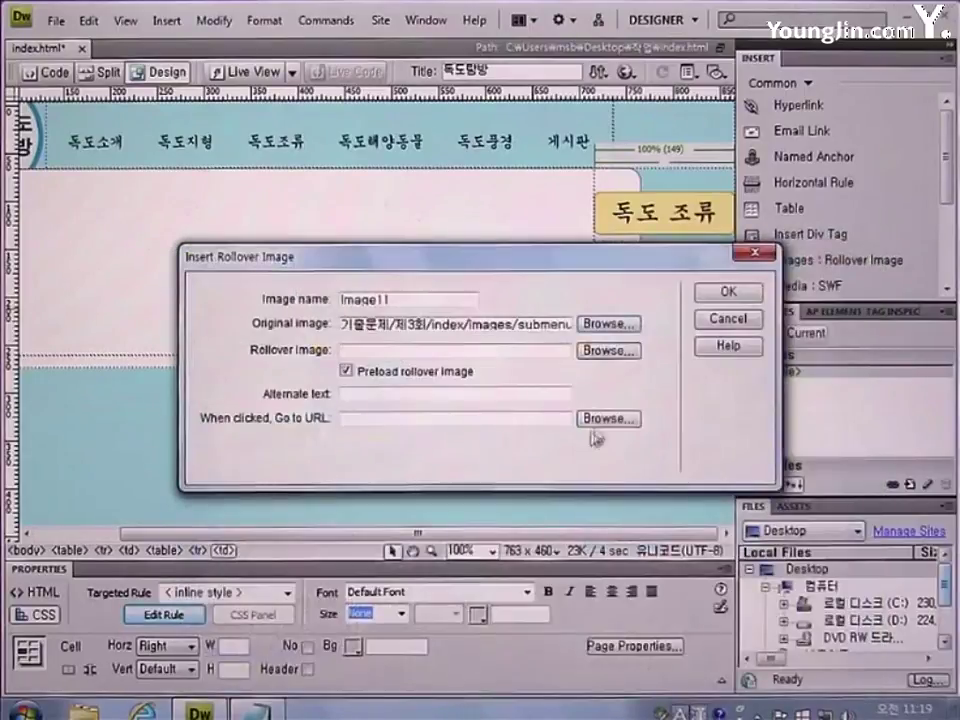
{"action": "left_click", "coordinate": [612, 352]}
{"action": "left_click_drag", "start_coordinate": [662, 381], "coordinate": [662, 497]}
{"action": "left_click", "coordinate": [358, 493]}
{"action": "double_click", "coordinate": [358, 493]}
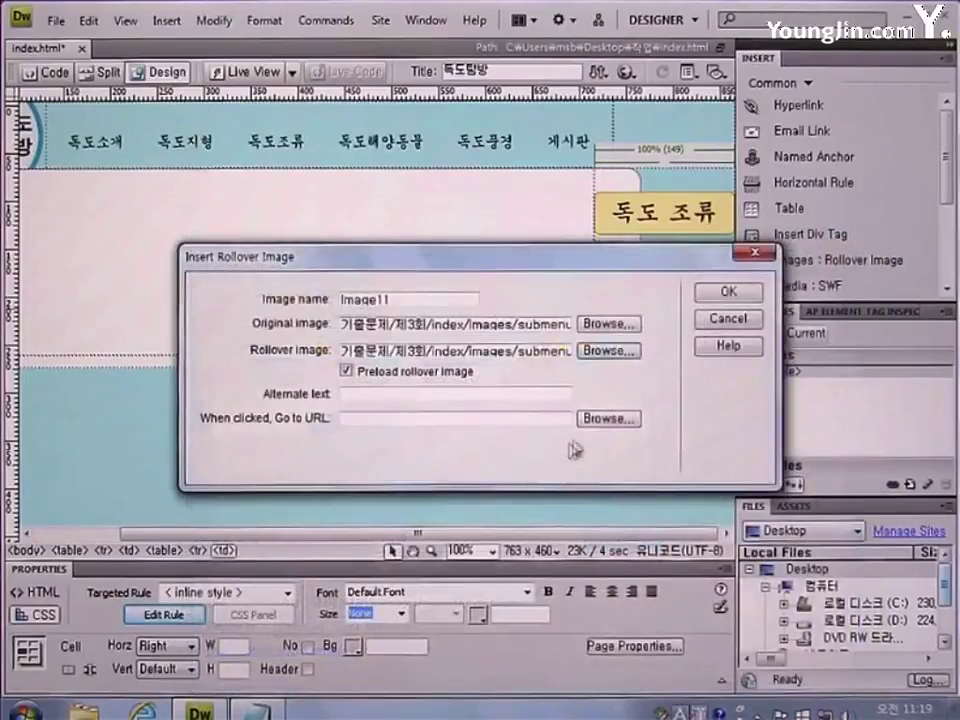
{"action": "left_click", "coordinate": [728, 291]}
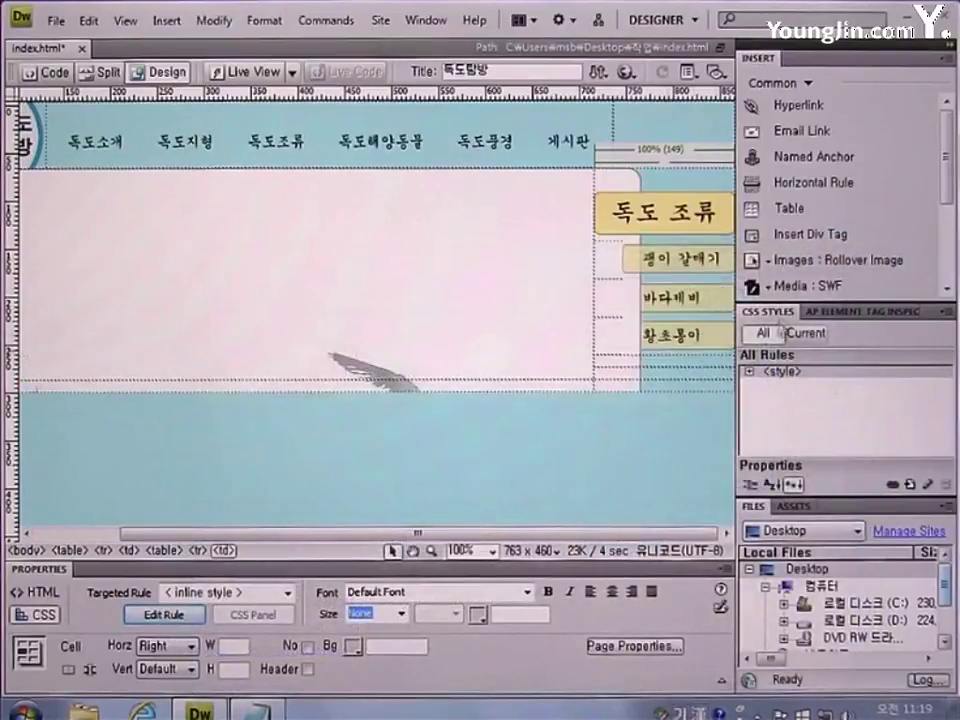
Step: Insert a rollover image in the fifth row of the side table, with submenu_06 as original and submenu_over_06 as rollover image
{"action": "left_click", "coordinate": [795, 262]}
{"action": "left_click", "coordinate": [625, 325]}
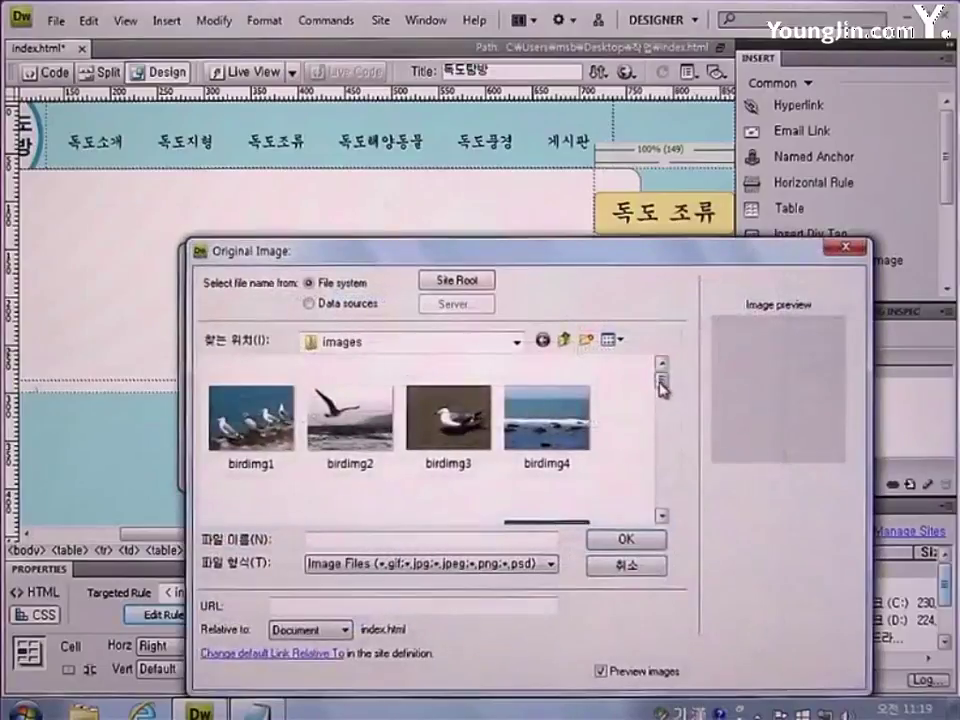
{"action": "left_click_drag", "start_coordinate": [662, 381], "coordinate": [668, 507]}
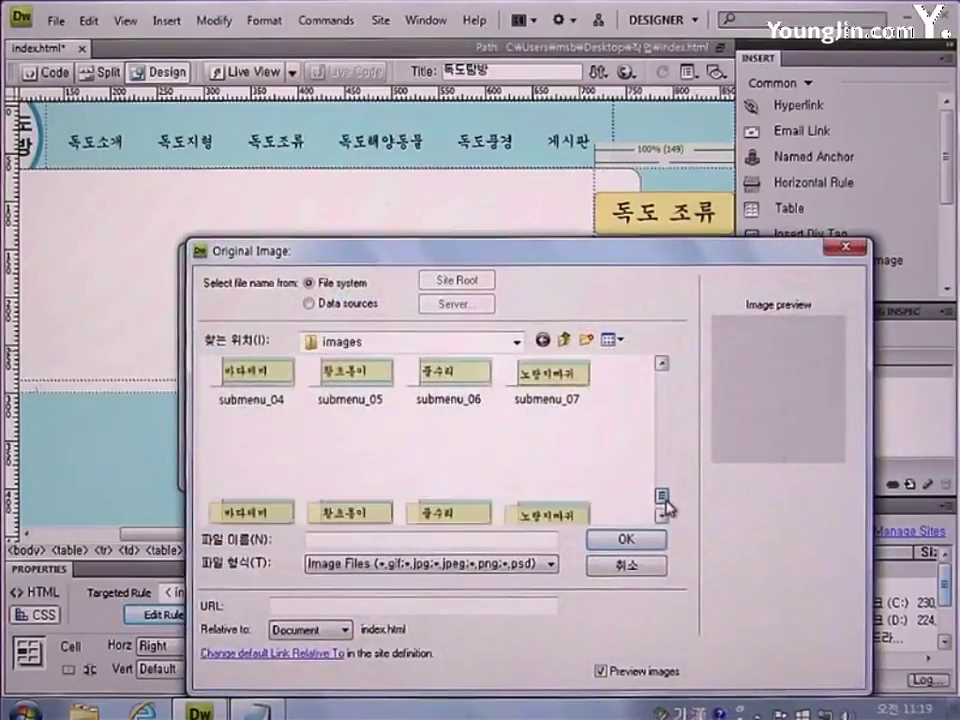
{"action": "double_click", "coordinate": [495, 388]}
{"action": "left_click", "coordinate": [611, 350]}
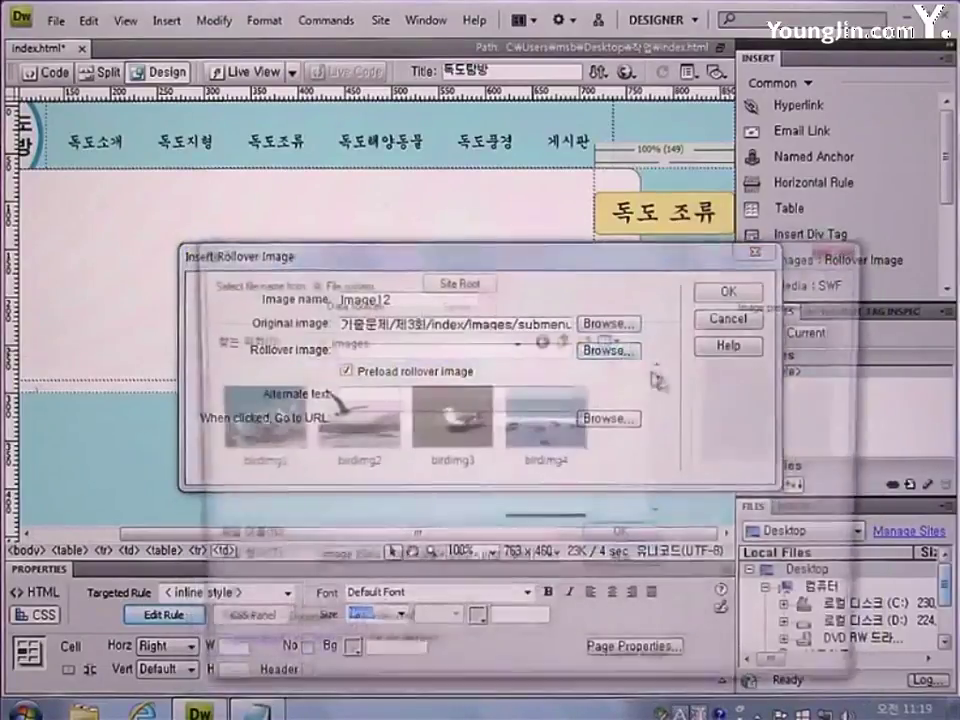
{"action": "left_click_drag", "start_coordinate": [664, 440], "coordinate": [665, 505]}
{"action": "double_click", "coordinate": [450, 440]}
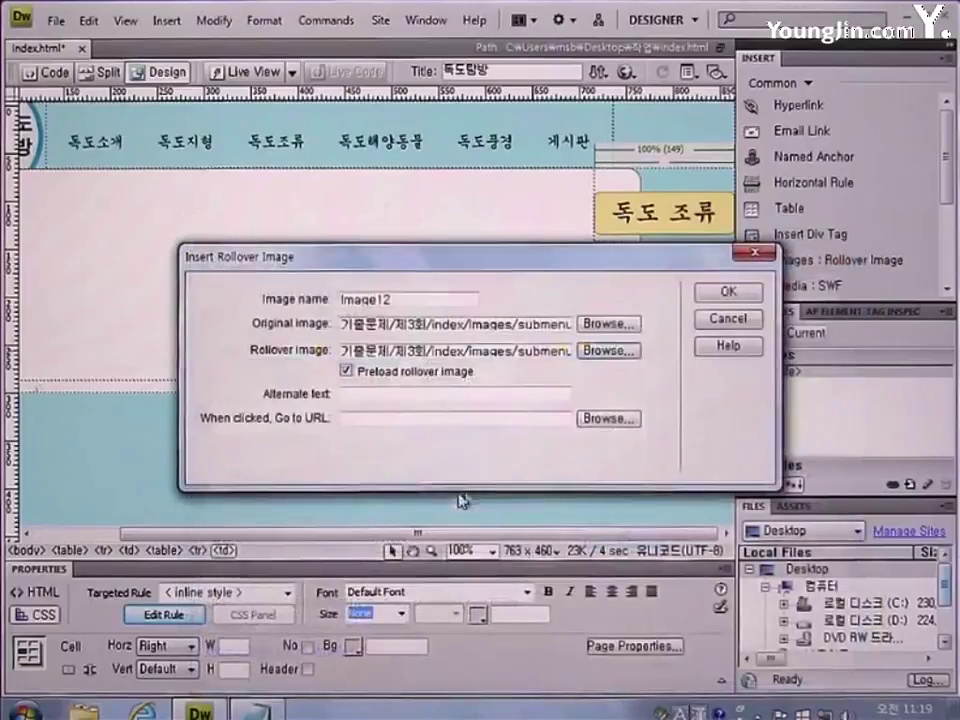
{"action": "left_click", "coordinate": [728, 292]}
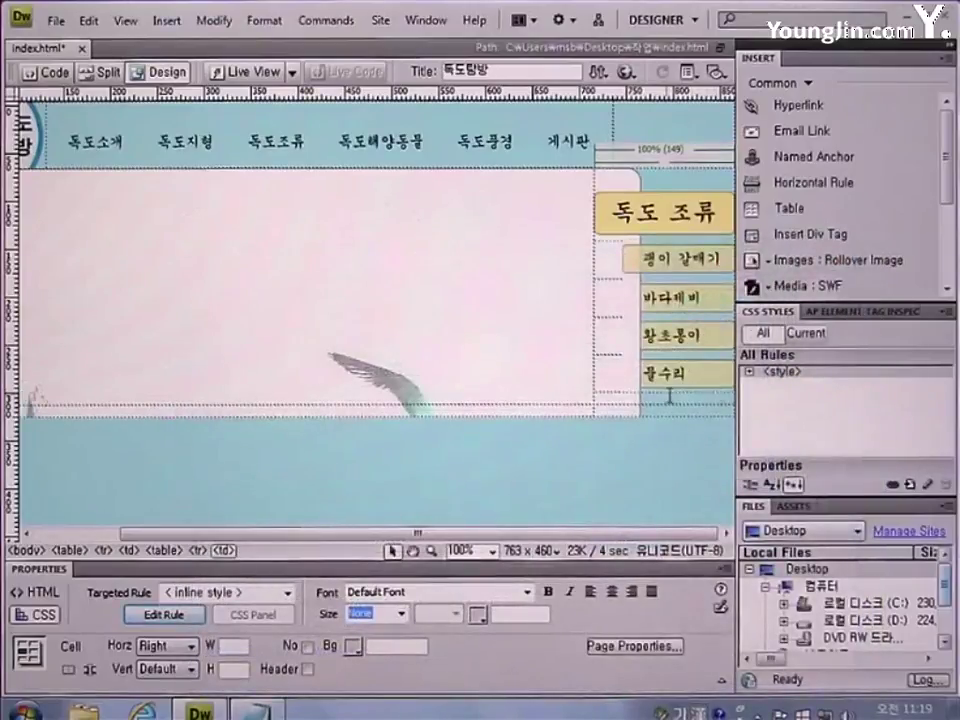
Step: Insert a rollover image in the sixth row of the side table, with submenu_07 as original and submenu_over_07 as rollover image
{"action": "left_click", "coordinate": [793, 271]}
{"action": "left_click", "coordinate": [619, 331]}
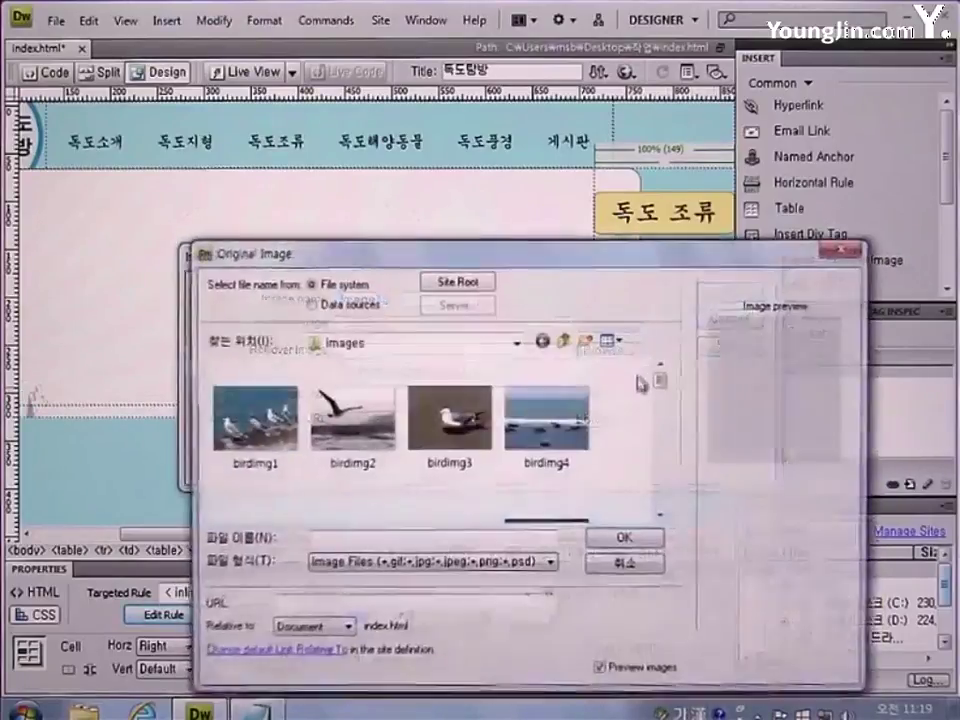
{"action": "left_click_drag", "start_coordinate": [664, 382], "coordinate": [662, 488]}
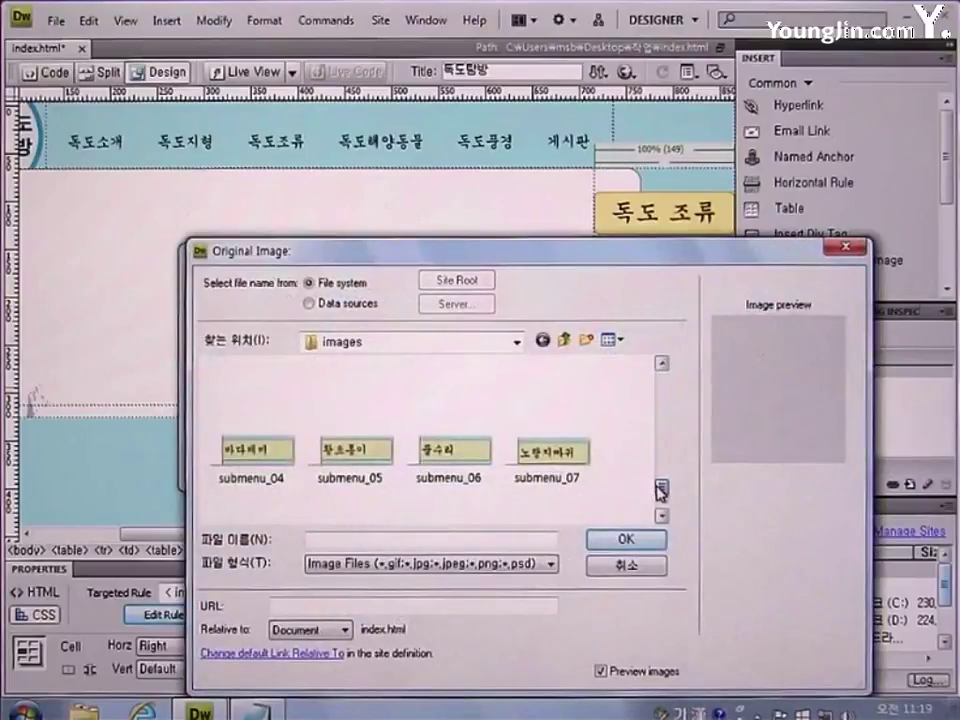
{"action": "double_click", "coordinate": [568, 468]}
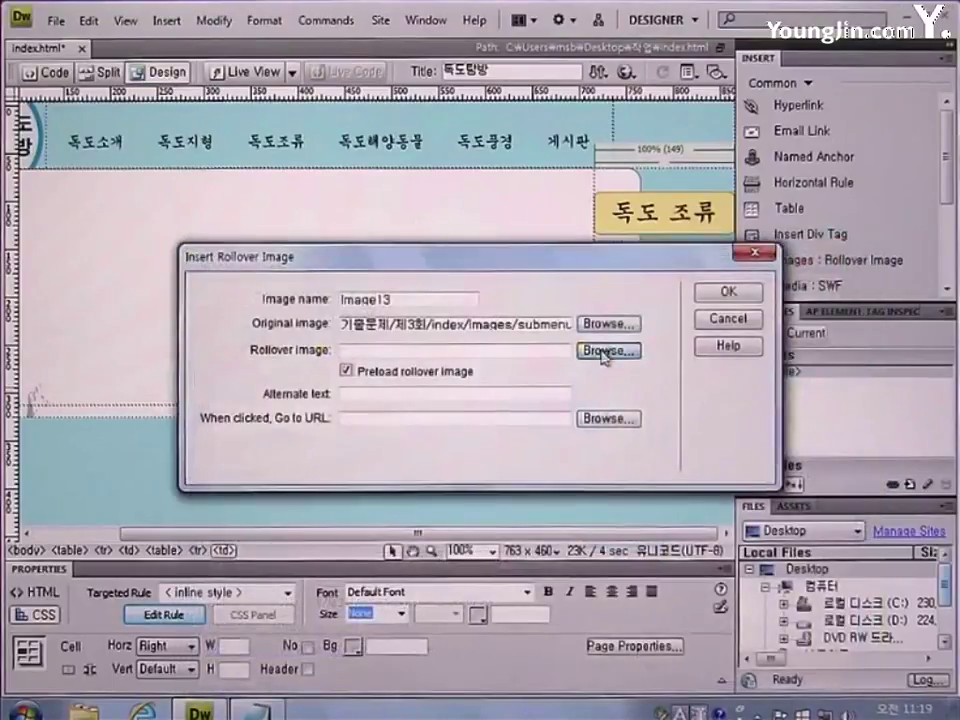
{"action": "left_click", "coordinate": [606, 350]}
{"action": "left_click_drag", "start_coordinate": [662, 380], "coordinate": [664, 497]}
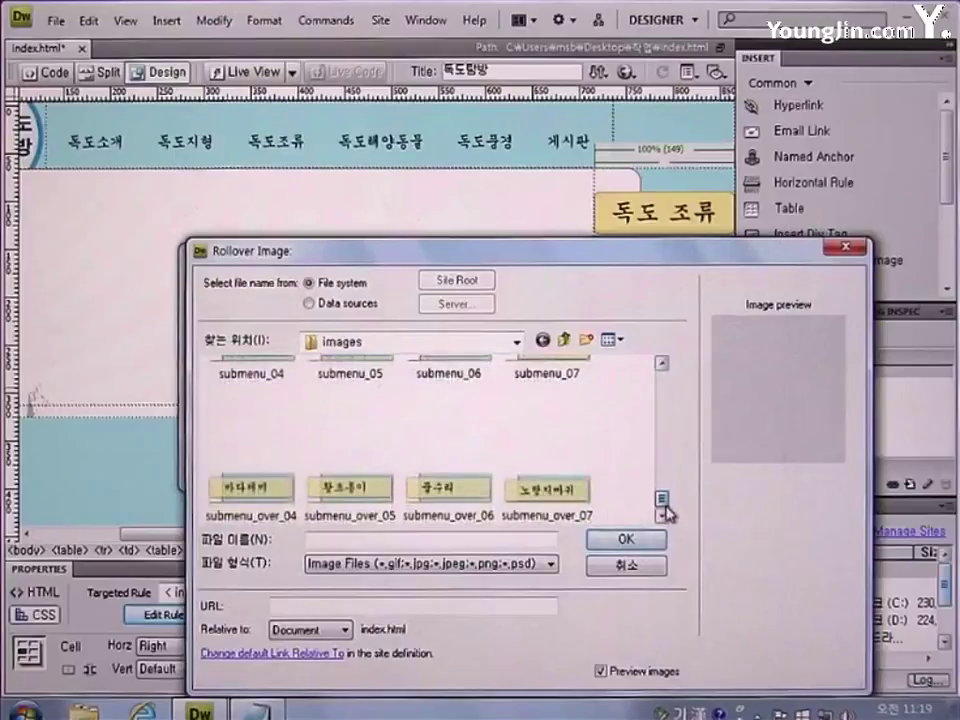
{"action": "left_click", "coordinate": [547, 490]}
{"action": "double_click", "coordinate": [547, 512]}
{"action": "left_click", "coordinate": [712, 293]}
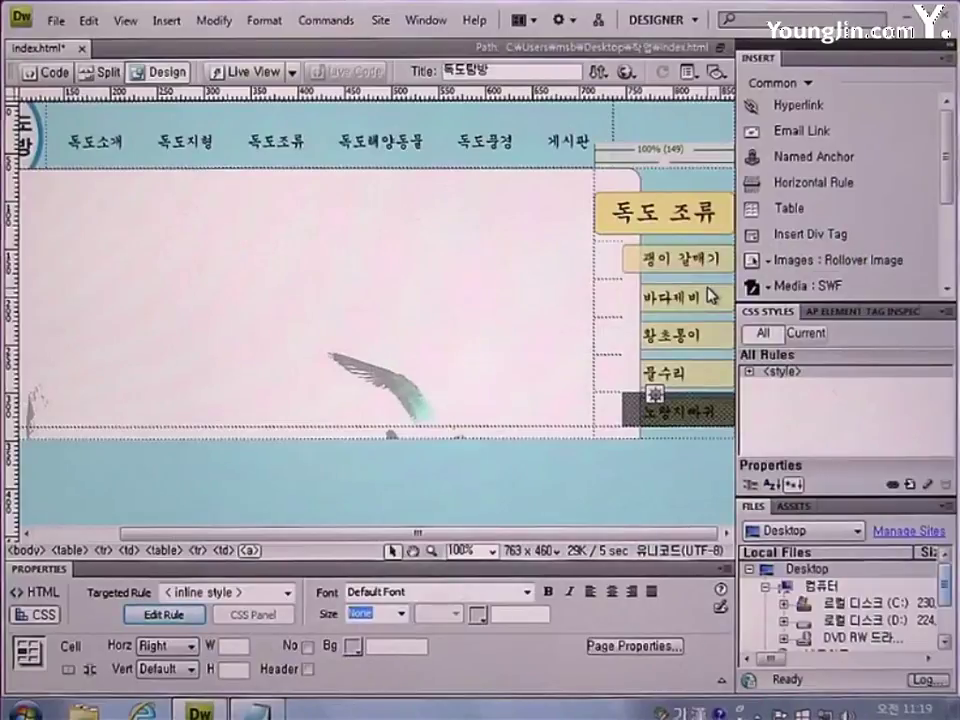
Step: Save the page and preview it in Internet Explorer, allowing the blocked content
{"action": "left_click", "coordinate": [712, 293]}
{"action": "key", "text": "F12"}
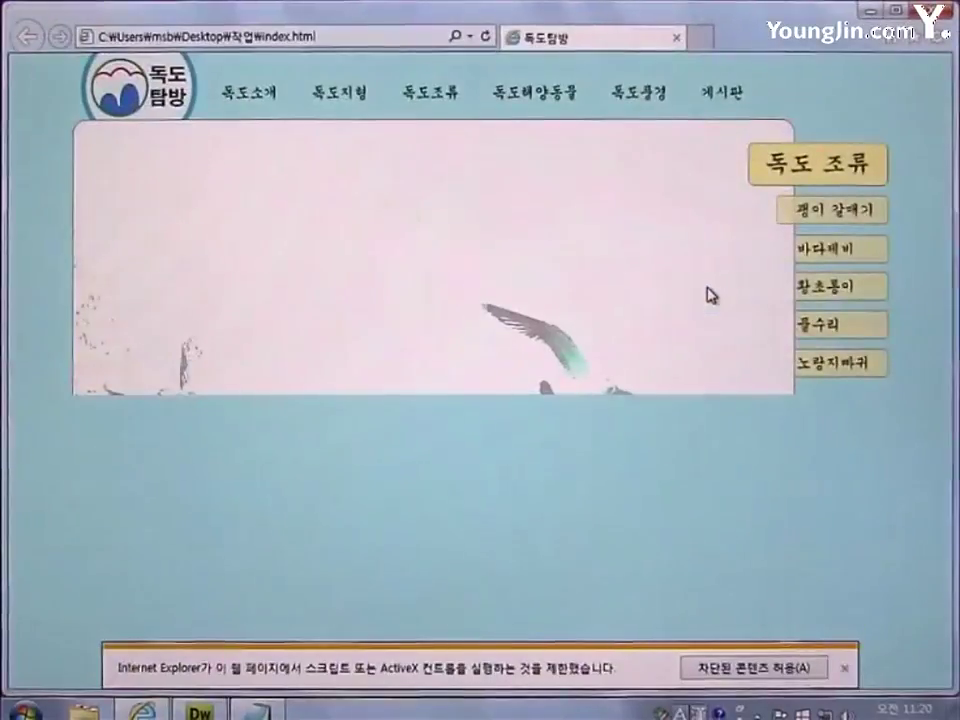
{"action": "left_click", "coordinate": [749, 662]}
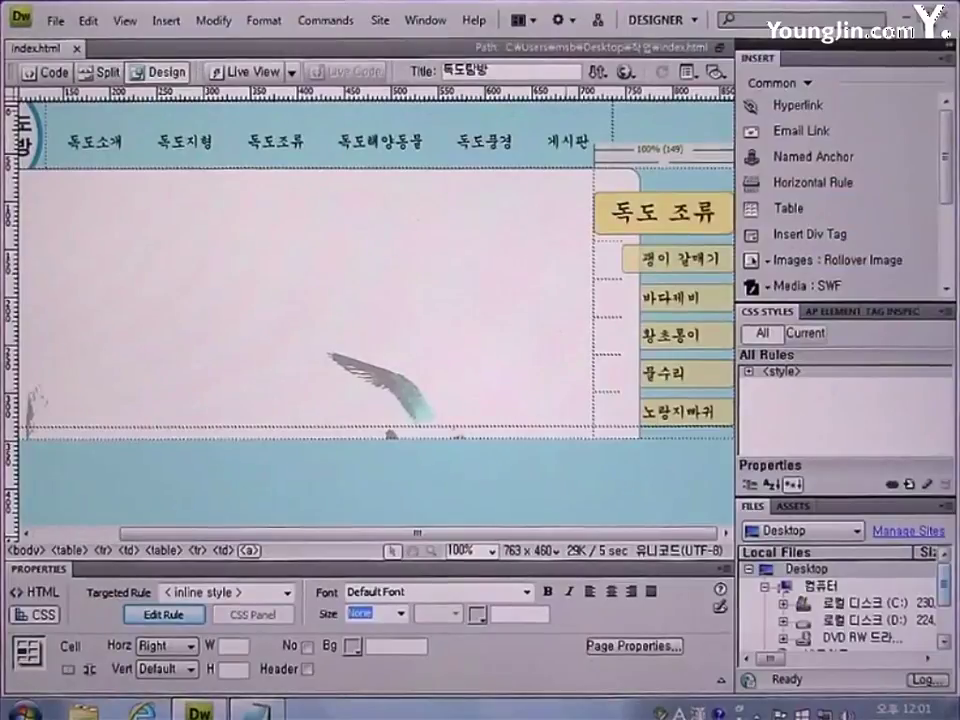
Step: Set the vertical alignment of the large content cell beside the submenu table to Top
{"action": "left_click", "coordinate": [431, 311]}
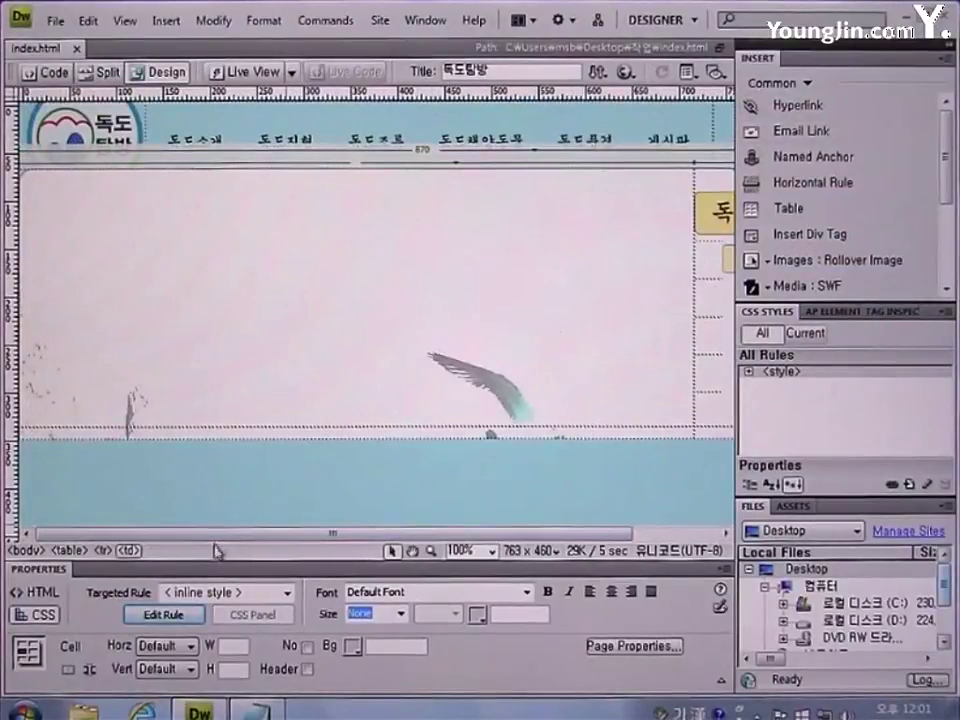
{"action": "left_click", "coordinate": [168, 680]}
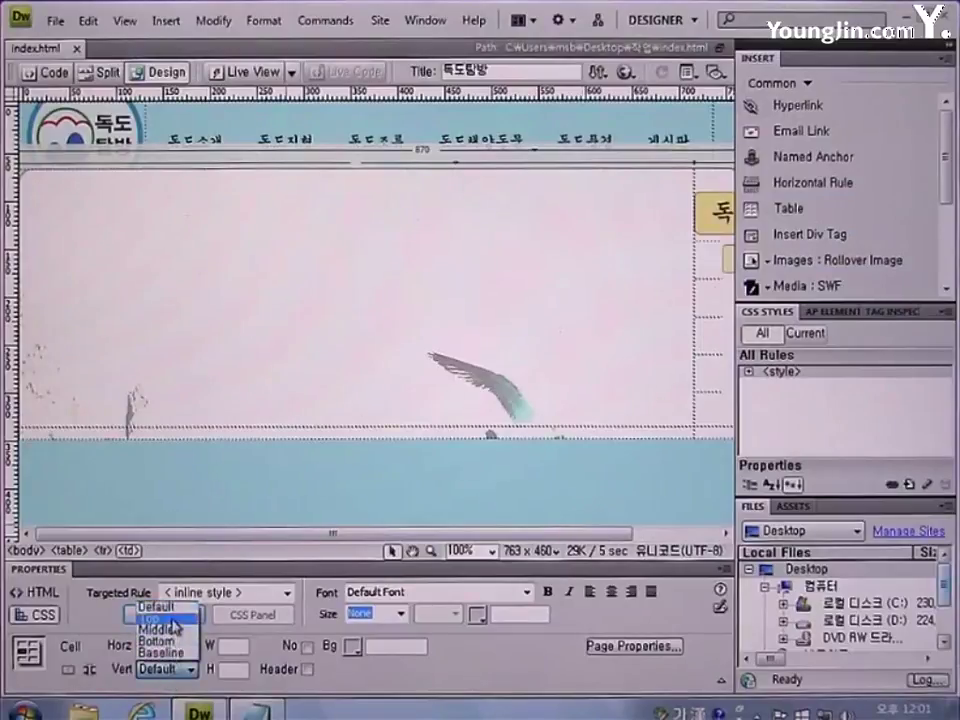
{"action": "left_click", "coordinate": [152, 620]}
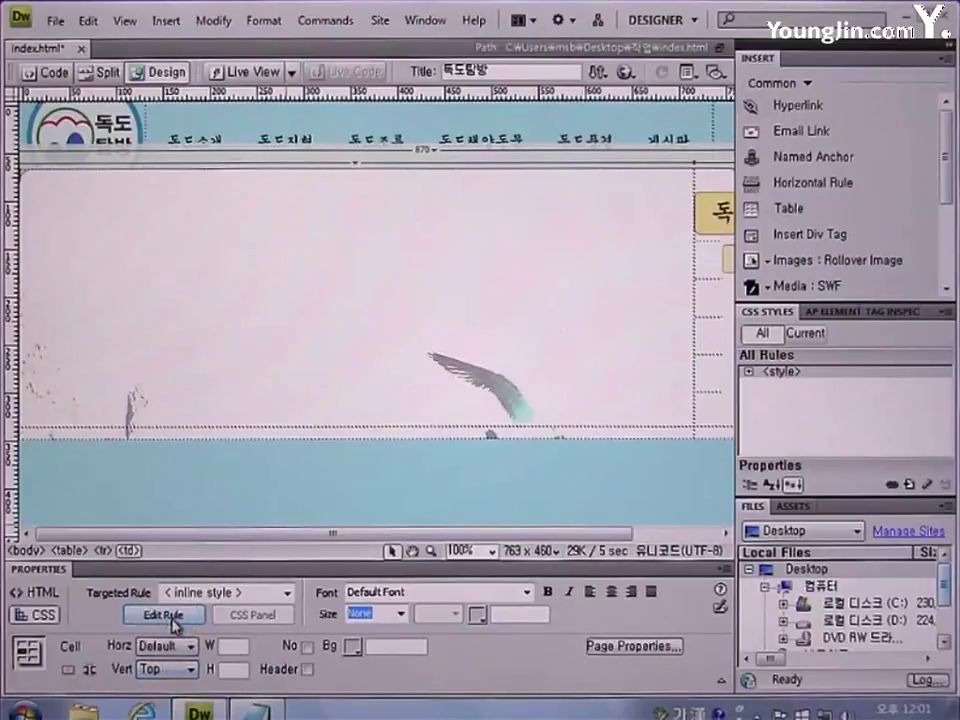
Step: Insert a nested table with 7 rows, 1 column and 95 percent width in the content cell, and align it Right
{"action": "left_click", "coordinate": [803, 208]}
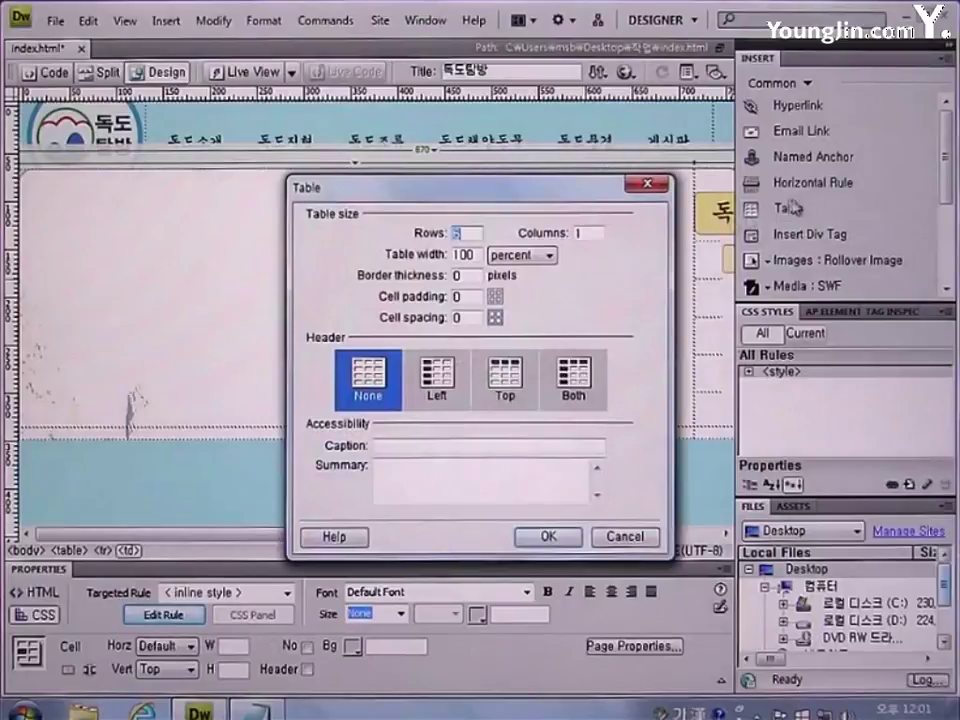
{"action": "type", "text": "7"}
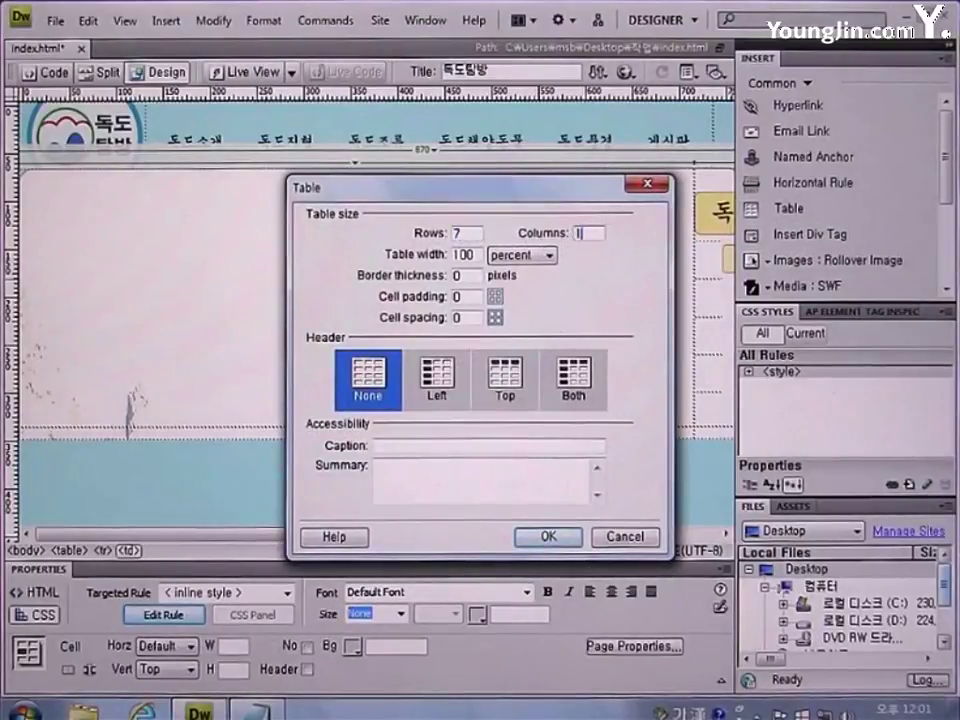
{"action": "double_click", "coordinate": [470, 255]}
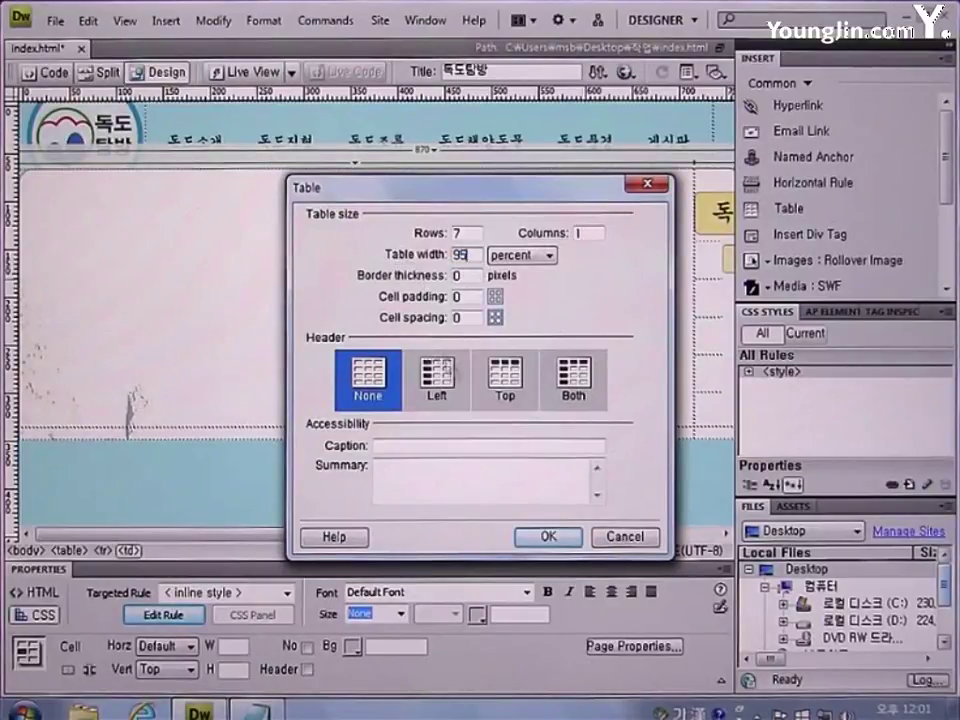
{"action": "left_click", "coordinate": [545, 537]}
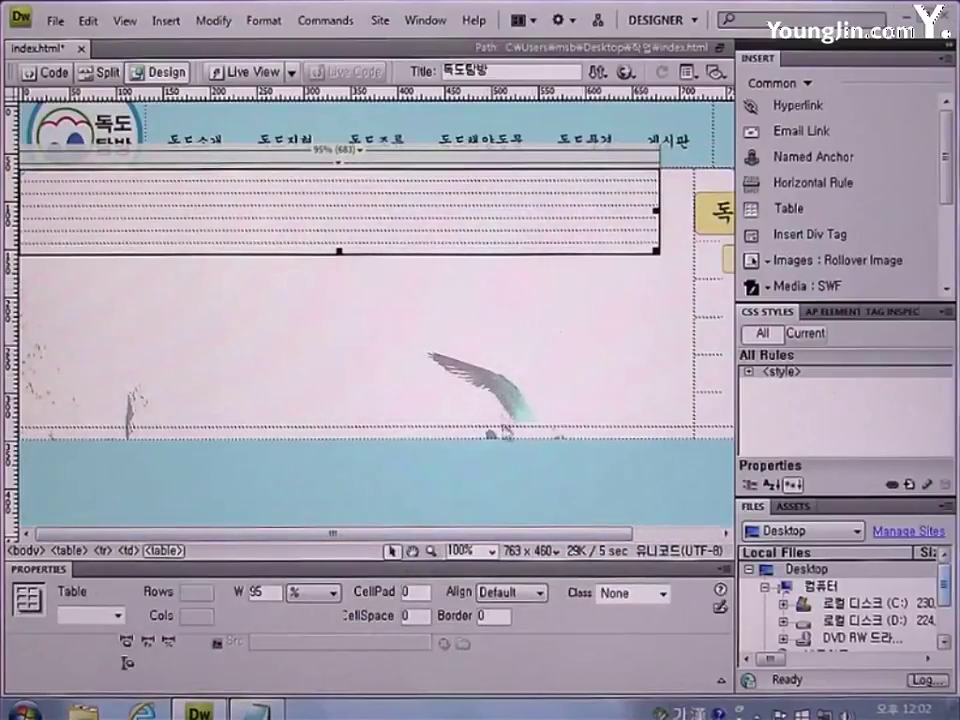
{"action": "left_click", "coordinate": [510, 592]}
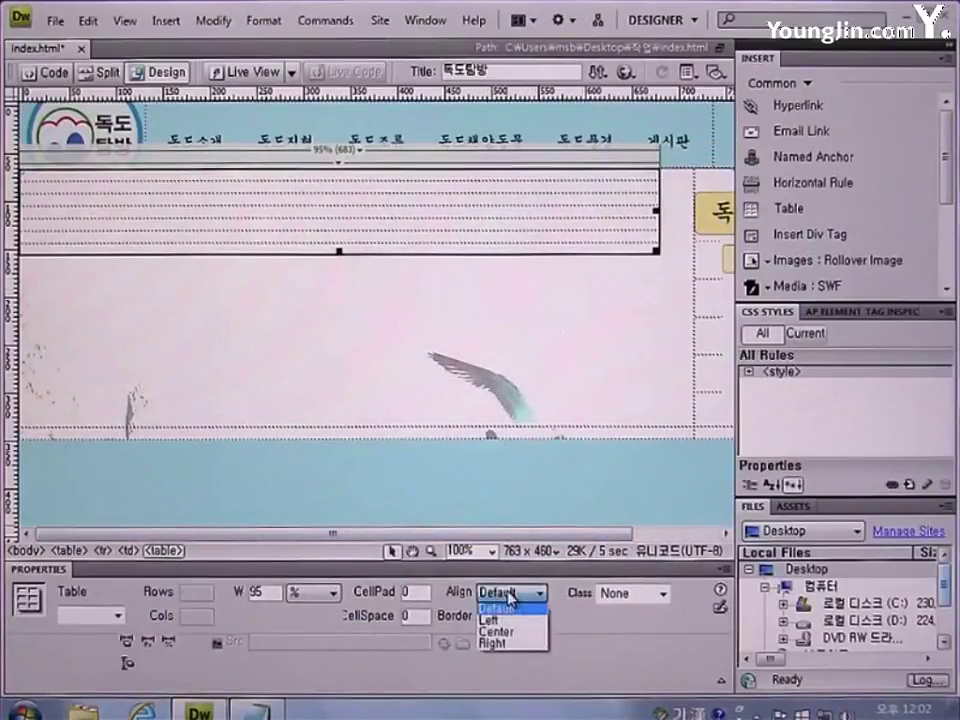
{"action": "left_click", "coordinate": [510, 644]}
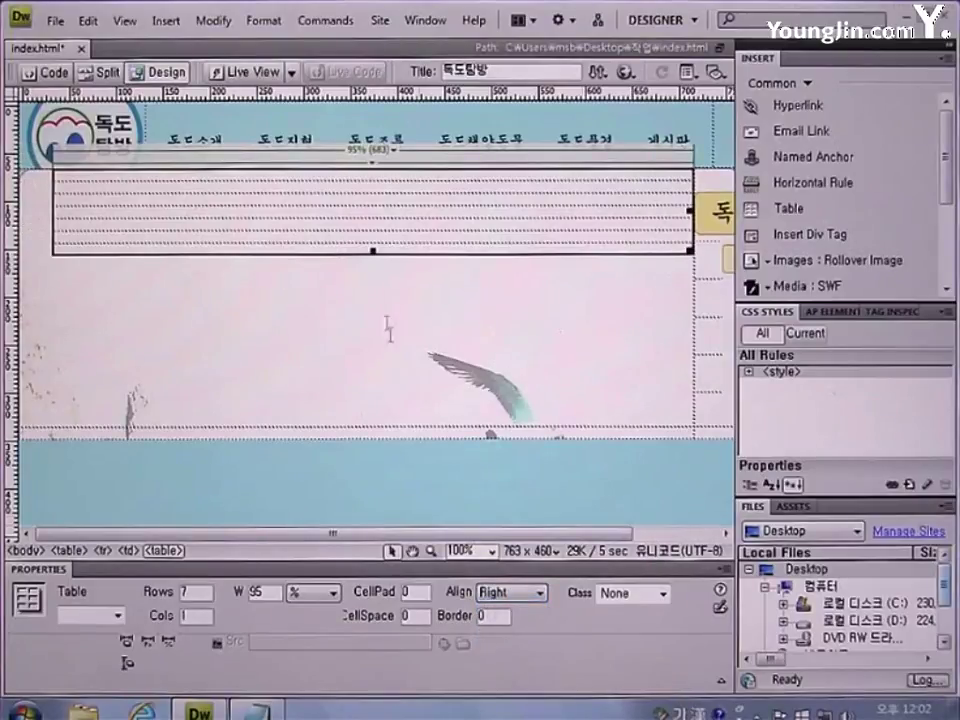
Step: Give the nested table's first row a height of 70 and Middle vertical alignment, and enter the heading "1)괭이 갈매기" in it
{"action": "left_click", "coordinate": [341, 174]}
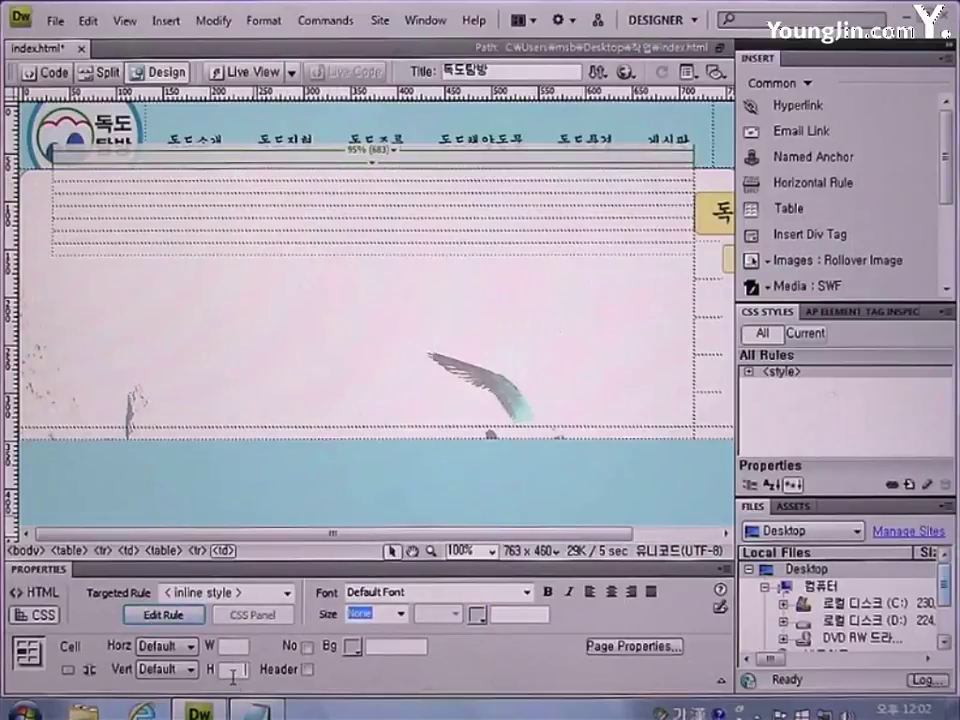
{"action": "left_click", "coordinate": [232, 670]}
{"action": "type", "text": "1"}
{"action": "left_click", "coordinate": [180, 669]}
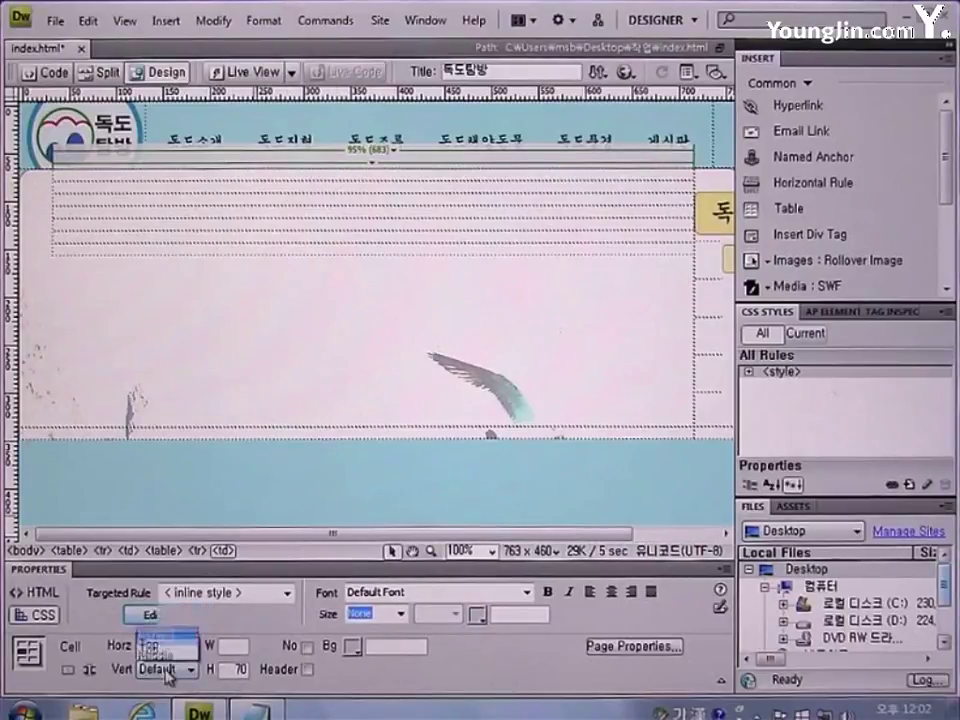
{"action": "left_click", "coordinate": [170, 637]}
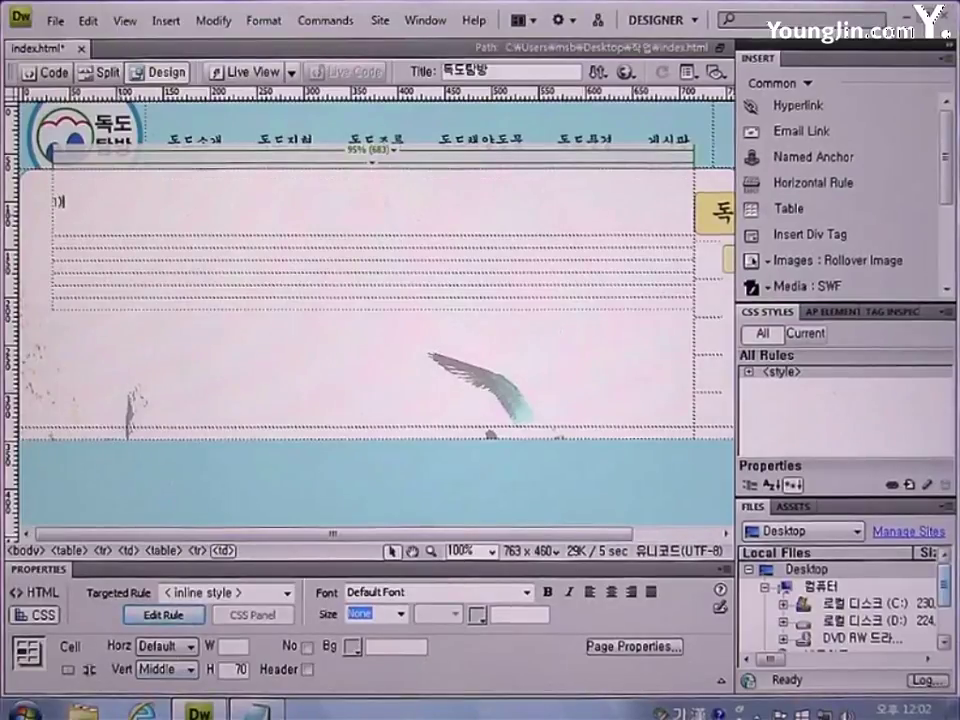
{"action": "left_click_drag", "start_coordinate": [120, 215], "coordinate": [120, 215]}
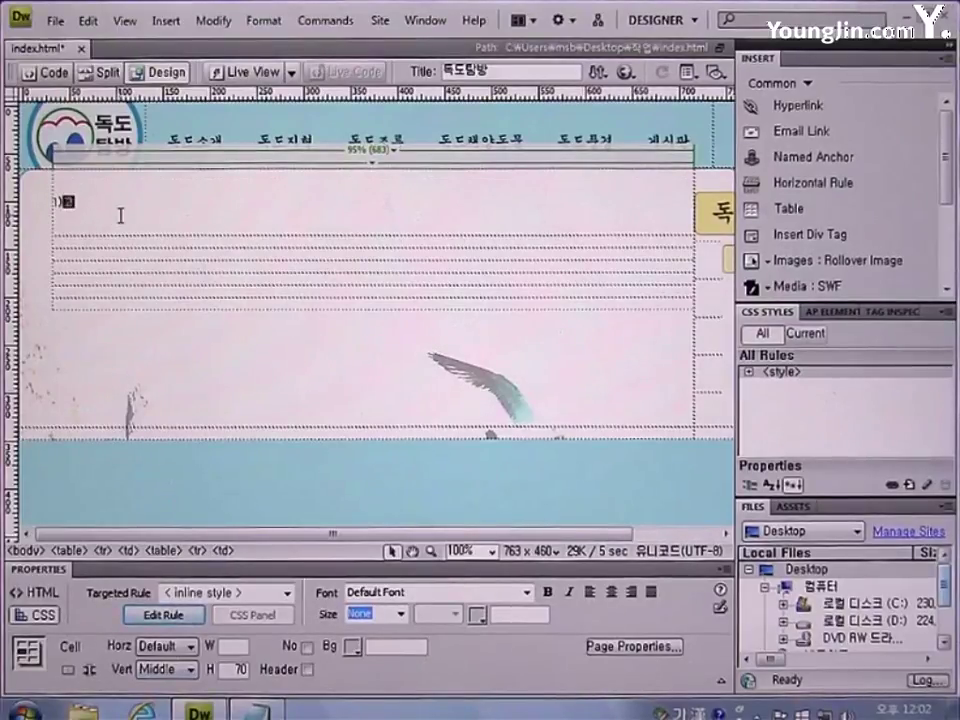
{"action": "type", "text": "기"}
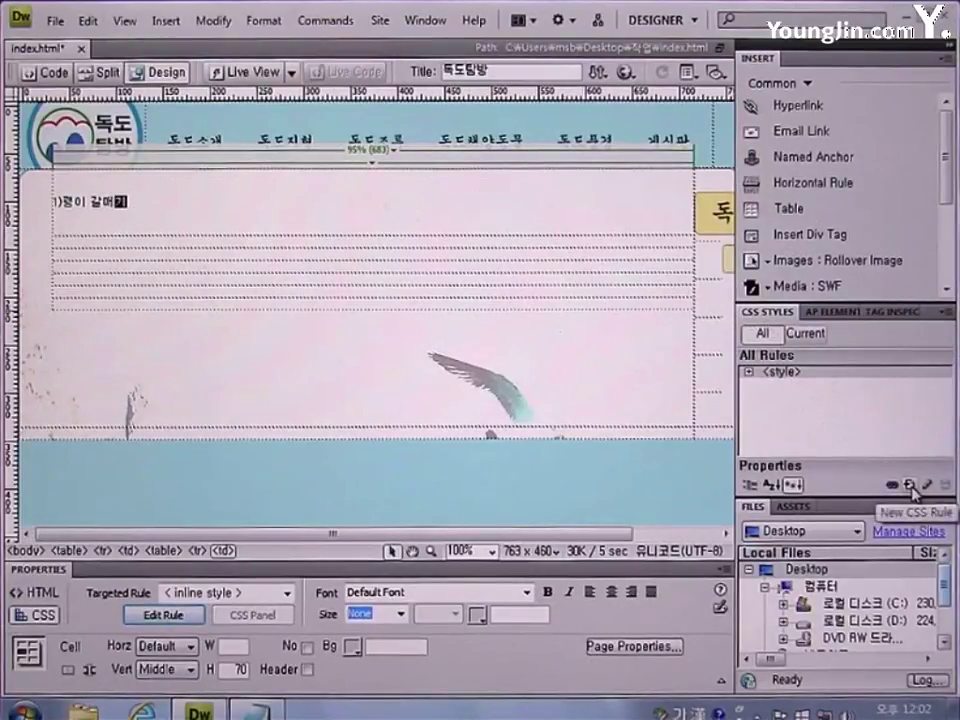
Step: Create a class CSS rule named .style1, defined in a new style sheet file saved as style in the 작업 folder
{"action": "left_click", "coordinate": [910, 486]}
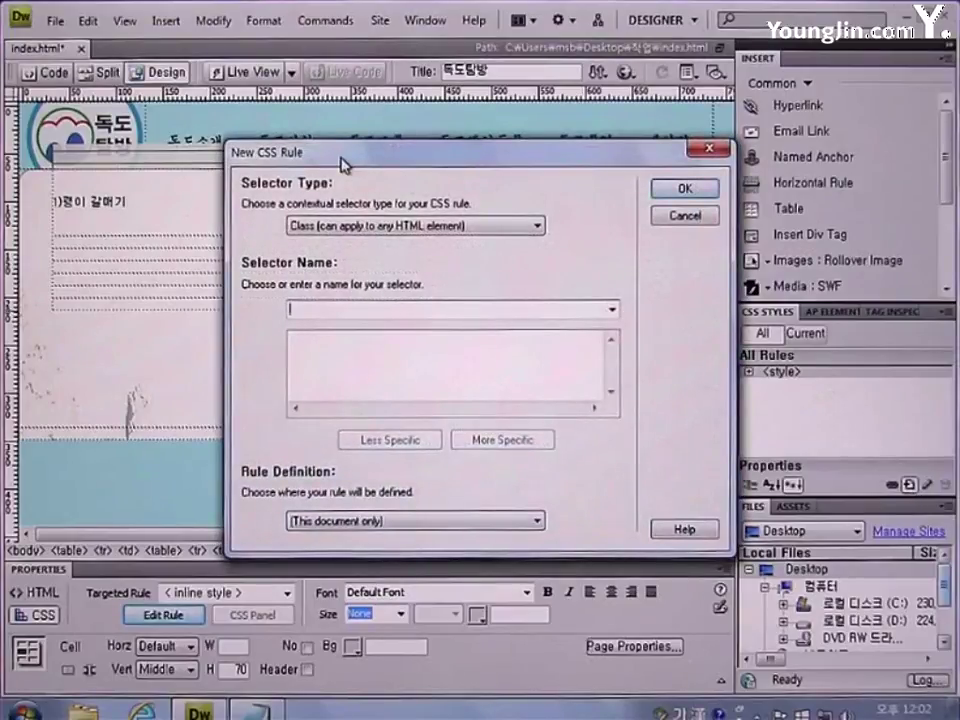
{"action": "left_click", "coordinate": [380, 225]}
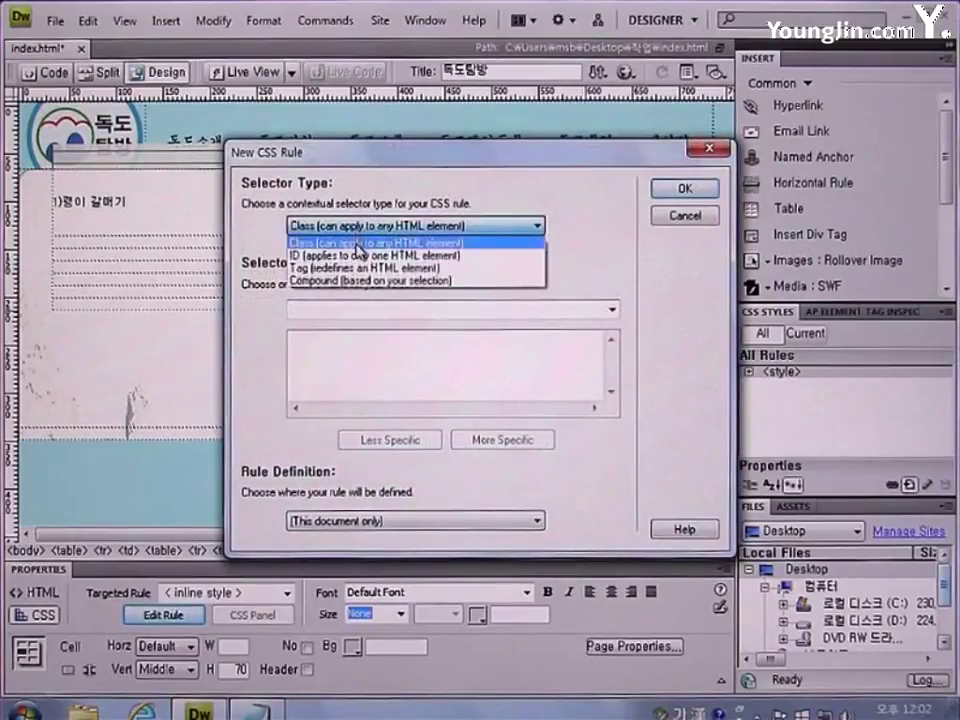
{"action": "left_click", "coordinate": [360, 240]}
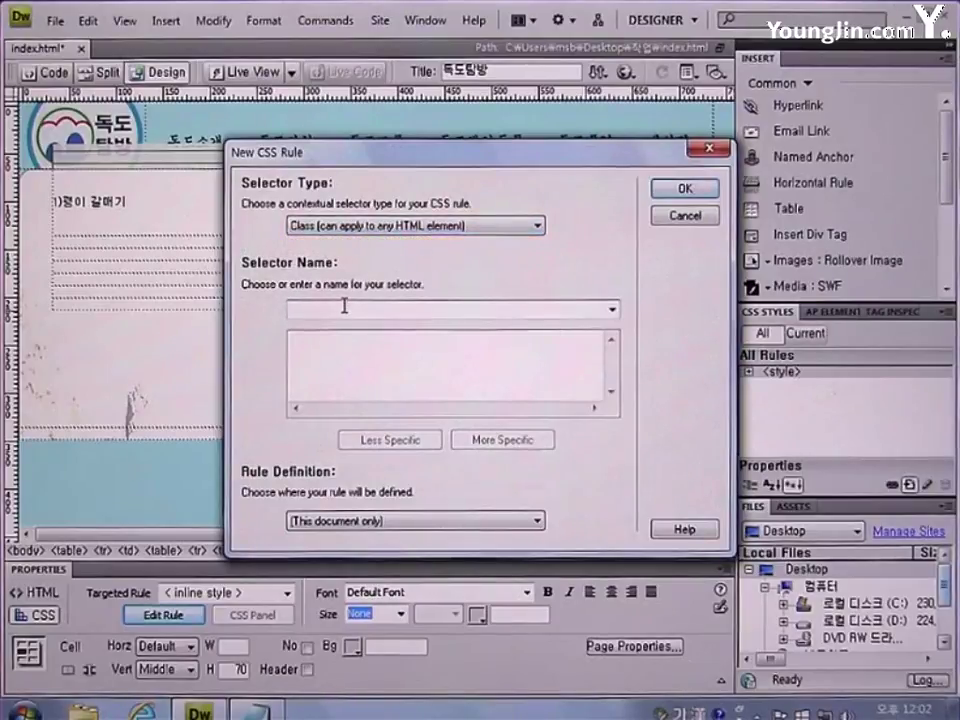
{"action": "type", "text": ".style1"}
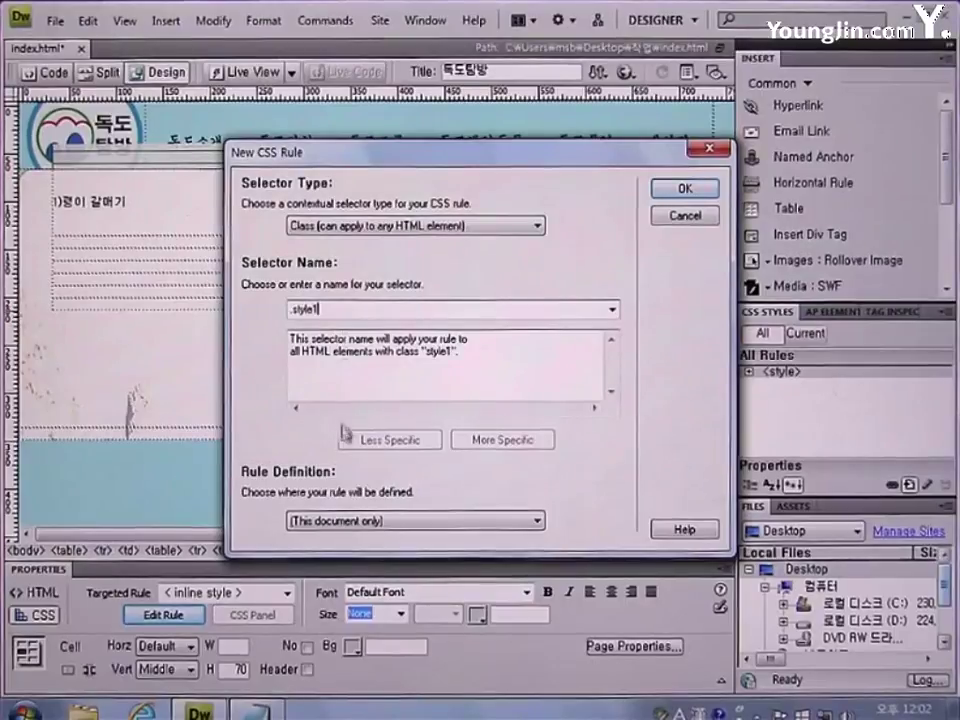
{"action": "left_click", "coordinate": [352, 521]}
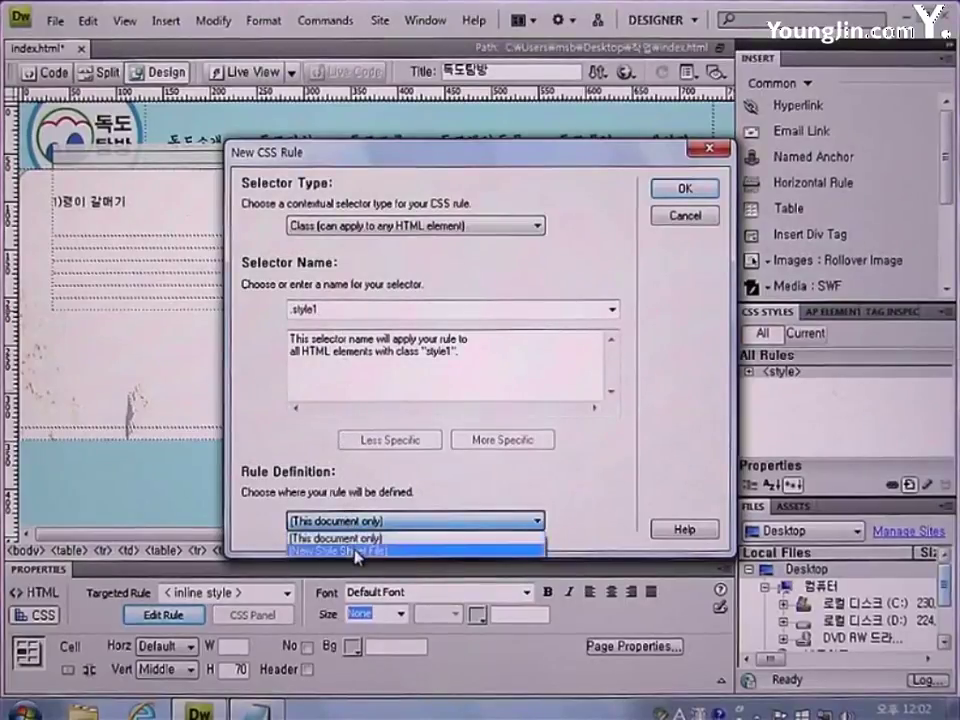
{"action": "left_click", "coordinate": [350, 550]}
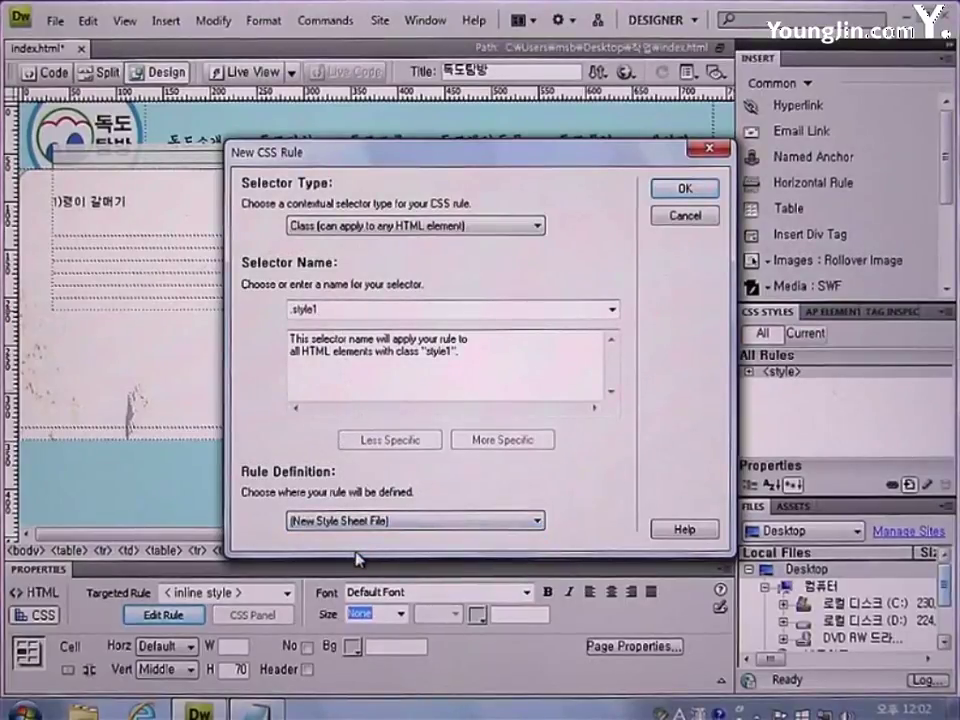
{"action": "left_click", "coordinate": [684, 190]}
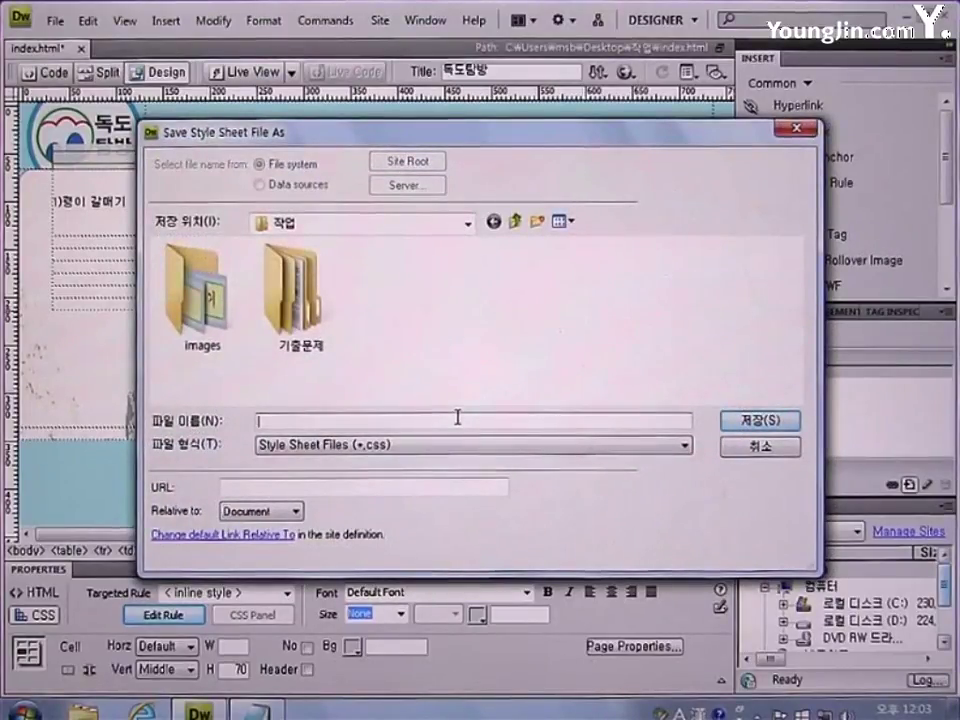
{"action": "type", "text": "style"}
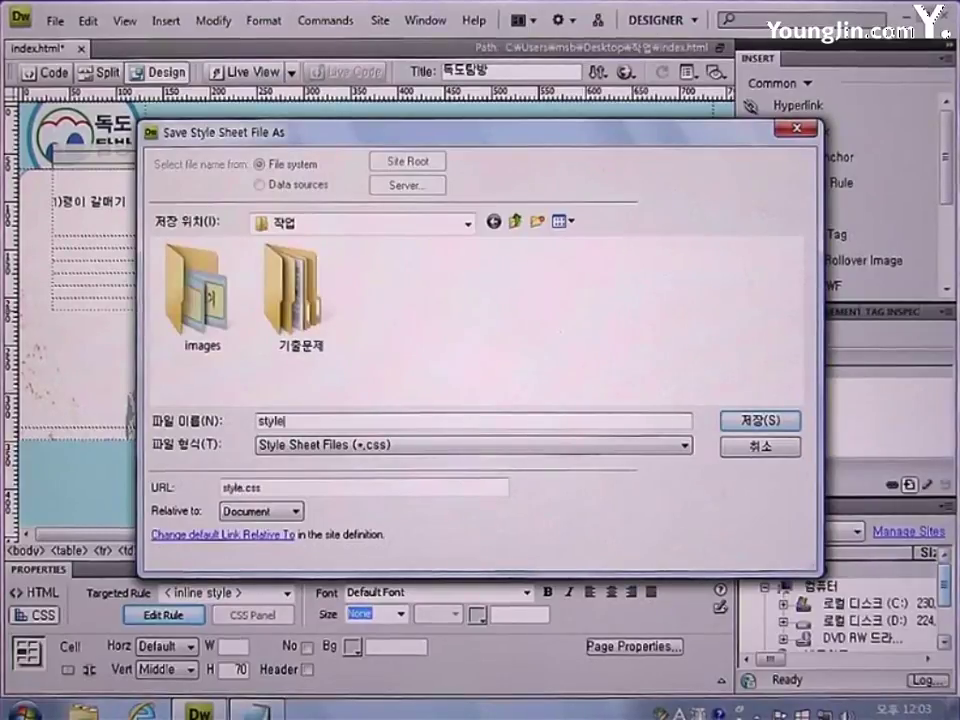
{"action": "key", "text": "Return"}
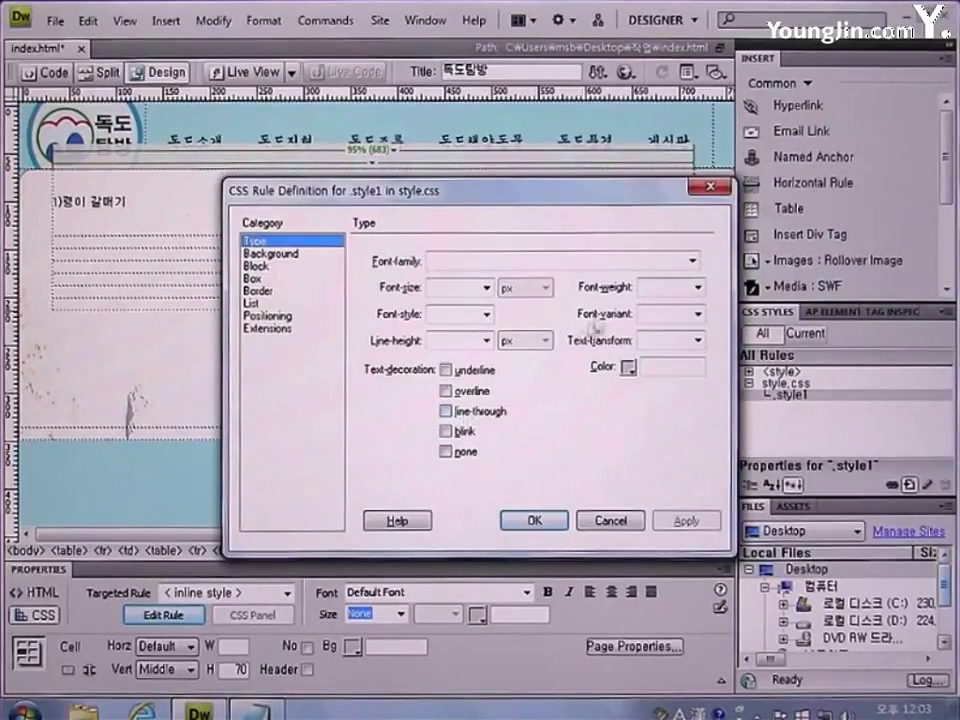
Step: Give the .style1 rule the font family 궁서, a font size of 15 pt and the colour #6D4A0D
{"action": "left_click", "coordinate": [692, 262]}
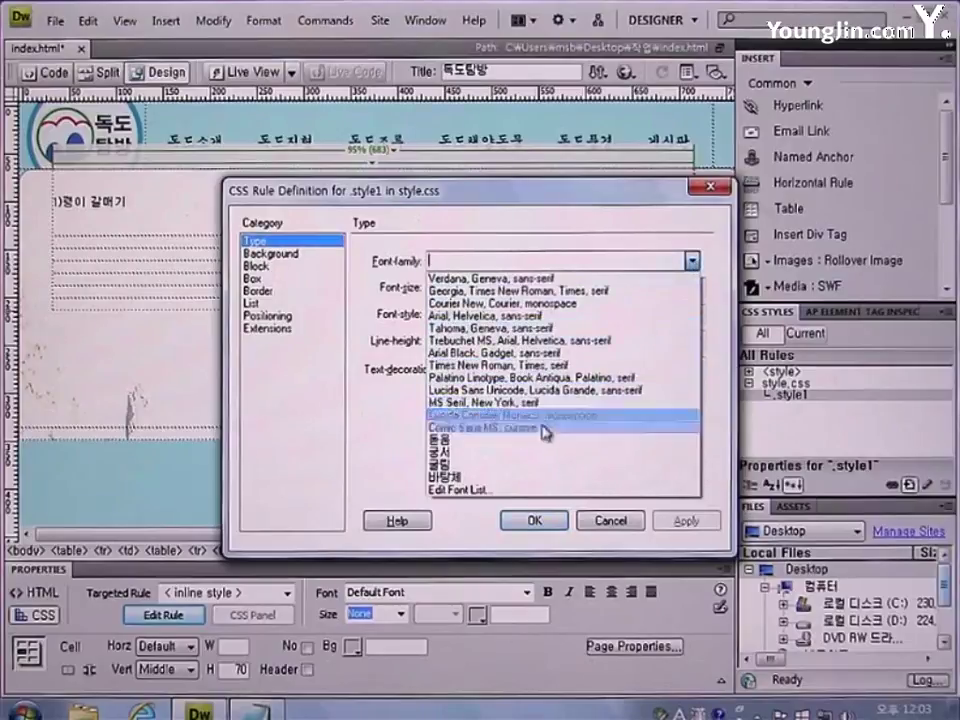
{"action": "left_click", "coordinate": [533, 459]}
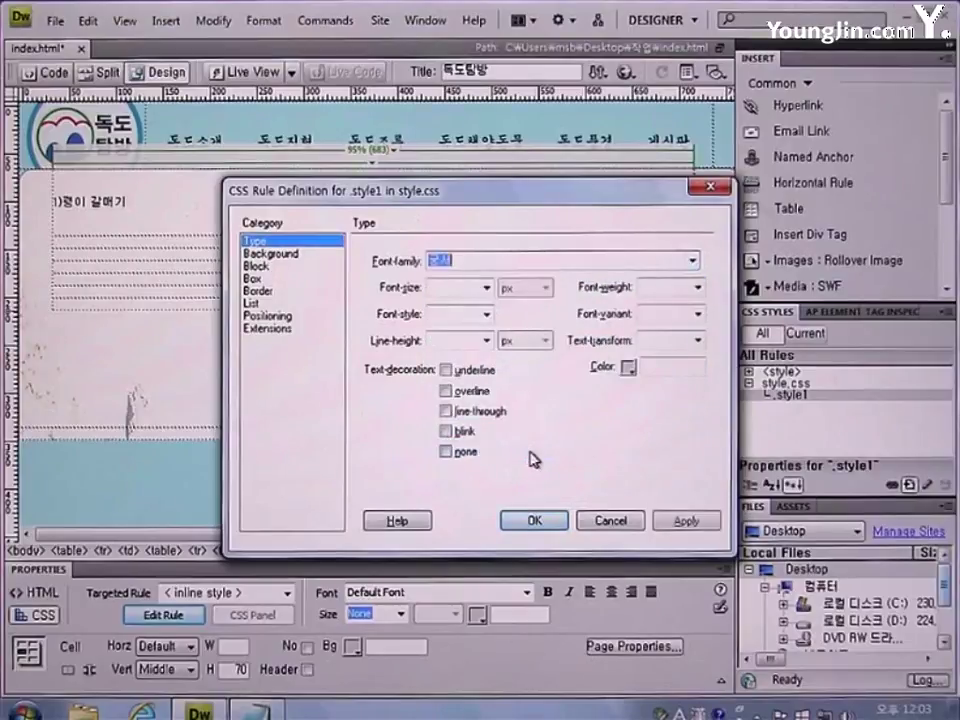
{"action": "left_click", "coordinate": [466, 285]}
{"action": "type", "text": "15"}
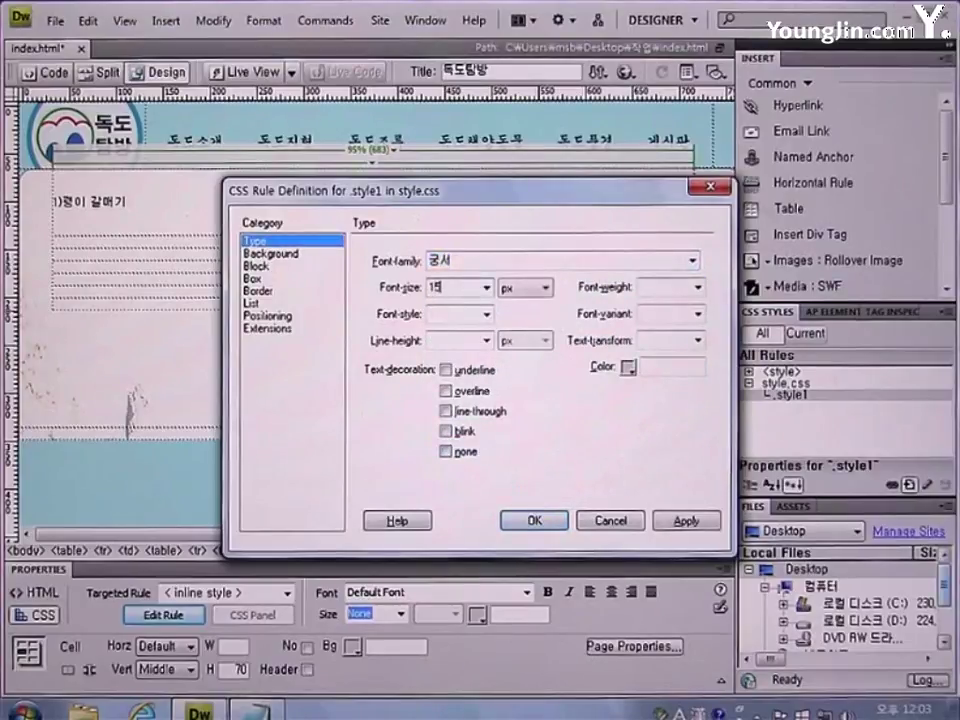
{"action": "left_click", "coordinate": [545, 285]}
{"action": "left_click", "coordinate": [525, 315]}
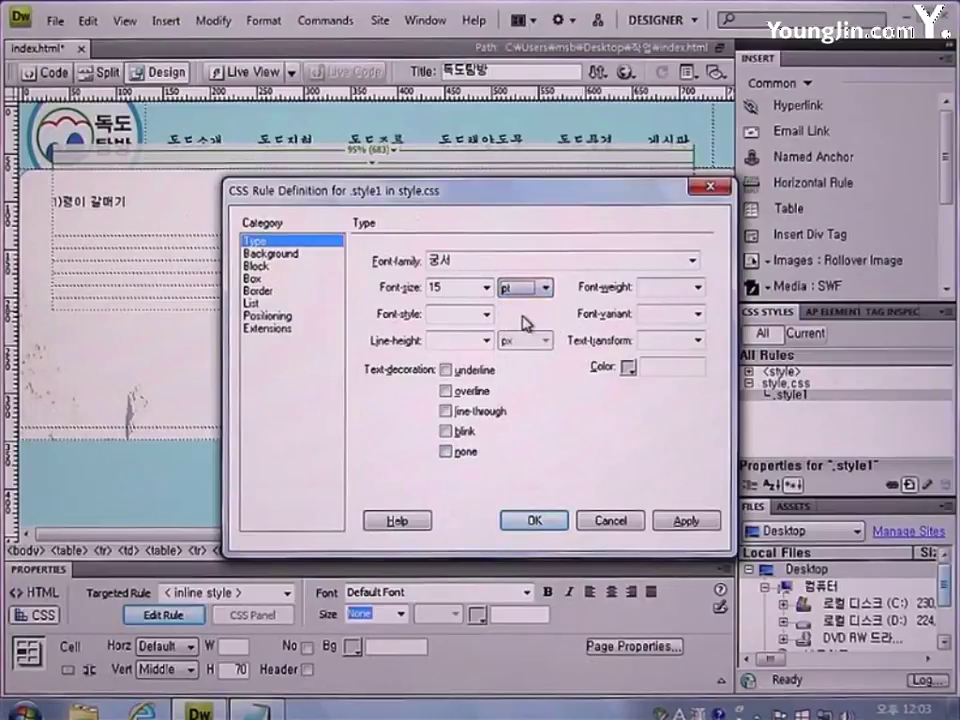
{"action": "type", "text": "#"}
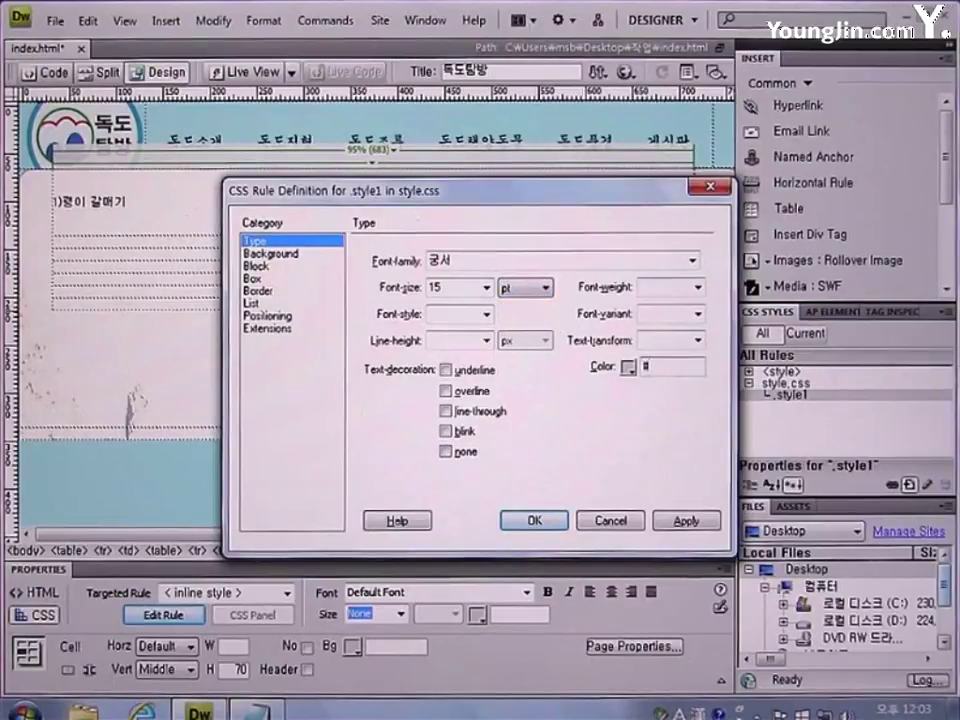
{"action": "type", "text": "6D4A0"}
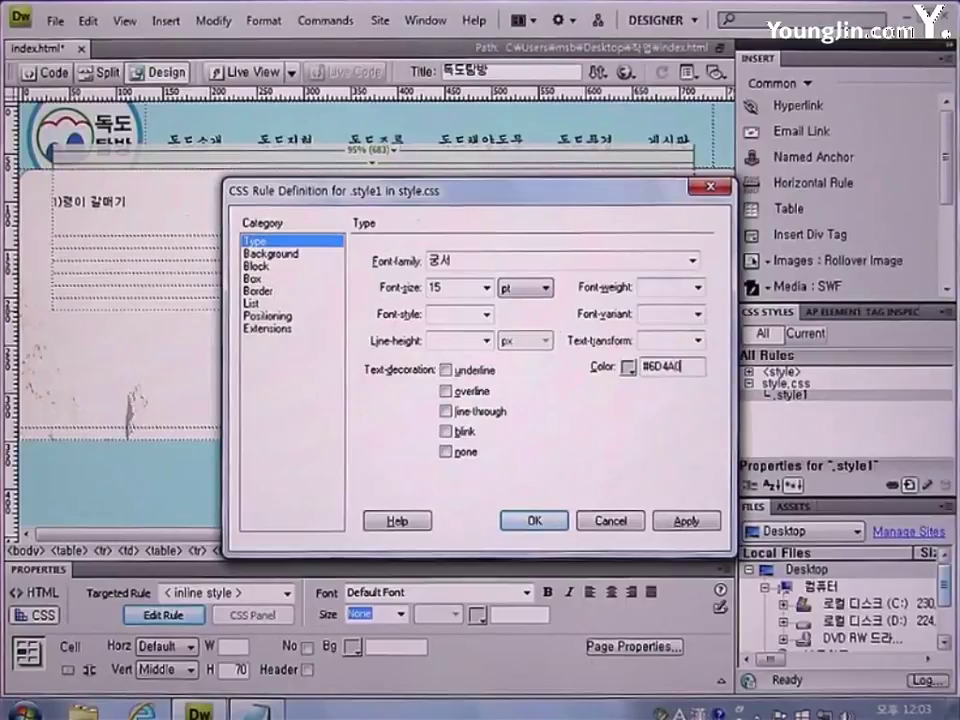
{"action": "type", "text": "D"}
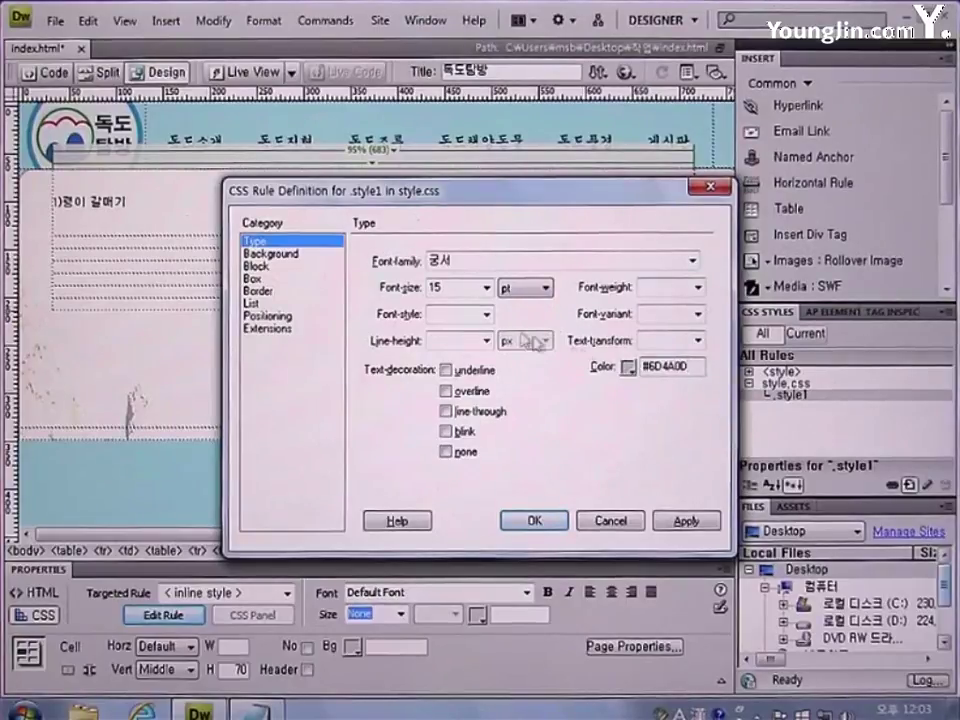
Step: Set the .style1 line height to 20 pt, finish the rule definition, and apply .style1 to the "1)괭이 갈매기" heading cell
{"action": "left_click", "coordinate": [464, 337]}
{"action": "type", "text": "20"}
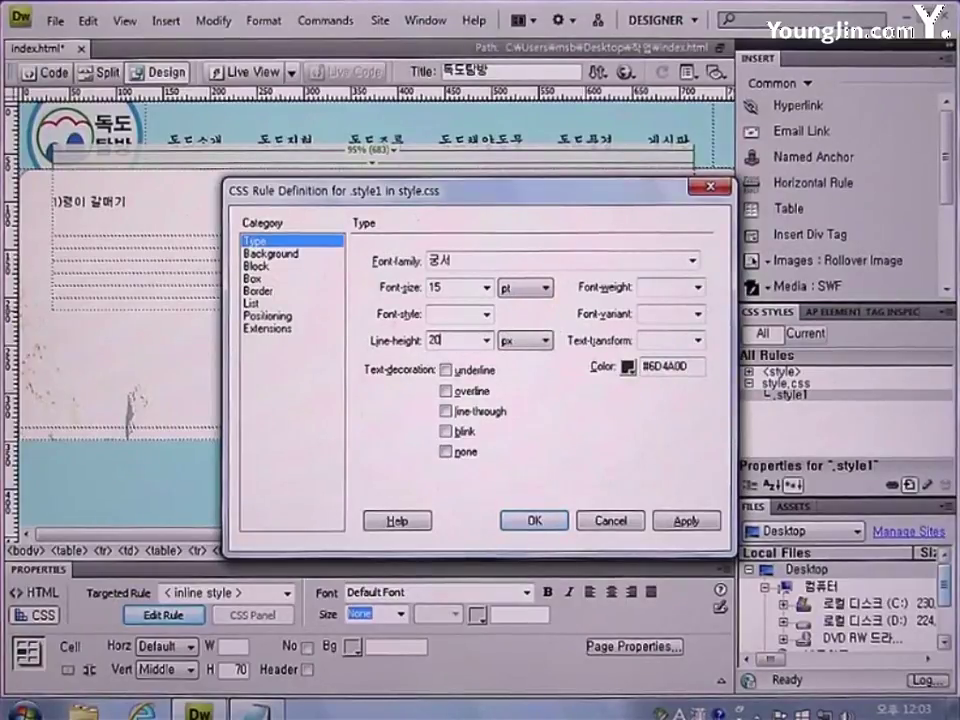
{"action": "left_click", "coordinate": [534, 343]}
{"action": "left_click", "coordinate": [512, 361]}
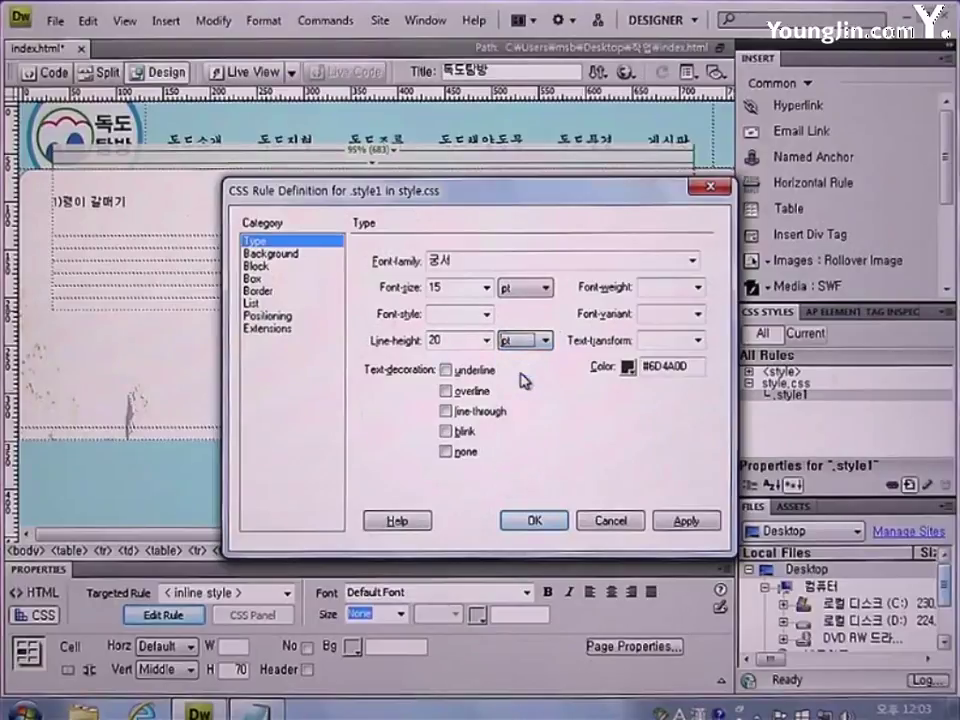
{"action": "left_click", "coordinate": [525, 520]}
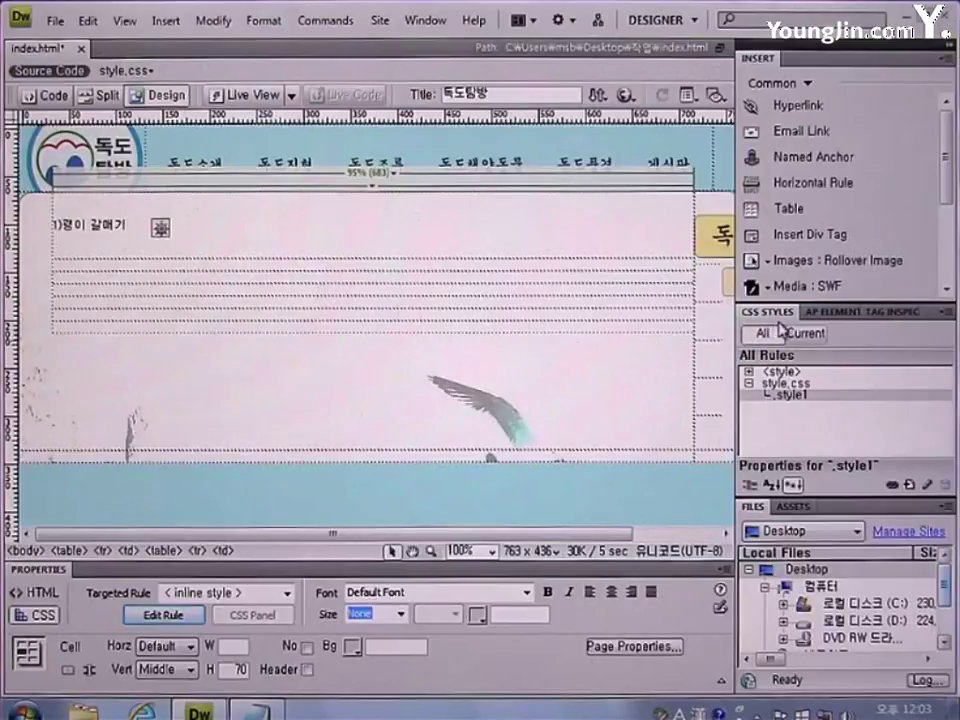
{"action": "right_click", "coordinate": [797, 397]}
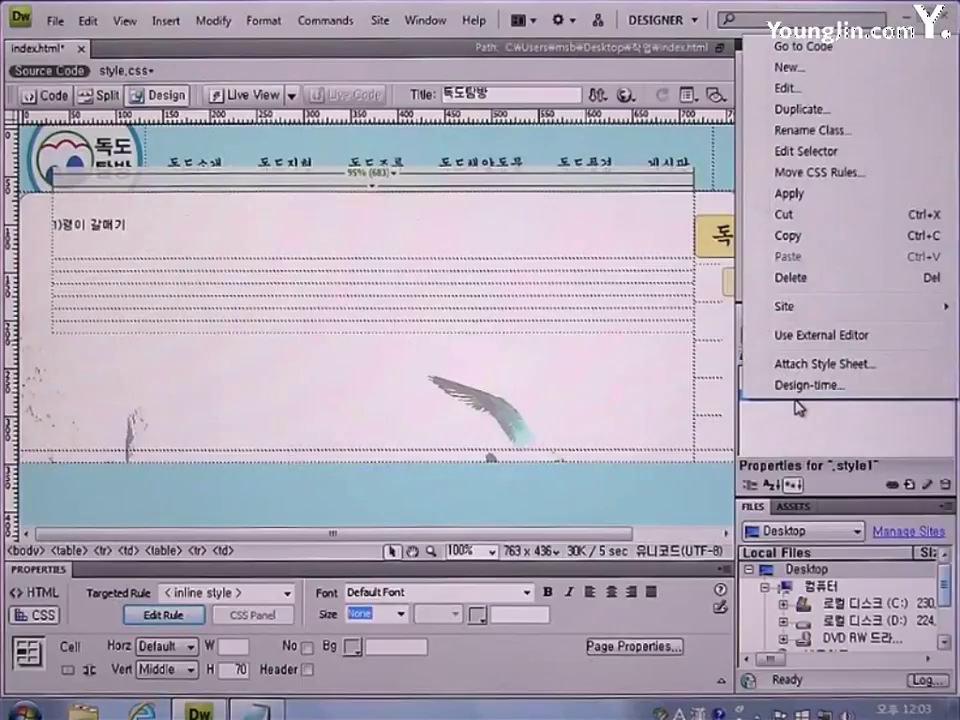
{"action": "left_click", "coordinate": [800, 195]}
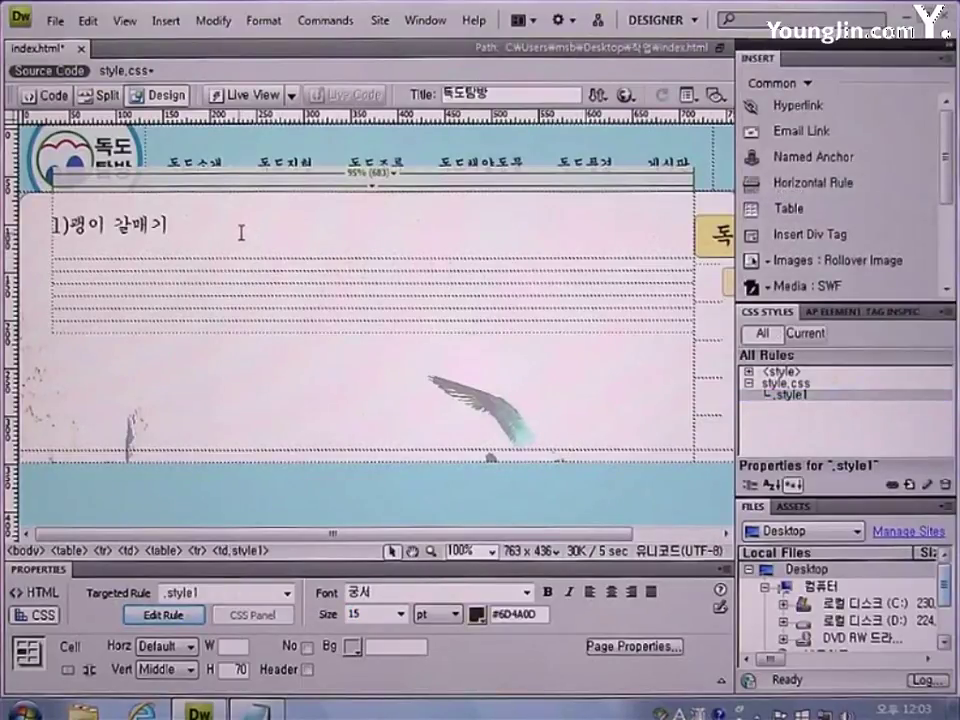
Step: Insert a nested table with 1 row, 2 columns and 100 percent width in the row below the heading
{"action": "left_click", "coordinate": [243, 265]}
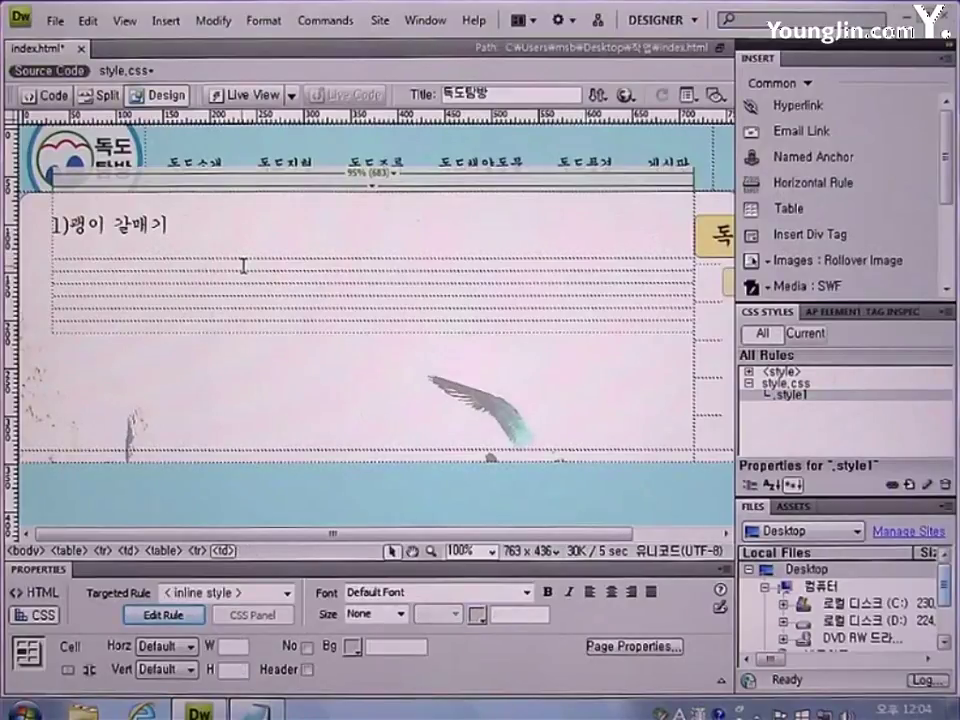
{"action": "left_click", "coordinate": [803, 210]}
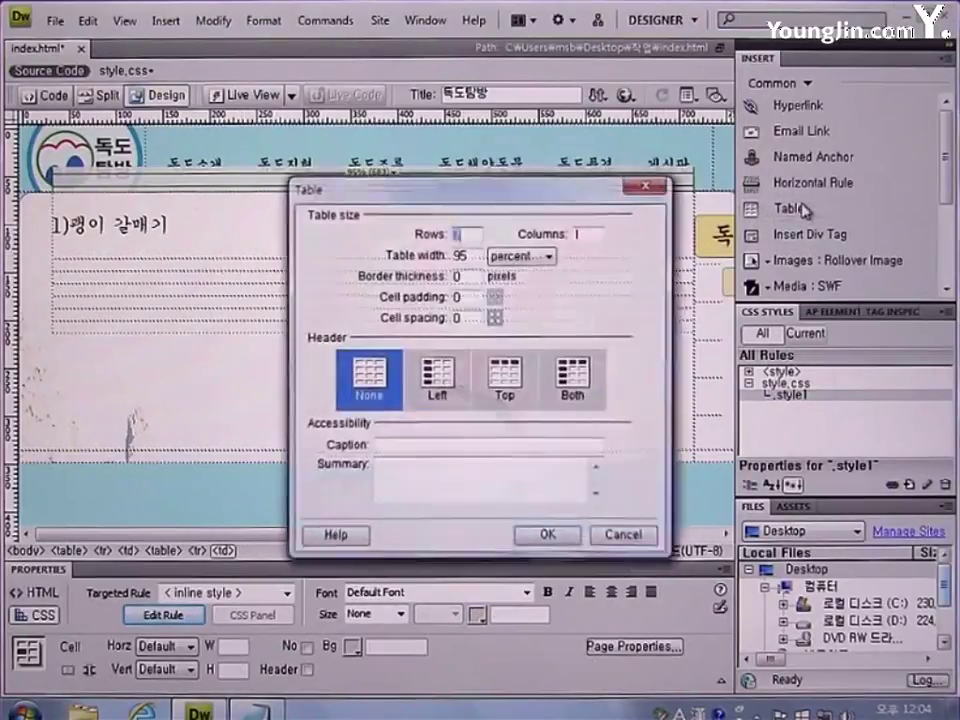
{"action": "type", "text": "1"}
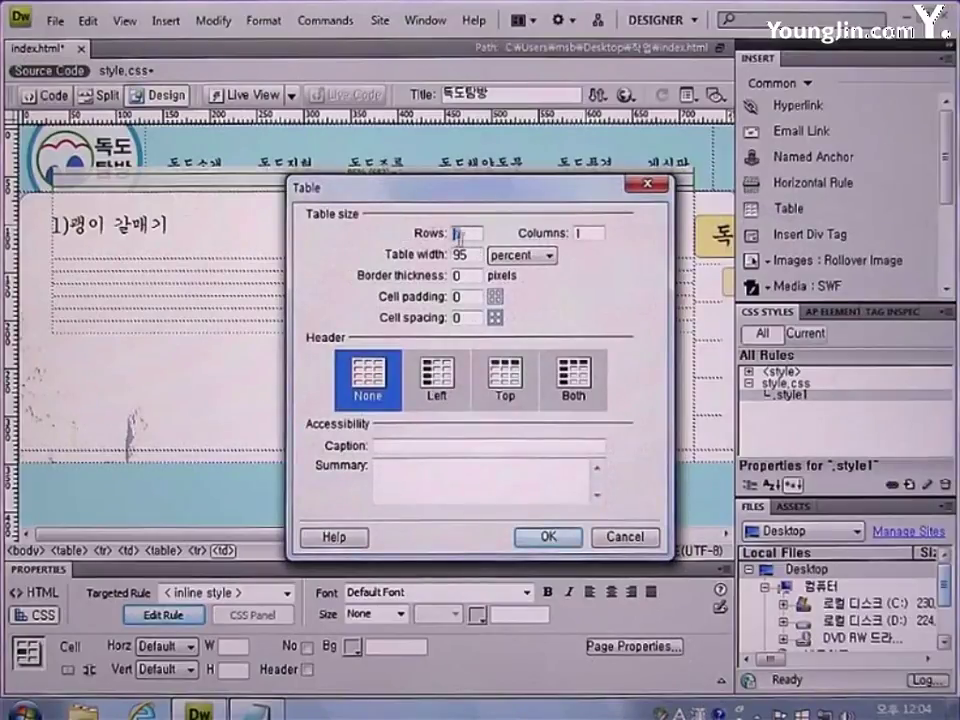
{"action": "key", "text": "Tab"}
{"action": "type", "text": "2"}
{"action": "key", "text": "Tab"}
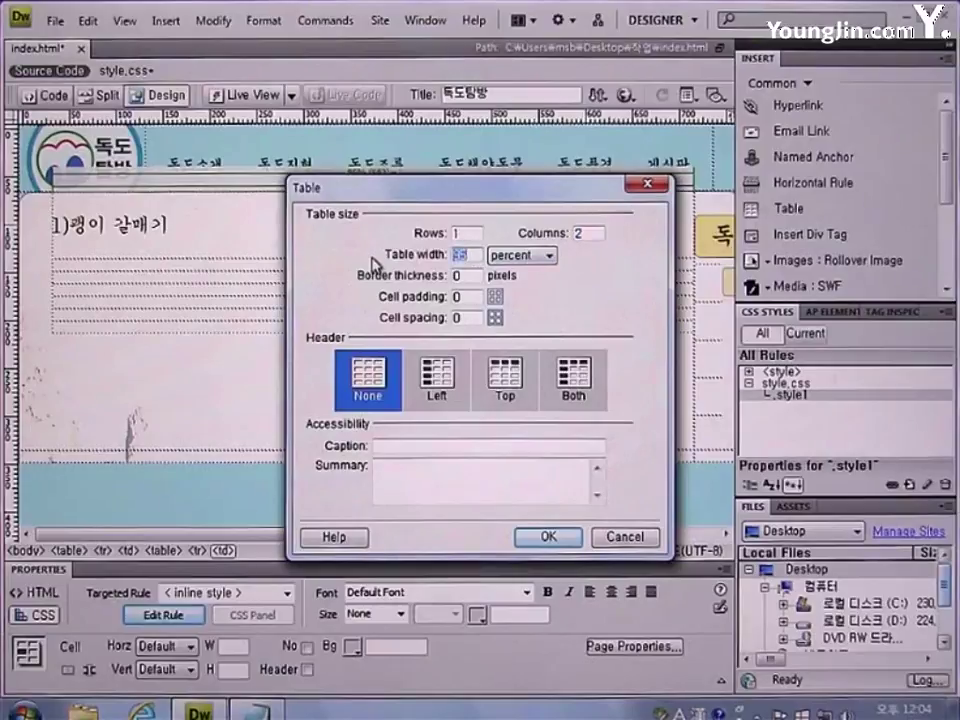
{"action": "type", "text": "100"}
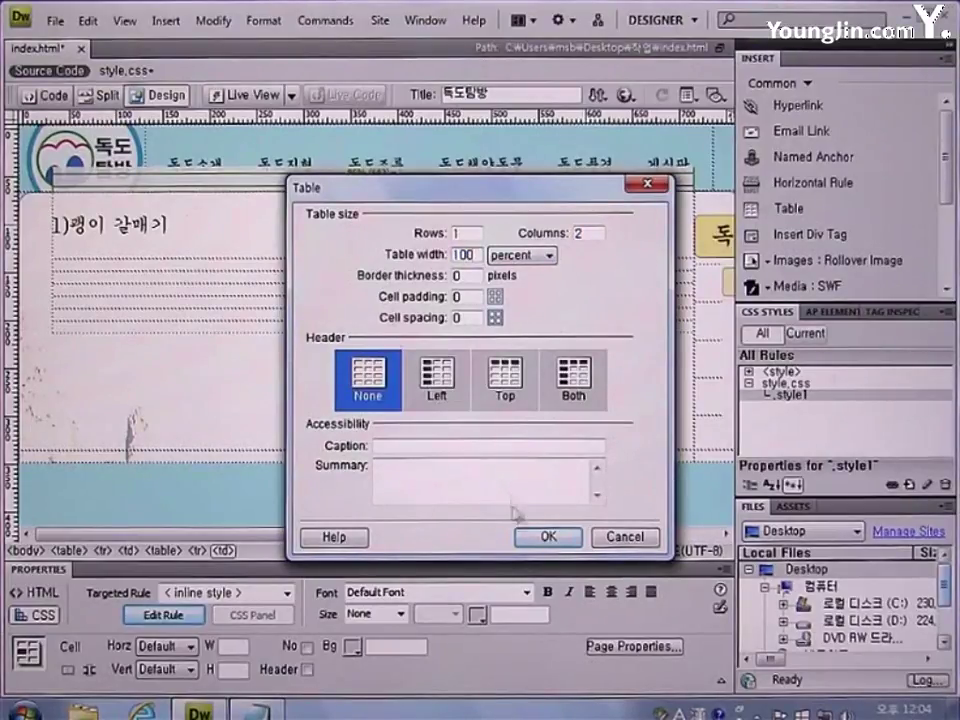
{"action": "left_click", "coordinate": [545, 538]}
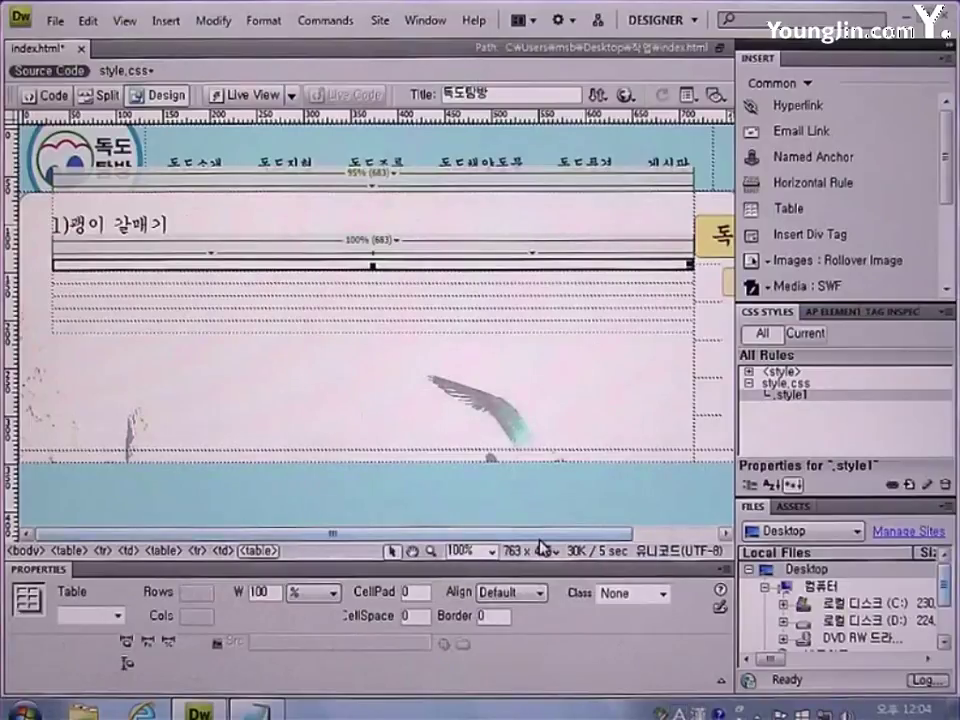
Step: Set the width of the new two-column table's left cell to 350
{"action": "left_click", "coordinate": [303, 265]}
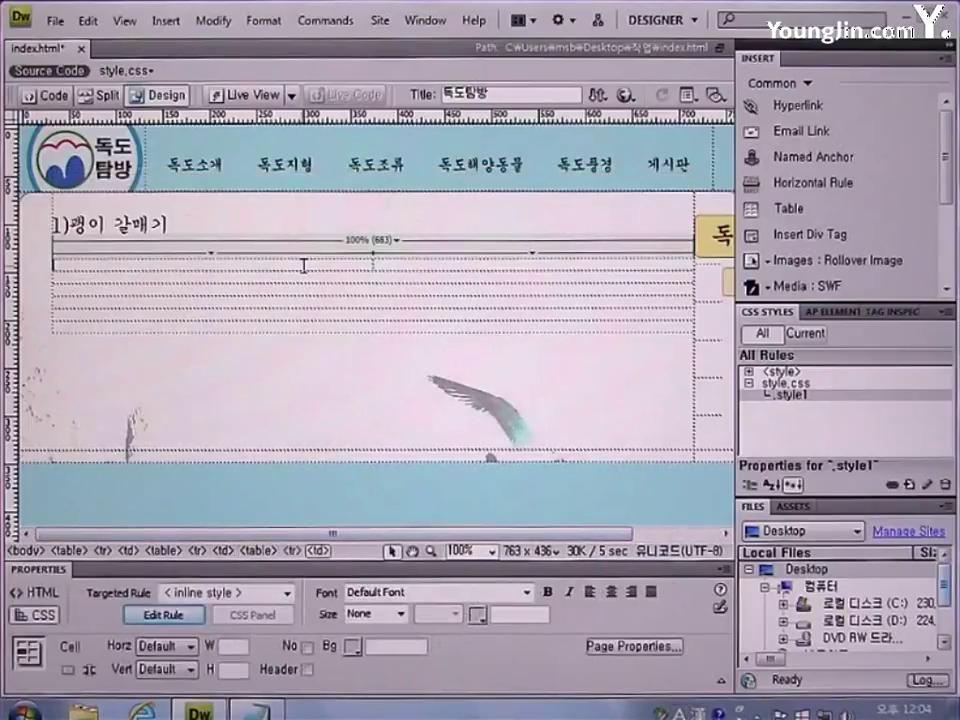
{"action": "left_click", "coordinate": [233, 646]}
{"action": "type", "text": "350"}
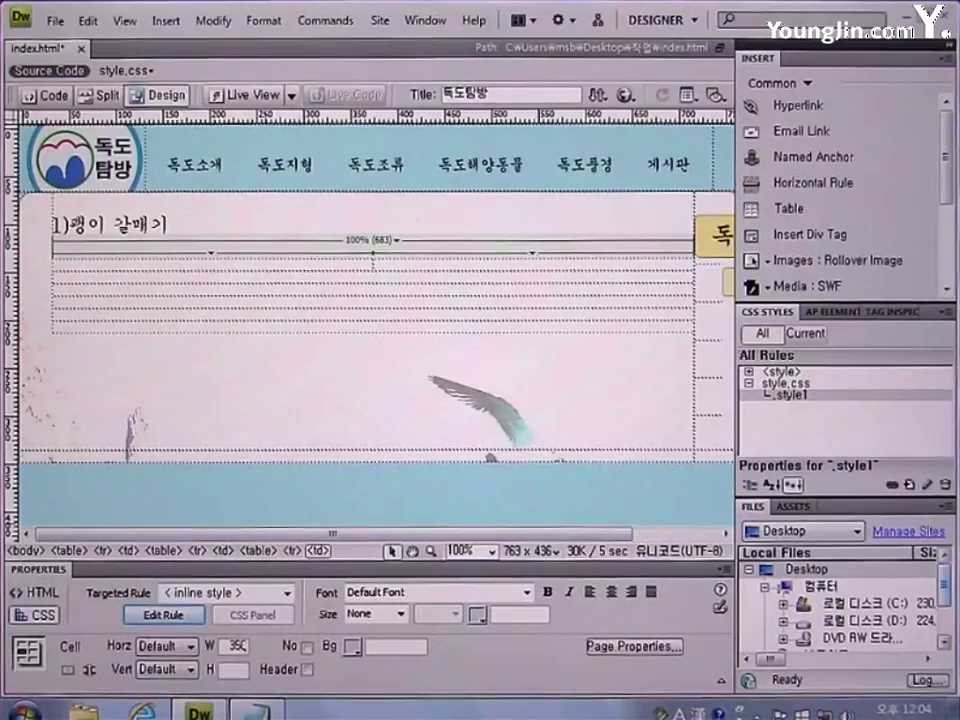
{"action": "key", "text": "Return"}
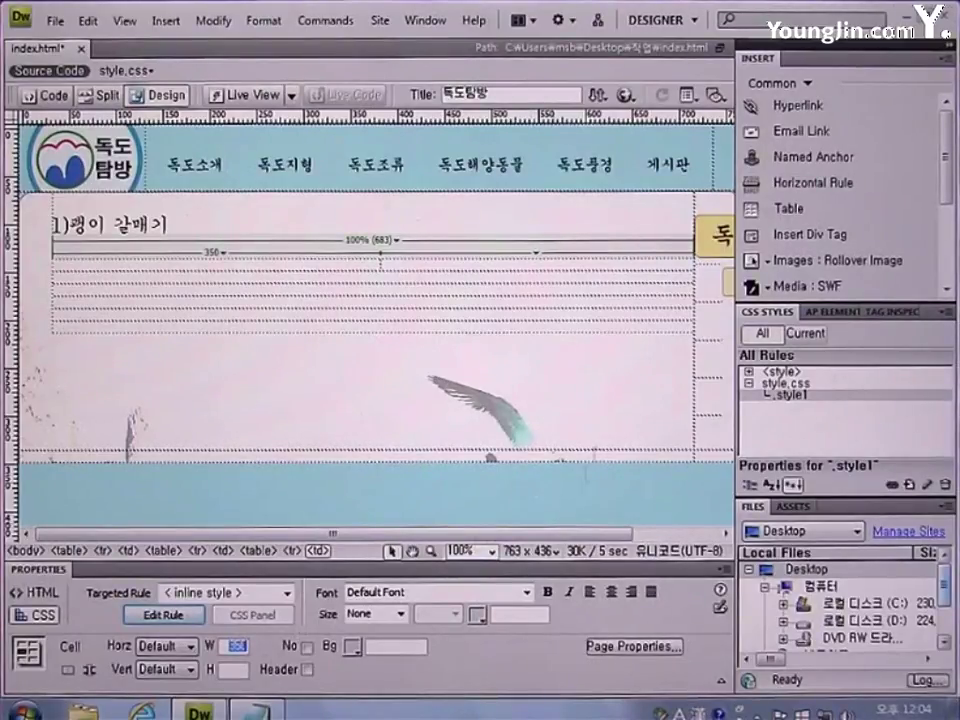
Step: Insert the Flash movie main.swf from the 작업 folder in the 350-wide left cell
{"action": "left_click", "coordinate": [790, 287]}
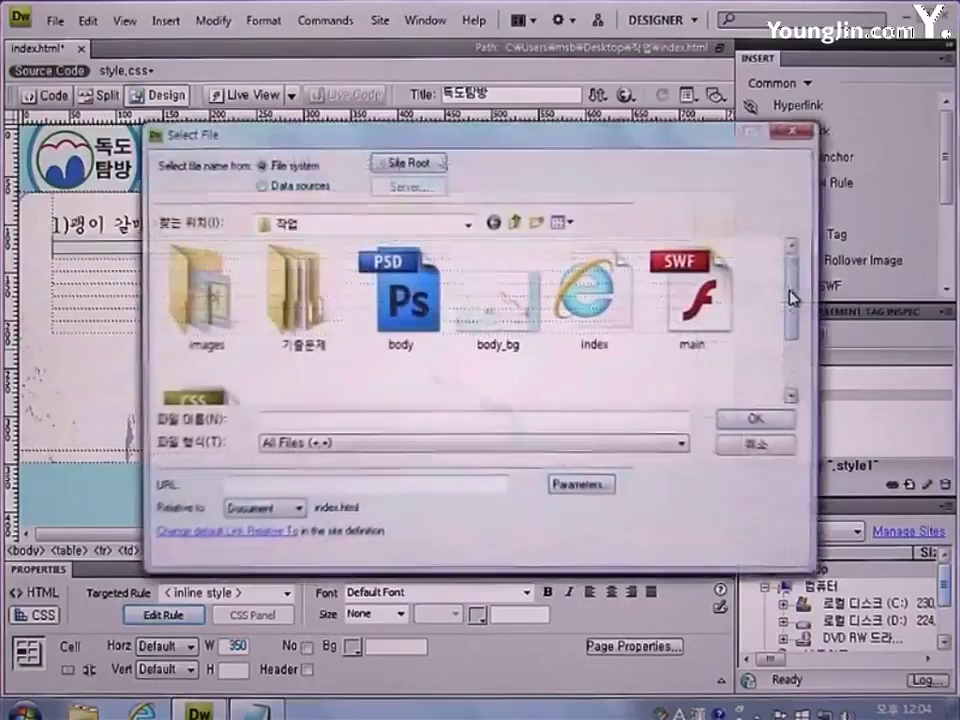
{"action": "left_click", "coordinate": [705, 295]}
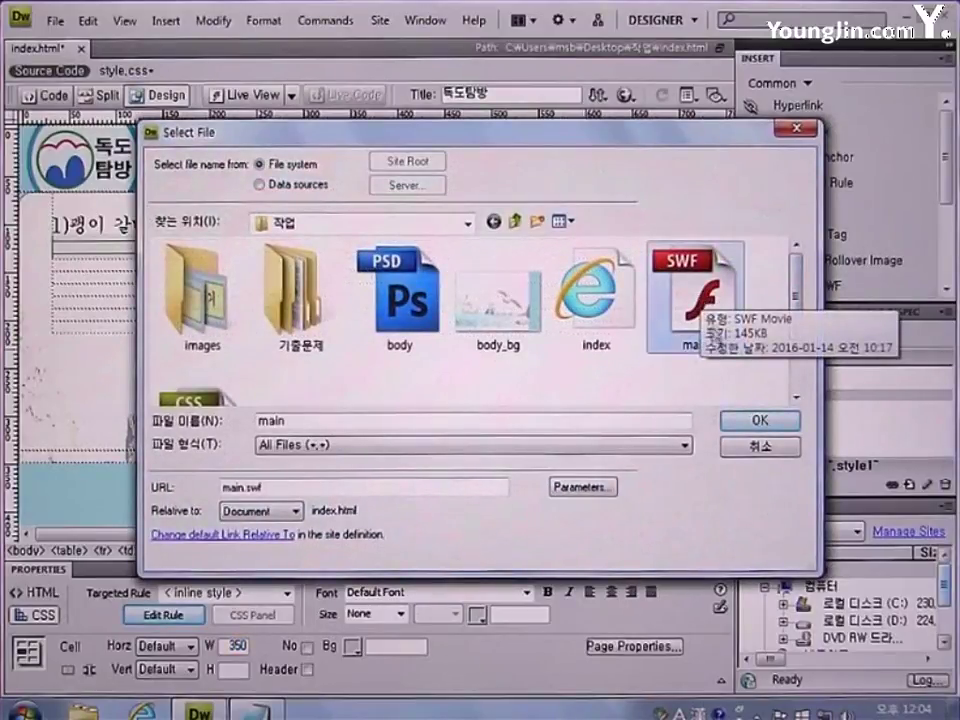
{"action": "left_click", "coordinate": [760, 420]}
{"action": "left_click", "coordinate": [659, 314]}
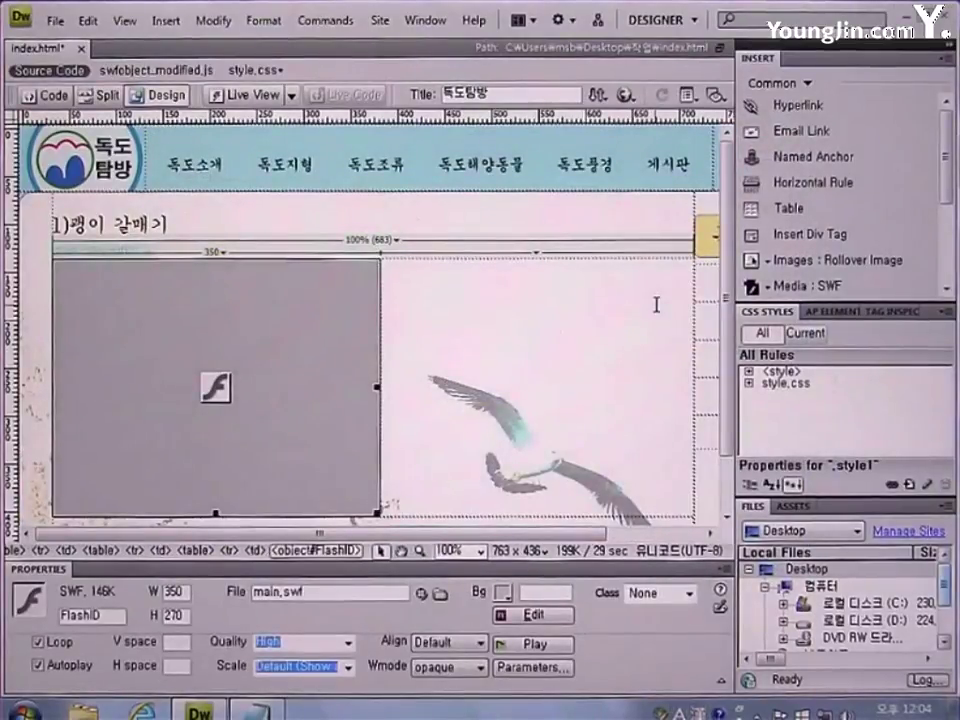
Step: Set the cell beside the Flash movie to Center horizontal and Middle vertical alignment
{"action": "left_click", "coordinate": [555, 360]}
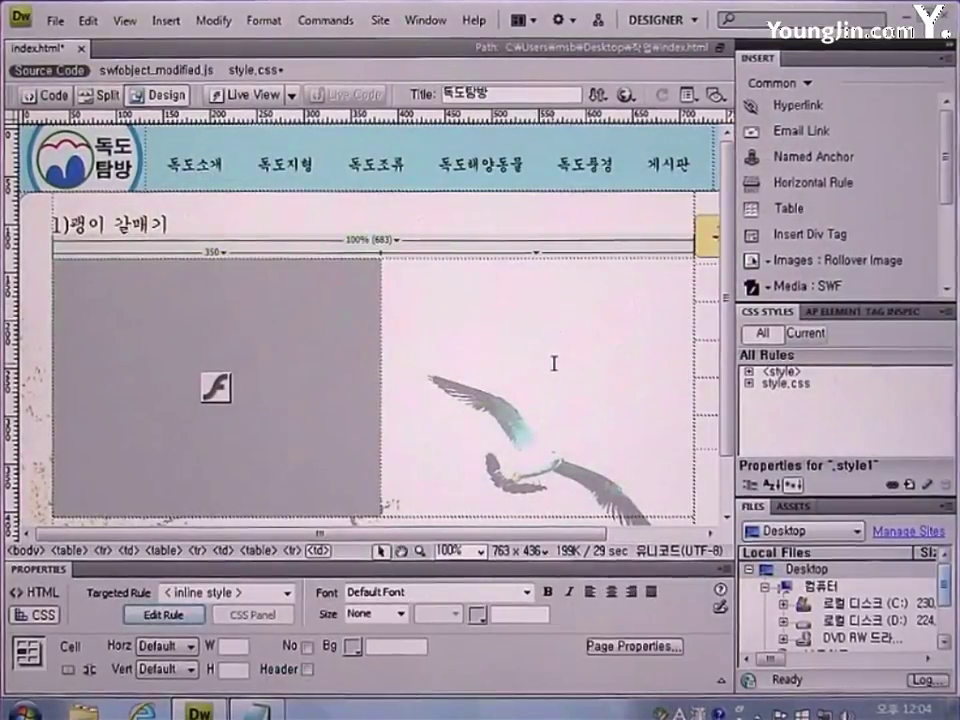
{"action": "left_click", "coordinate": [168, 646]}
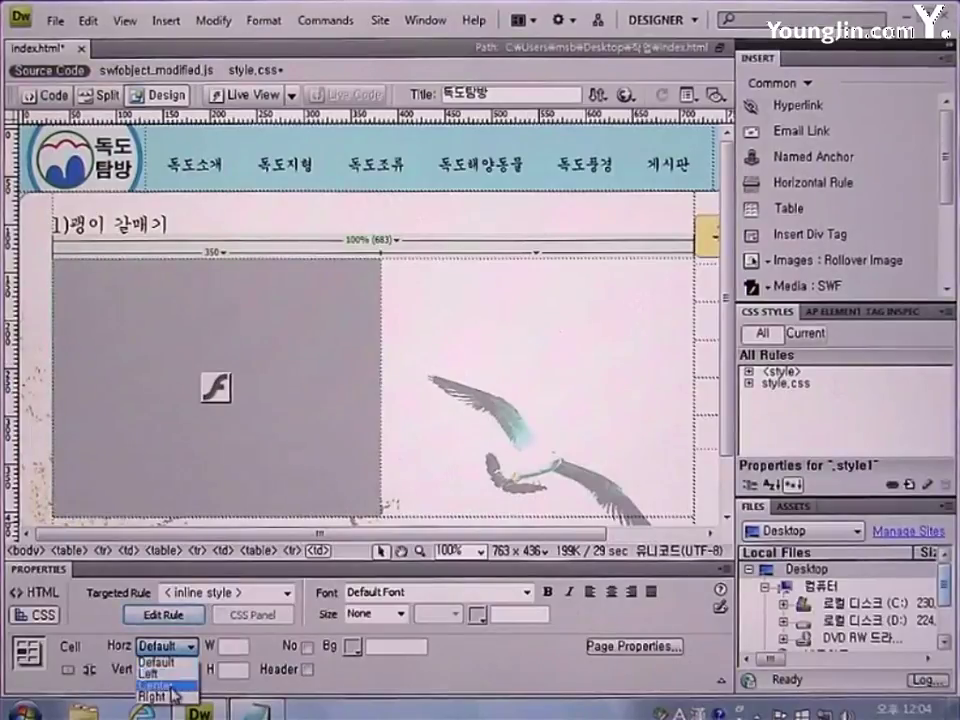
{"action": "left_click", "coordinate": [160, 685]}
{"action": "left_click", "coordinate": [168, 669]}
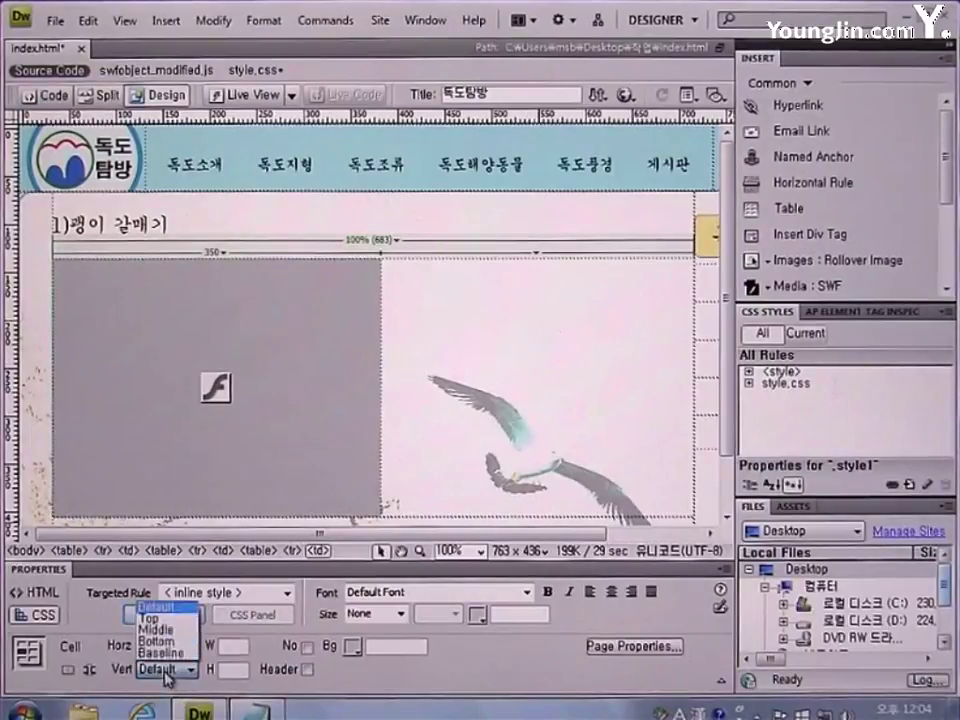
{"action": "left_click", "coordinate": [170, 631]}
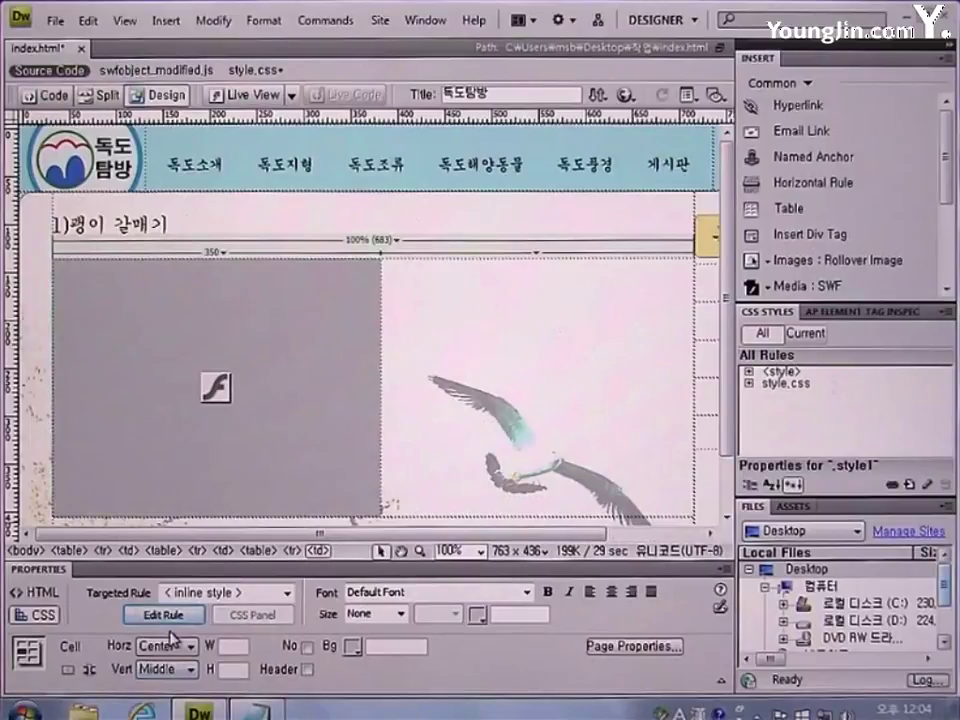
Step: Open the settings for a new nested table in the cell beside the Flash movie
{"action": "left_click", "coordinate": [788, 210]}
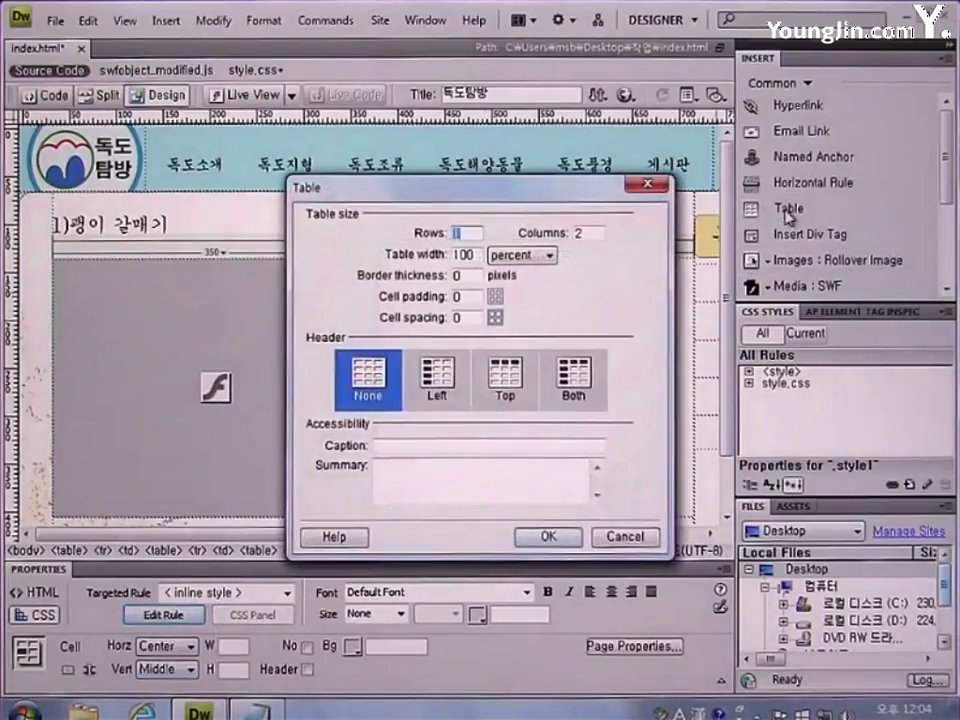